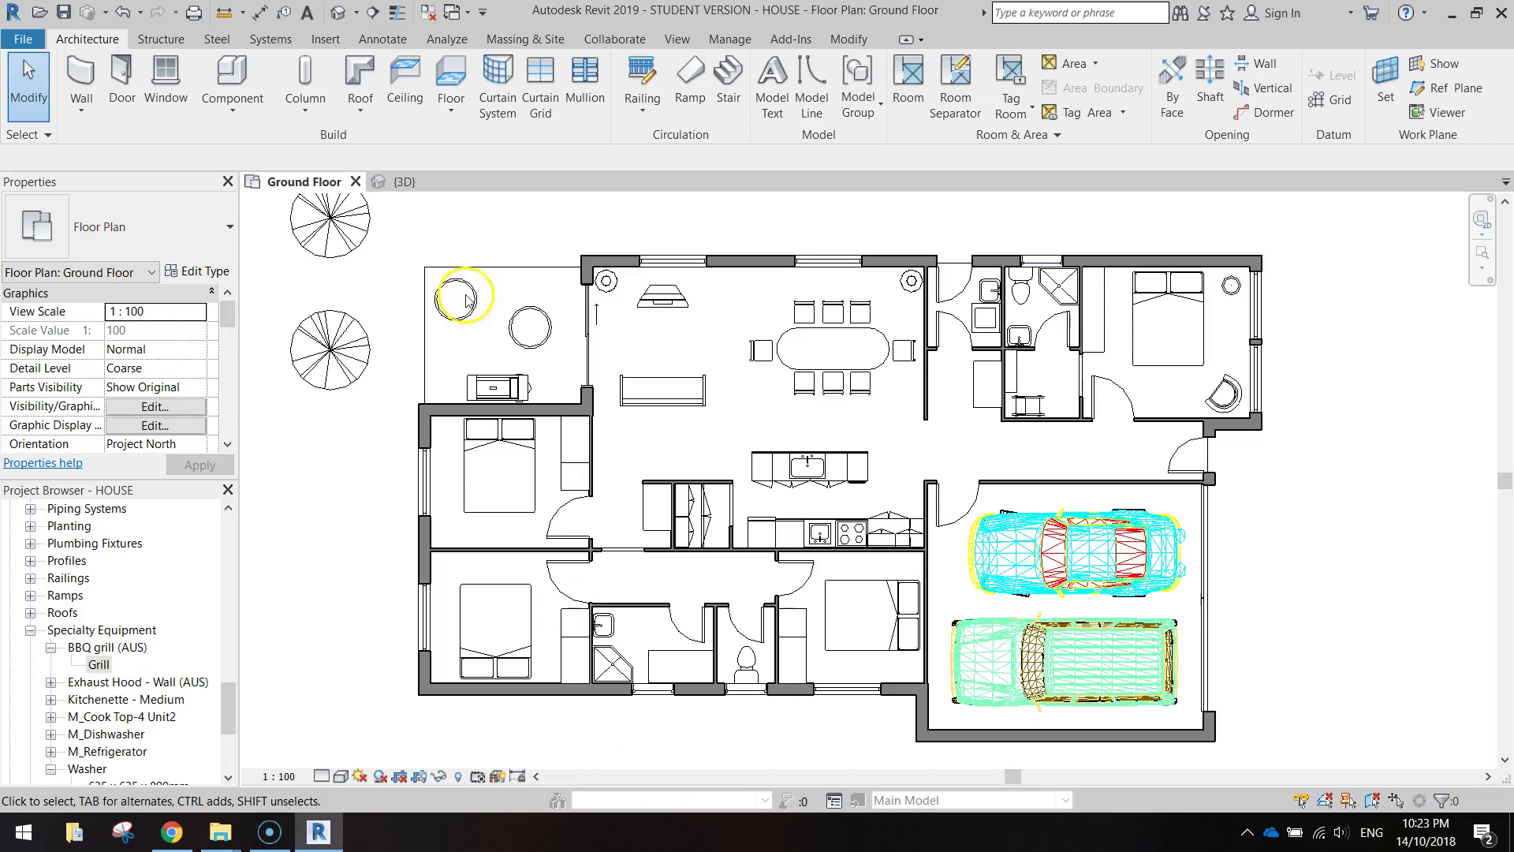
# - Start the Annotate Text tool with the Arial 1.5mm text type selected
pyautogui.click(384, 39)
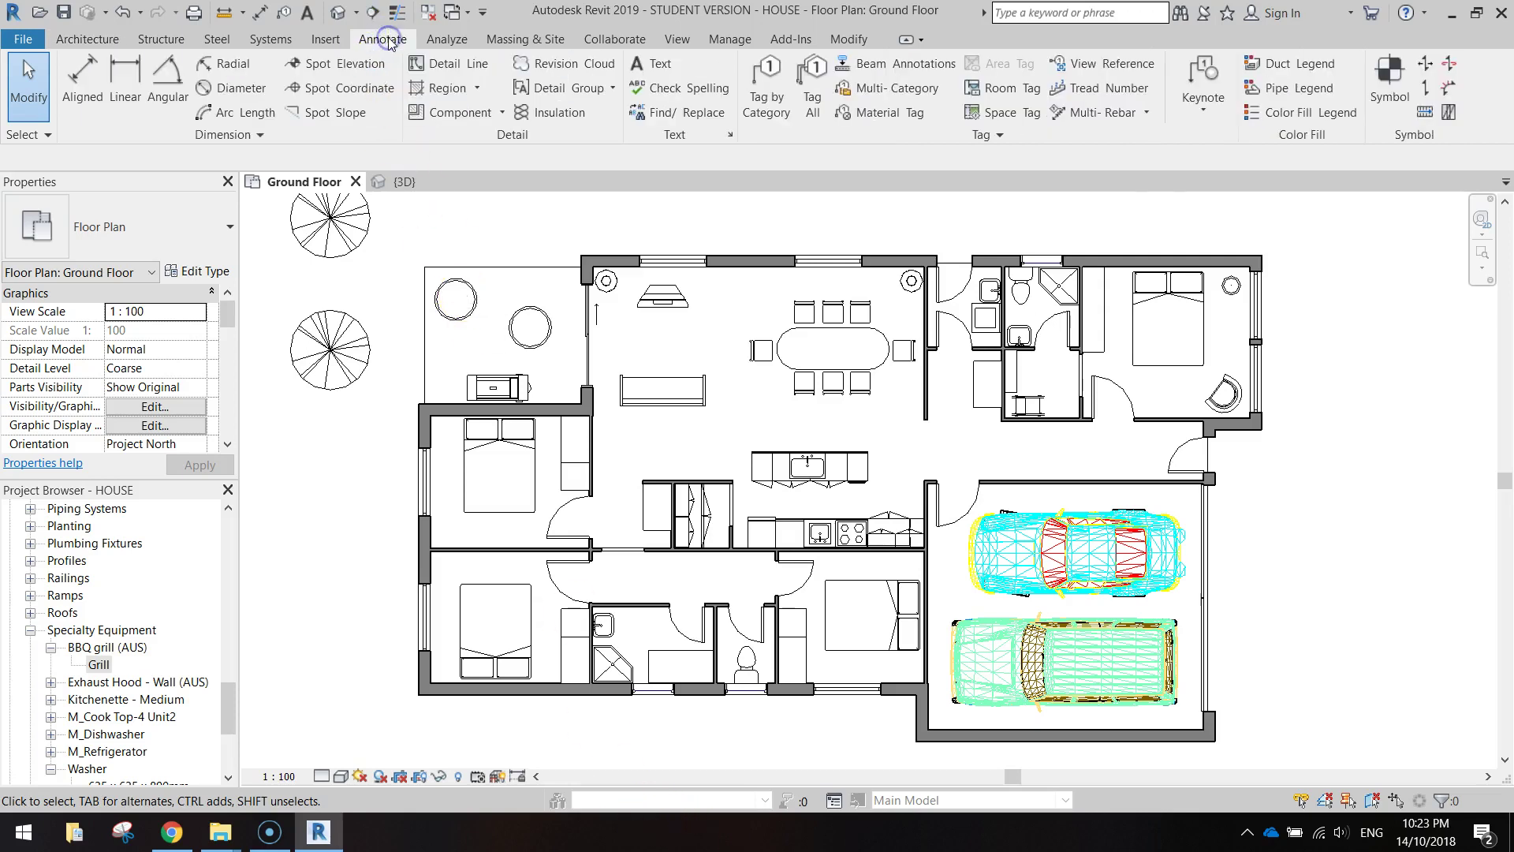
pyautogui.click(642, 65)
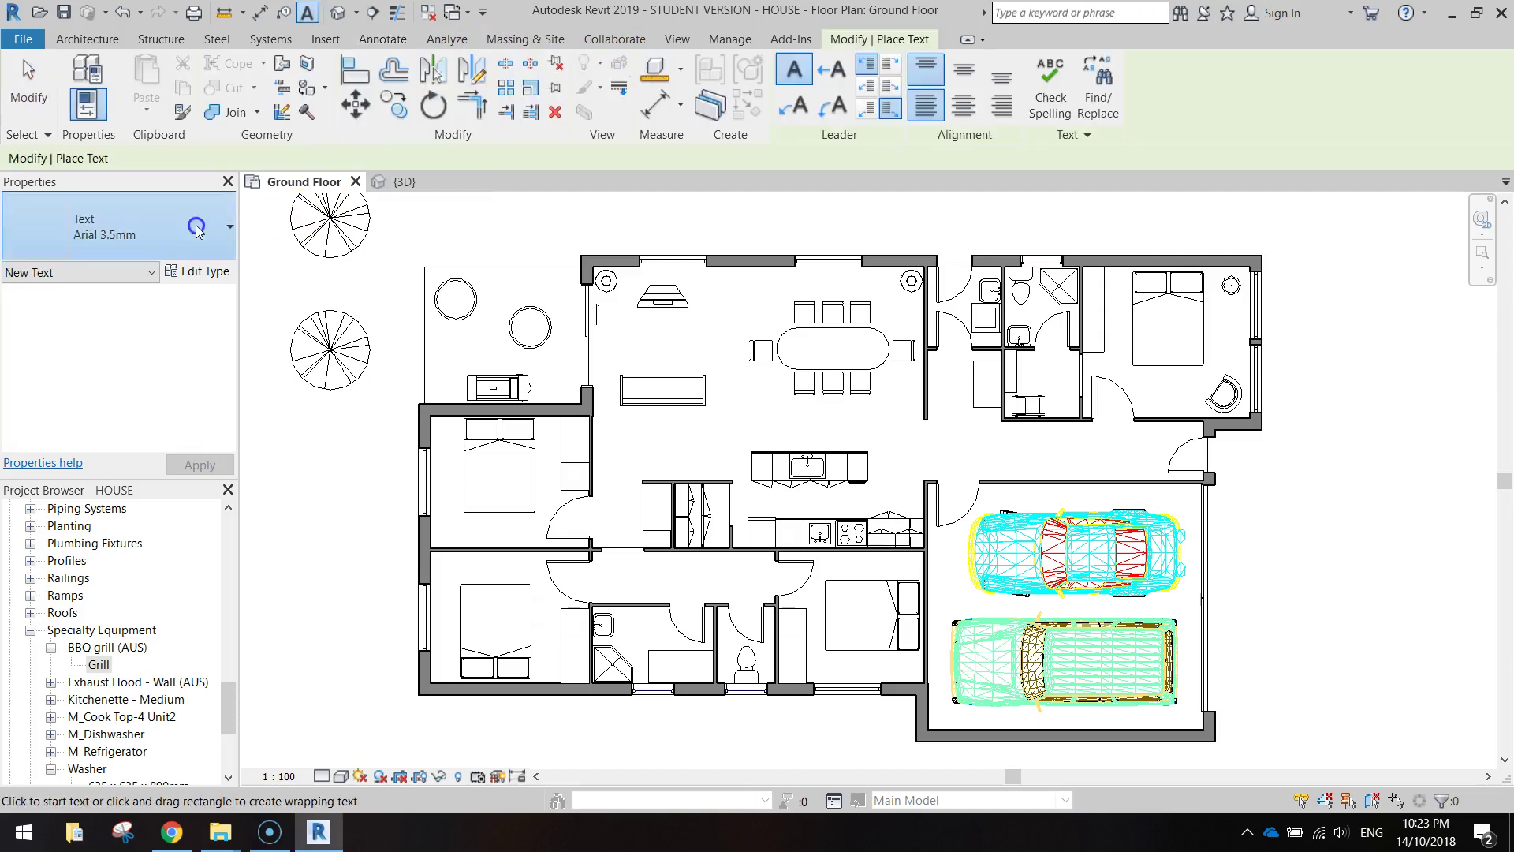
pyautogui.click(195, 229)
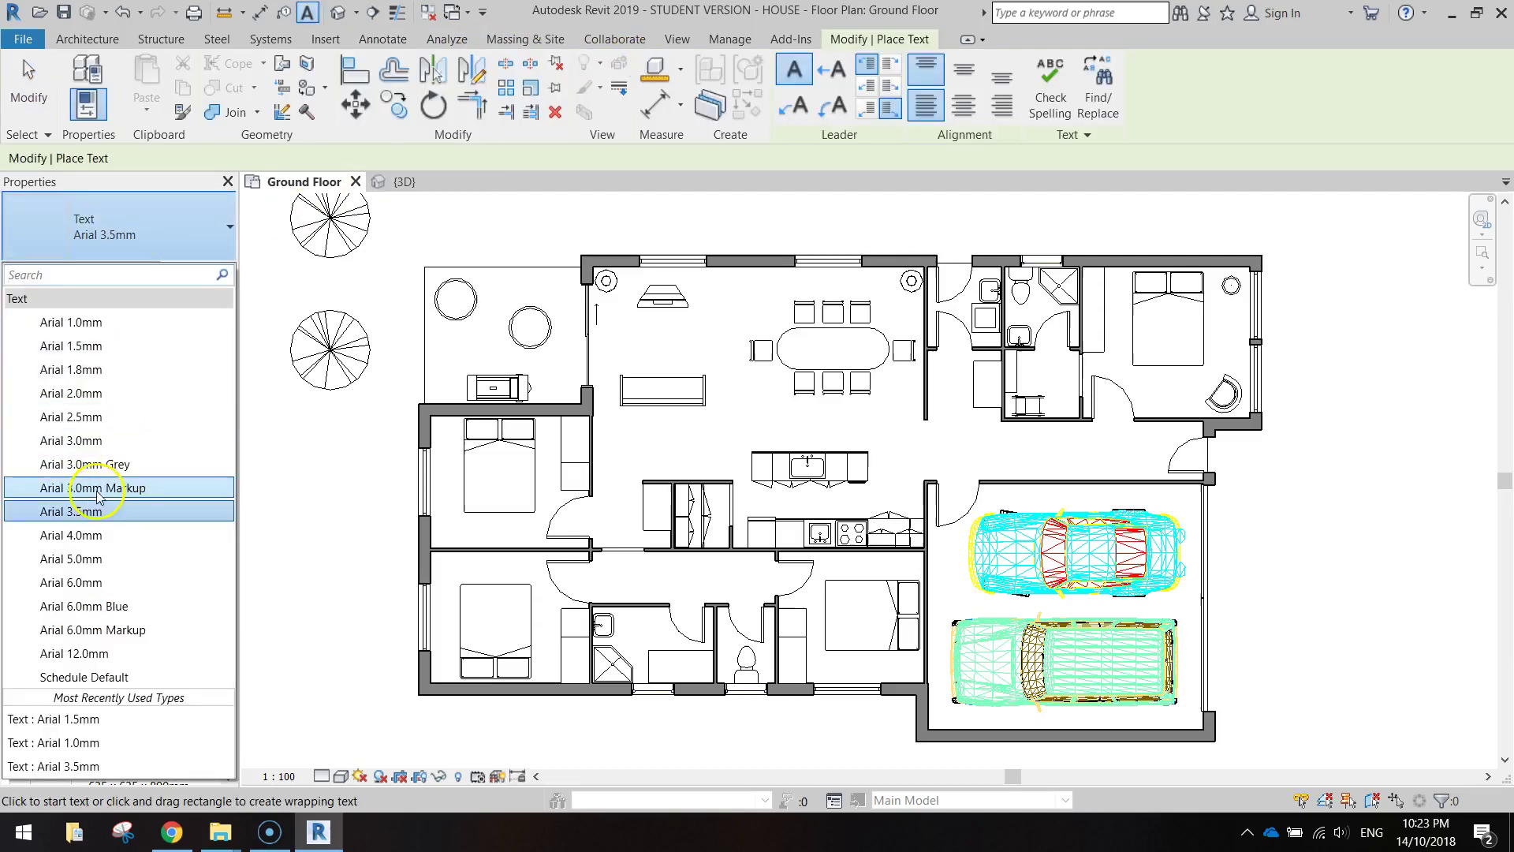
pyautogui.click(69, 515)
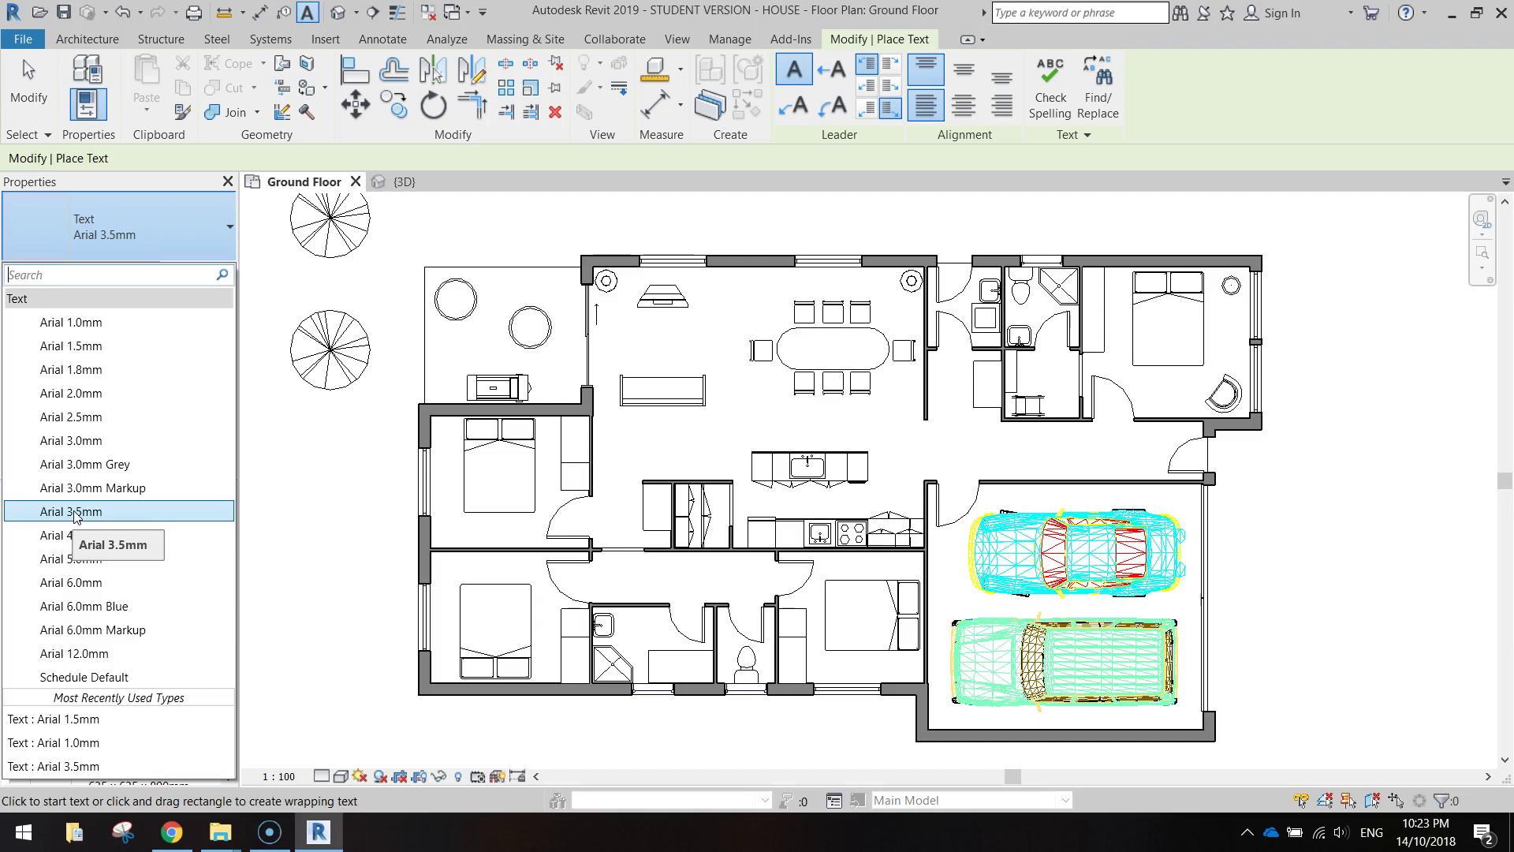
pyautogui.click(103, 347)
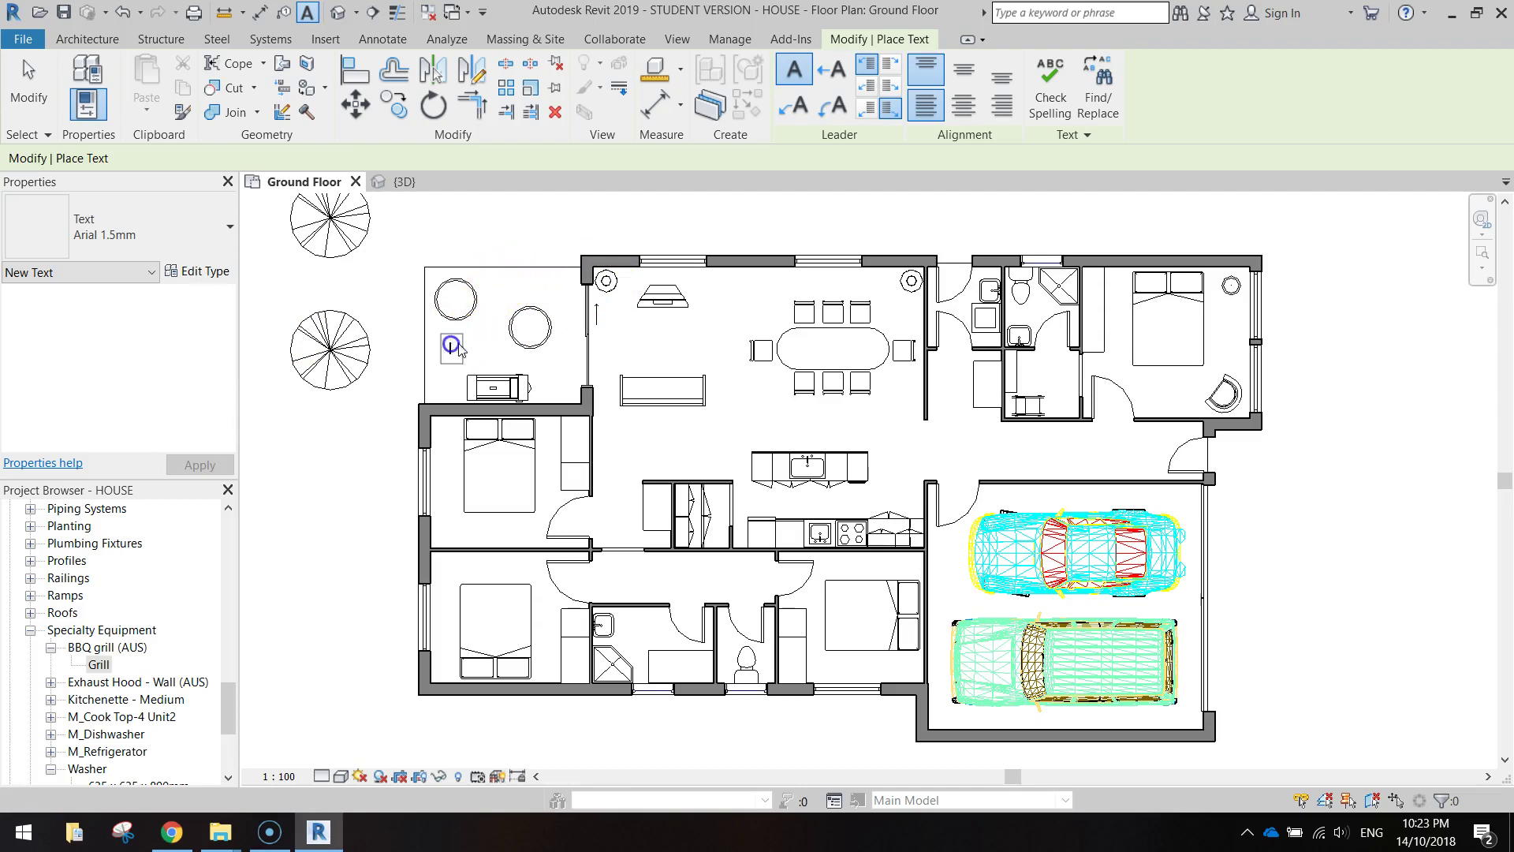
# - Place DECK, LOUNGE and DINING text labels in their areas on the plan
pyautogui.click(448, 343)
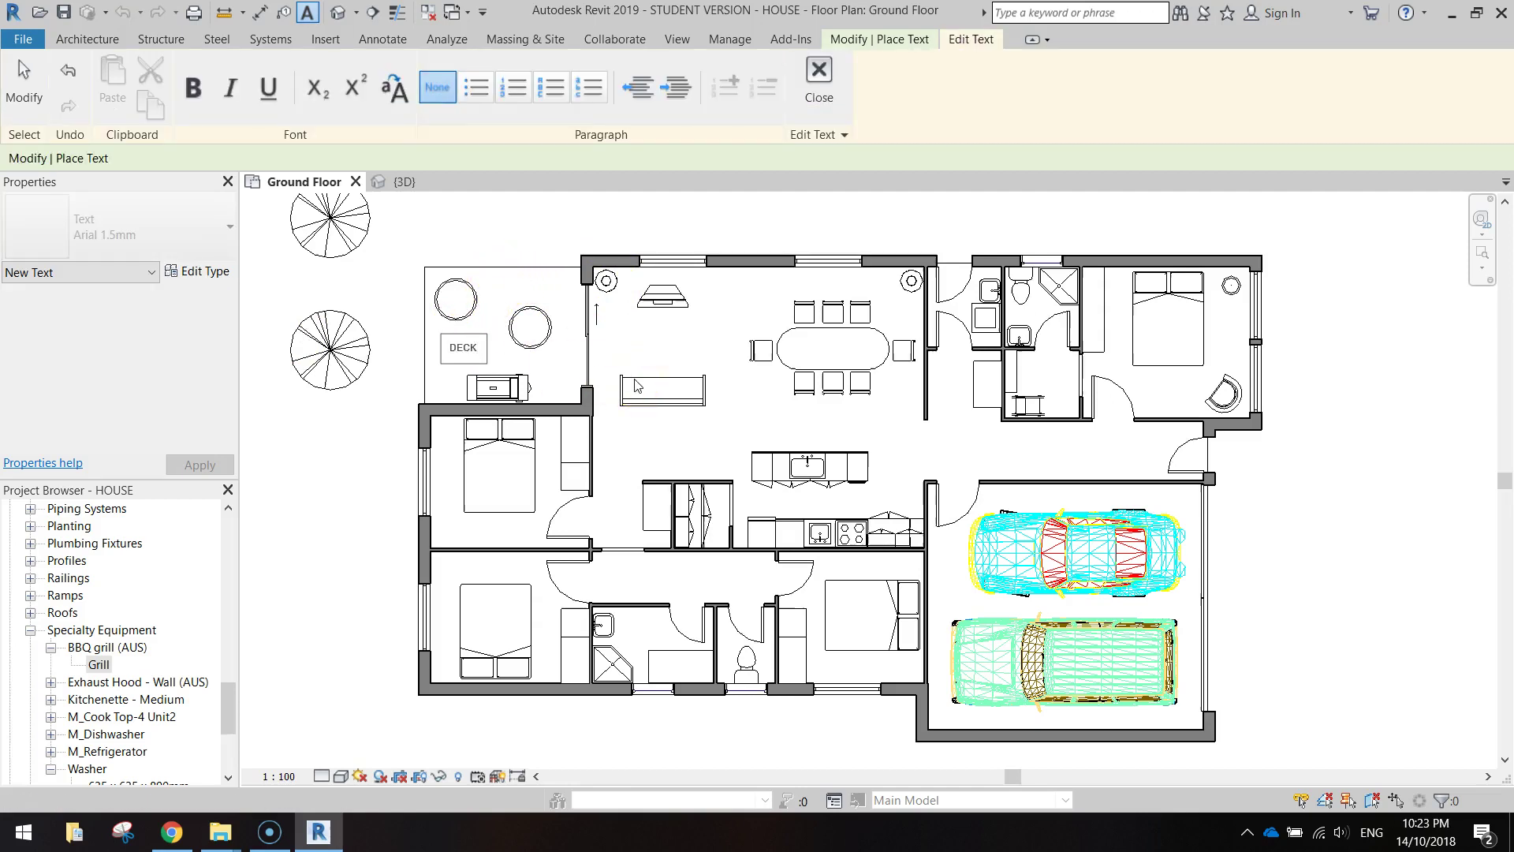
pyautogui.click(631, 336)
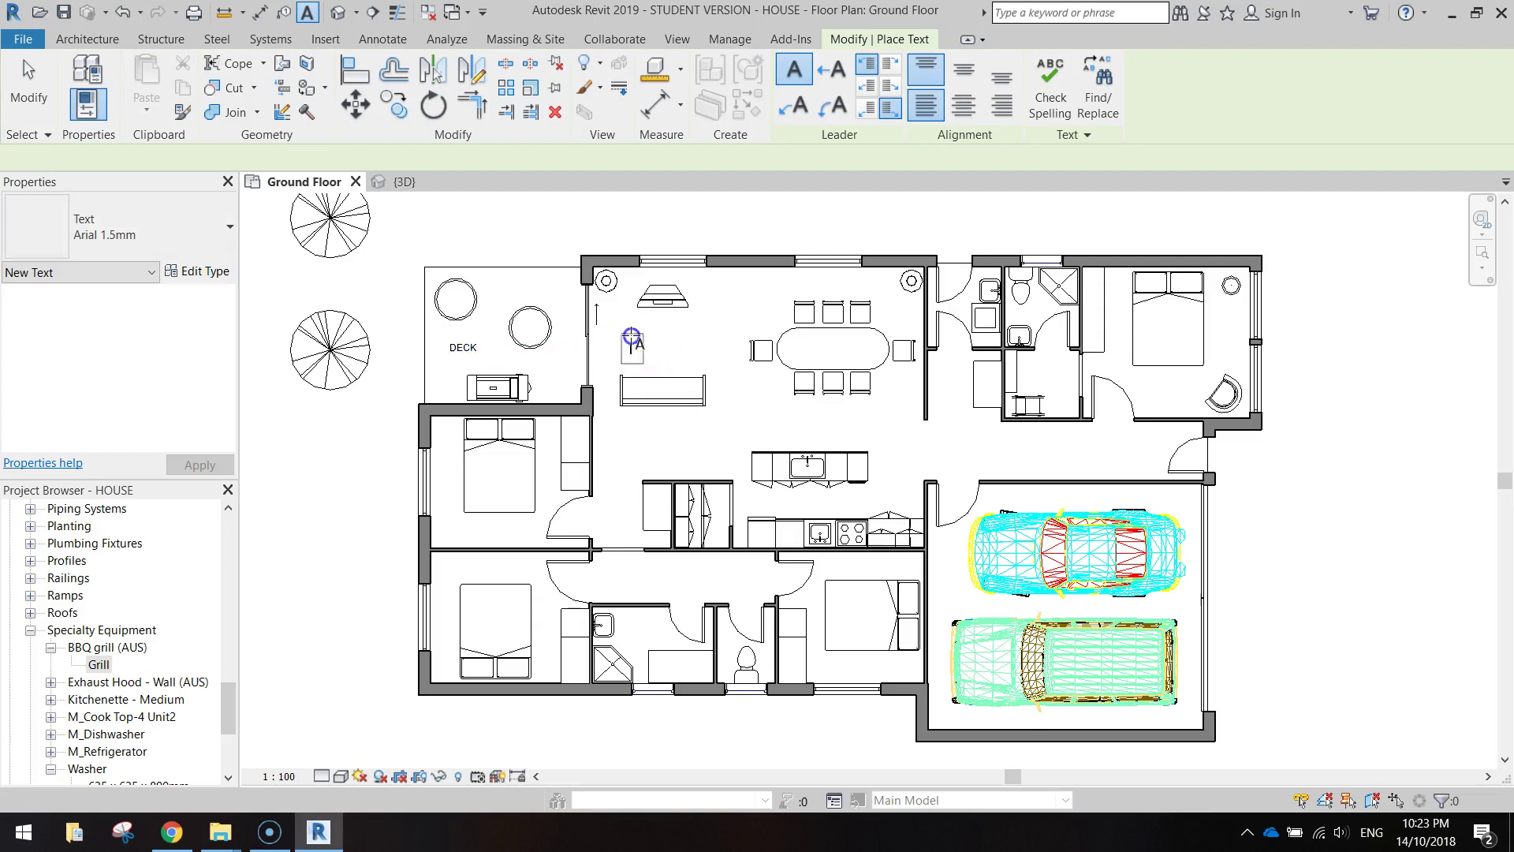
pyautogui.click(631, 336)
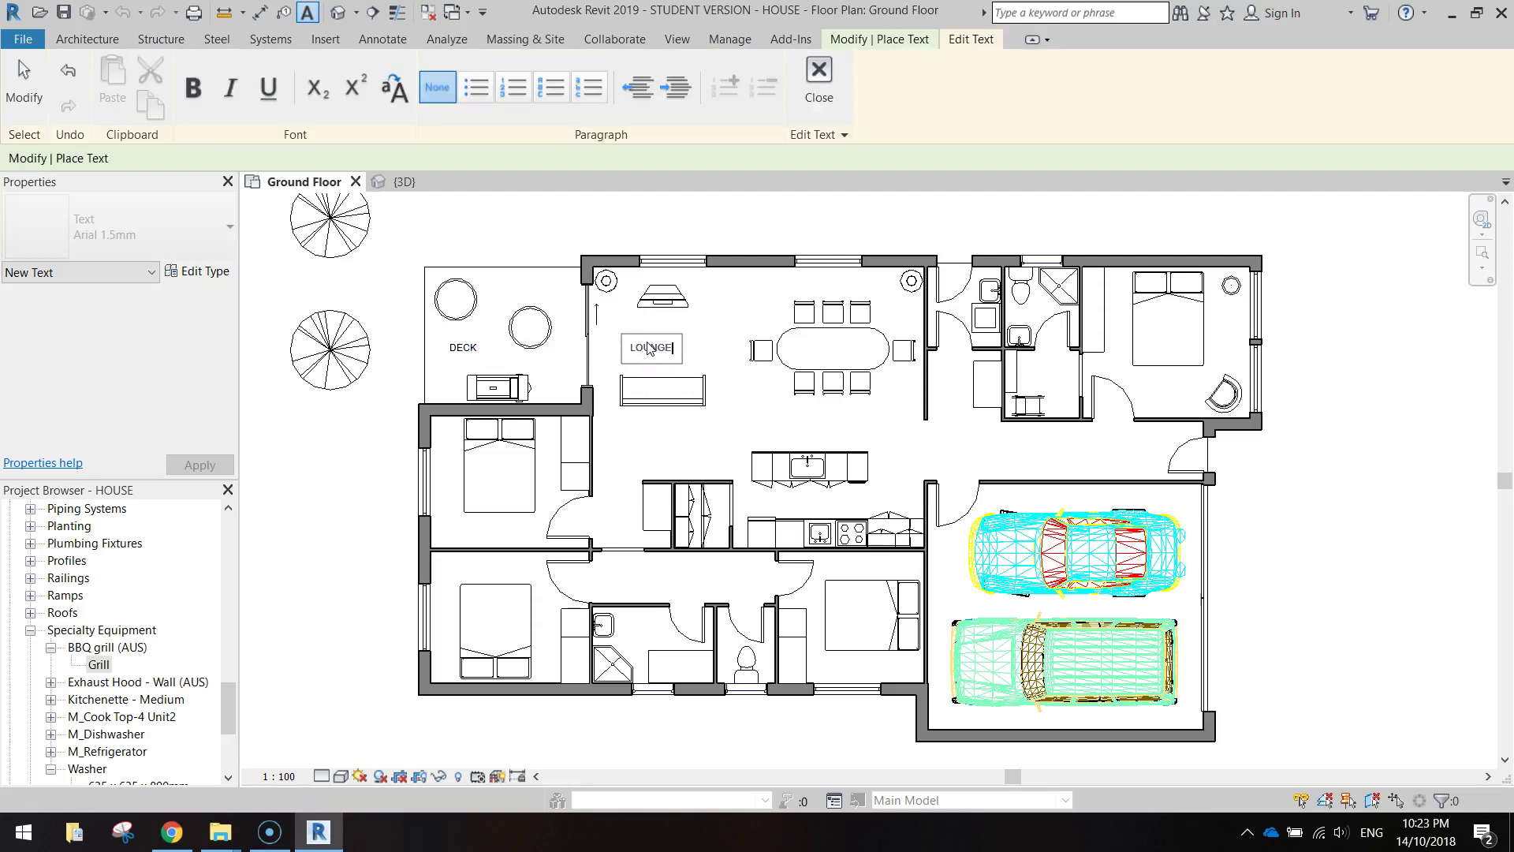
pyautogui.click(793, 345)
pyautogui.click(802, 348)
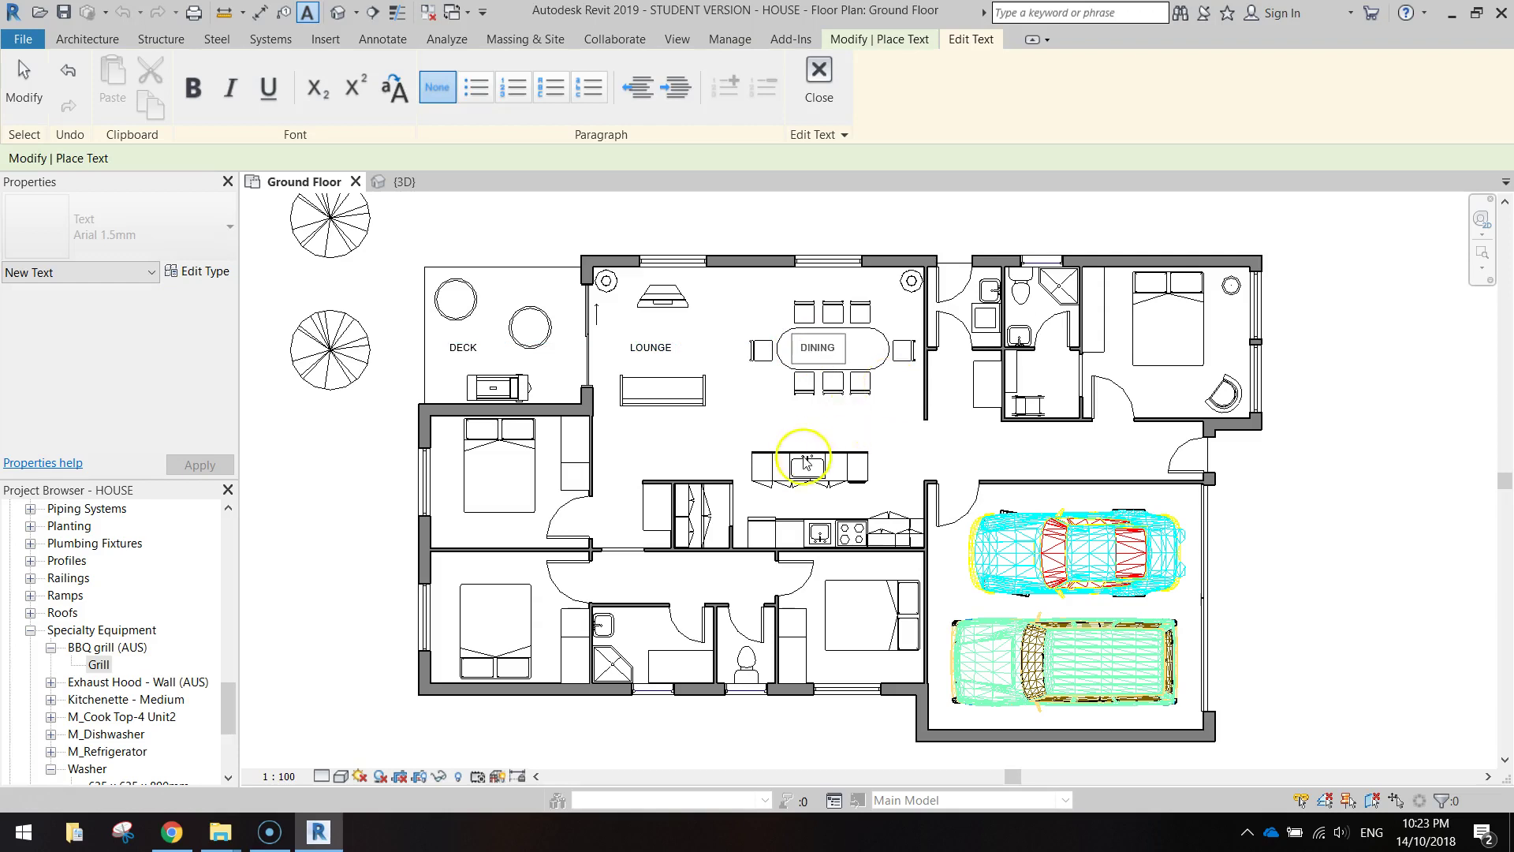
pyautogui.click(806, 495)
# - Add a KITCHEN label by the bench and begin a PANTRY label west of it
pyautogui.click(899, 521)
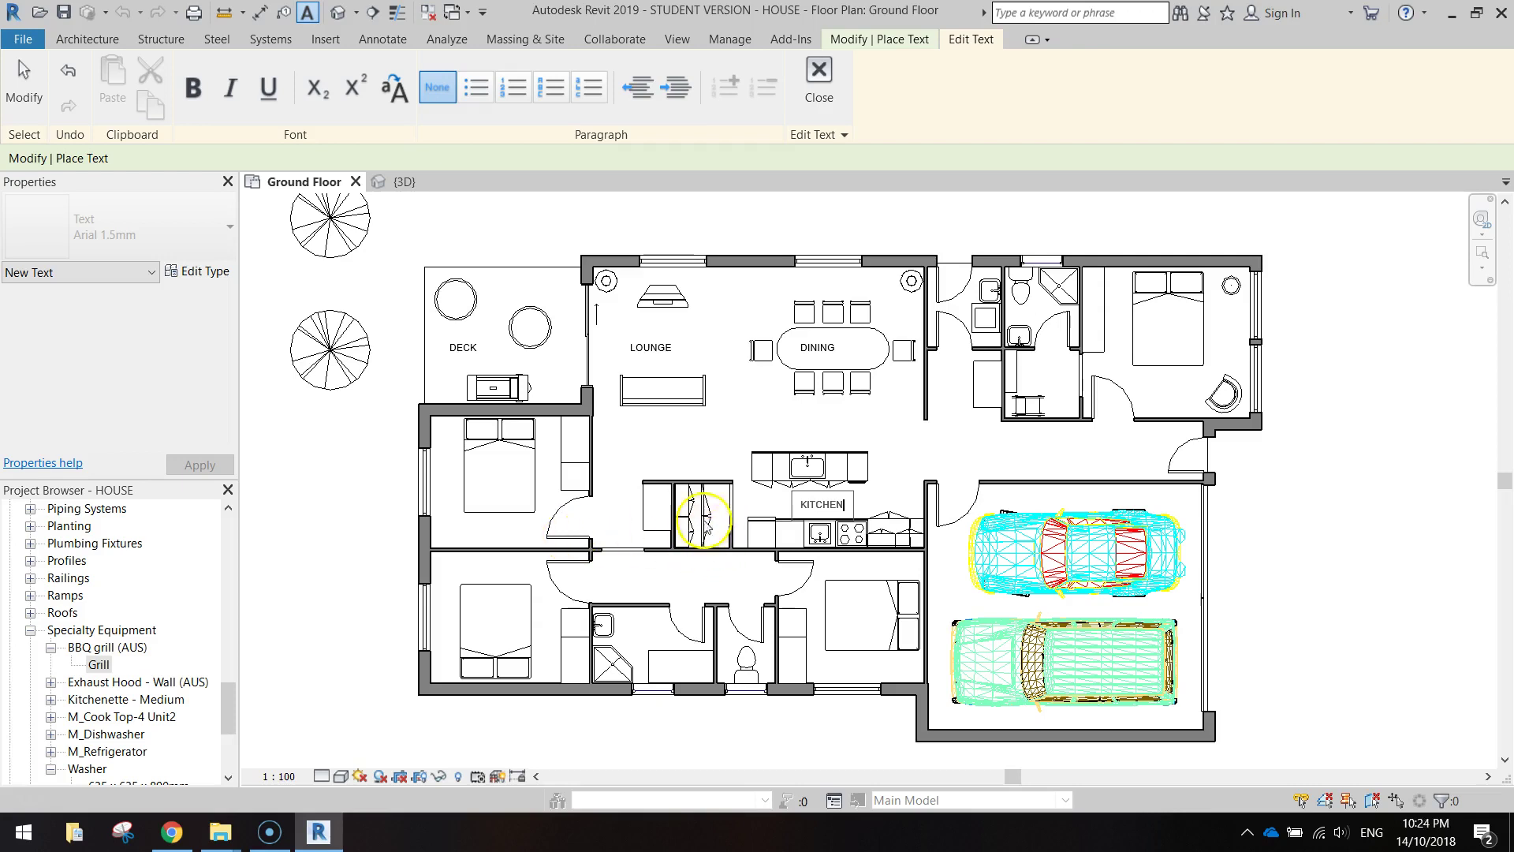
pyautogui.click(688, 458)
pyautogui.click(687, 457)
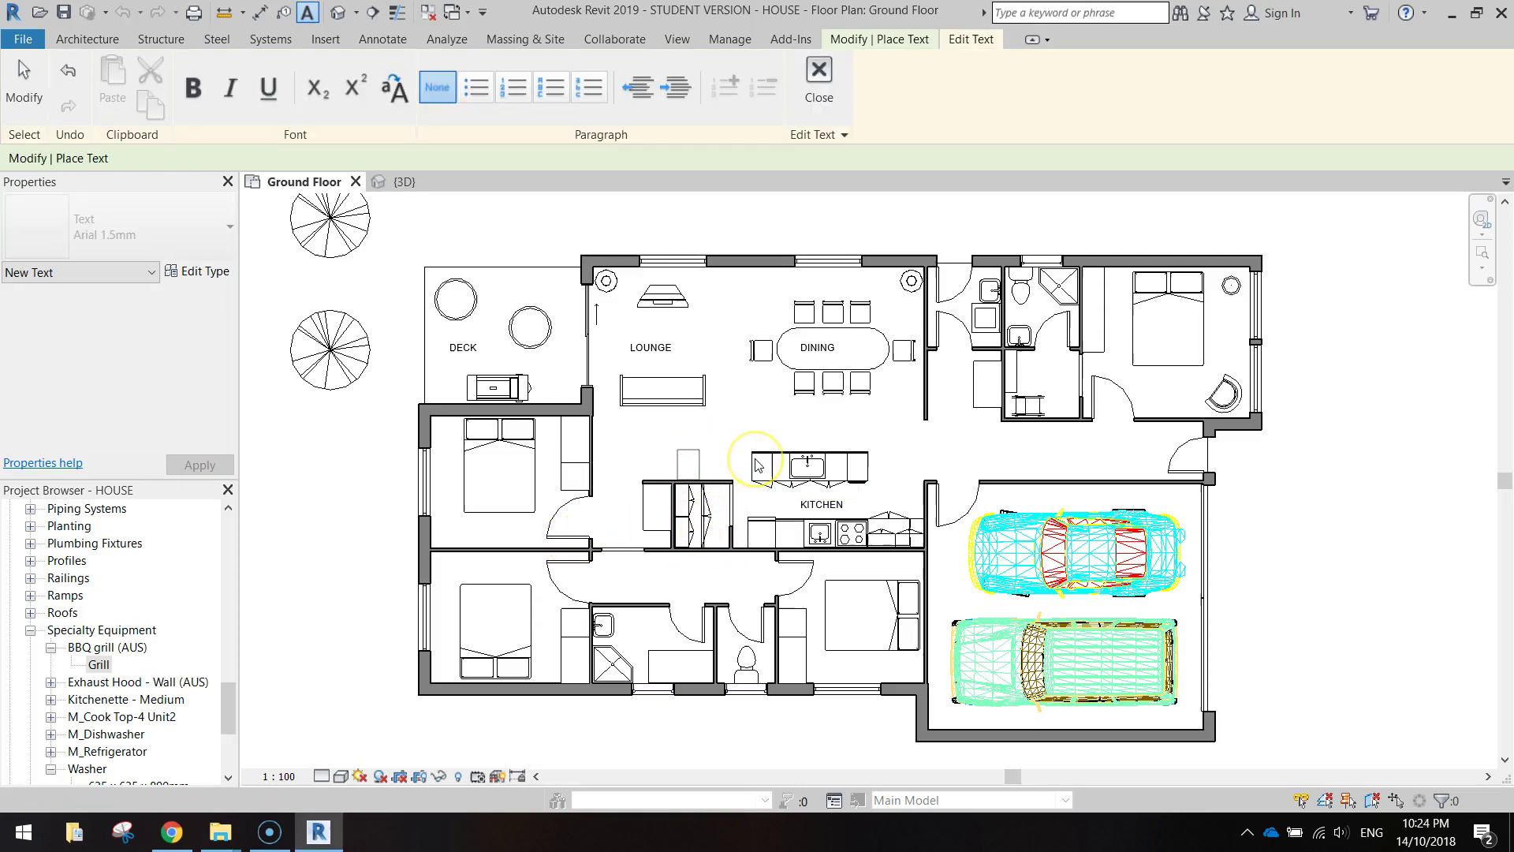
pyautogui.write('PANTRY')
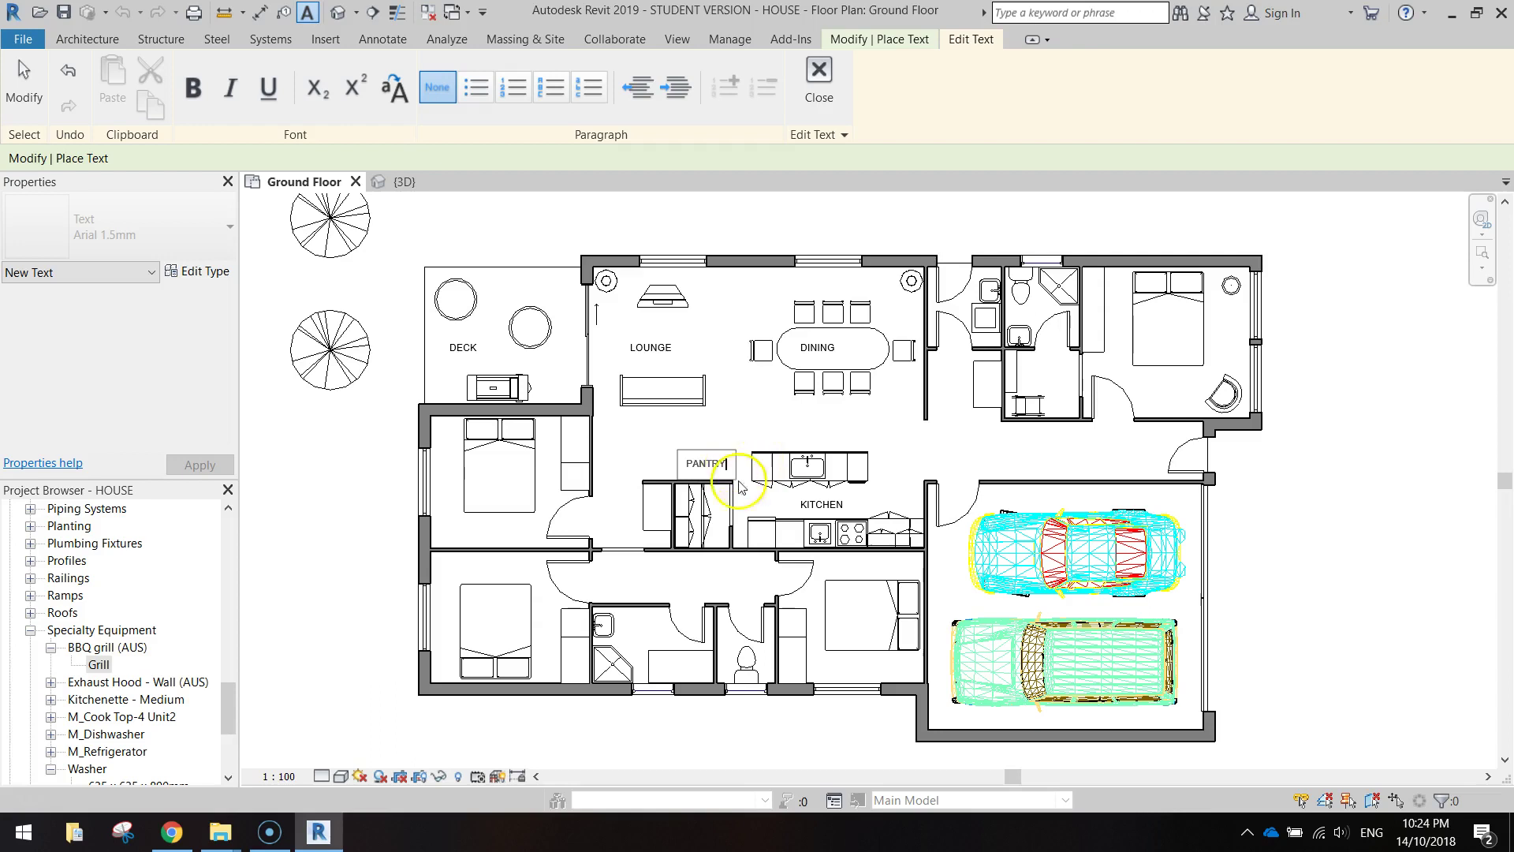
# - Finish the PANTRY label, rotate it vertical and move it into the pantry cupboard
pyautogui.scroll(5, 718, 474)
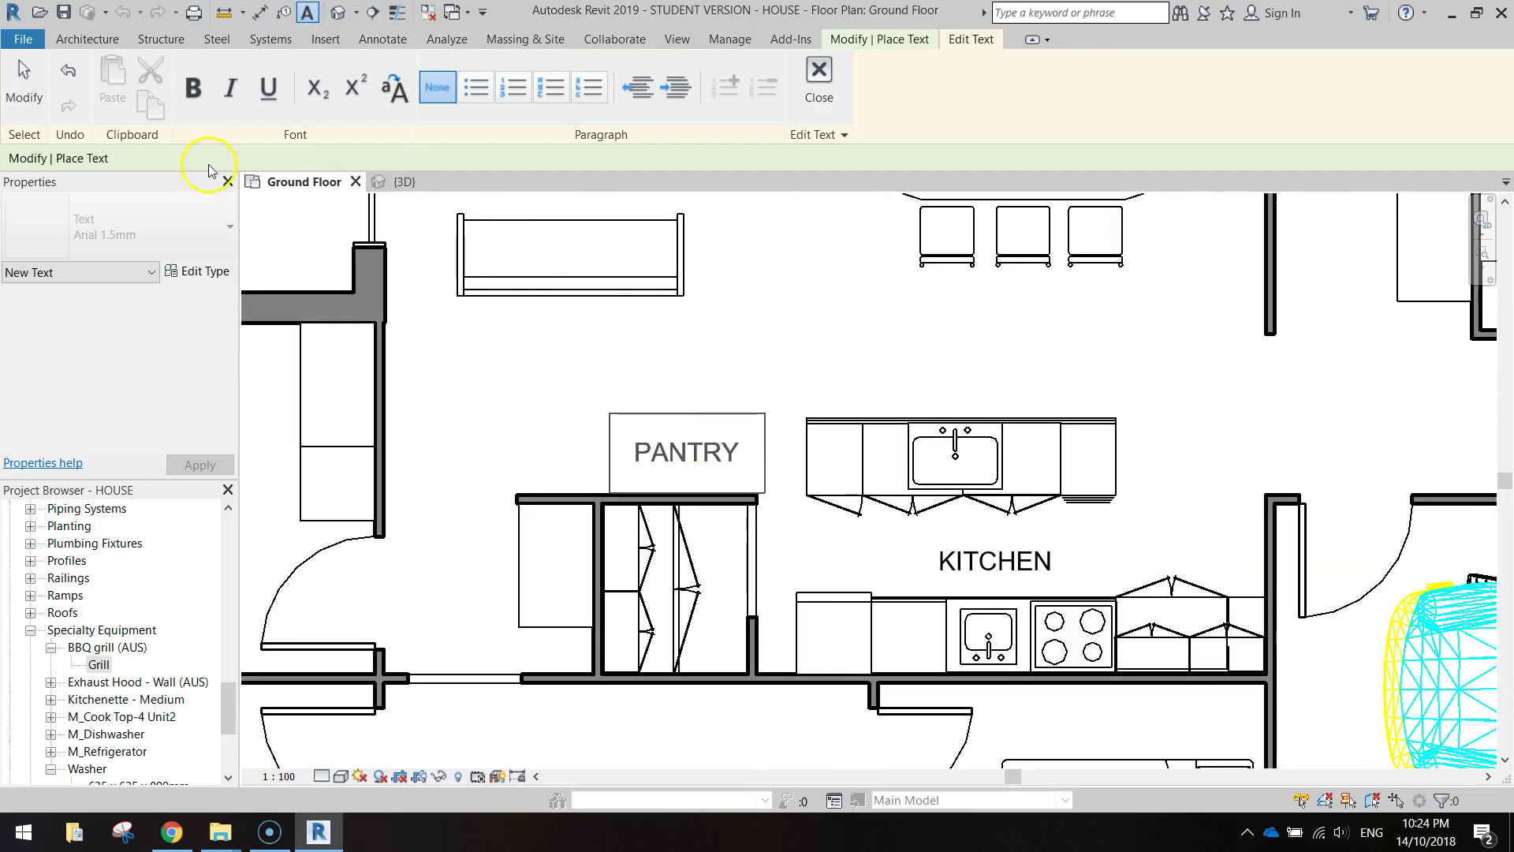
pyautogui.click(24, 85)
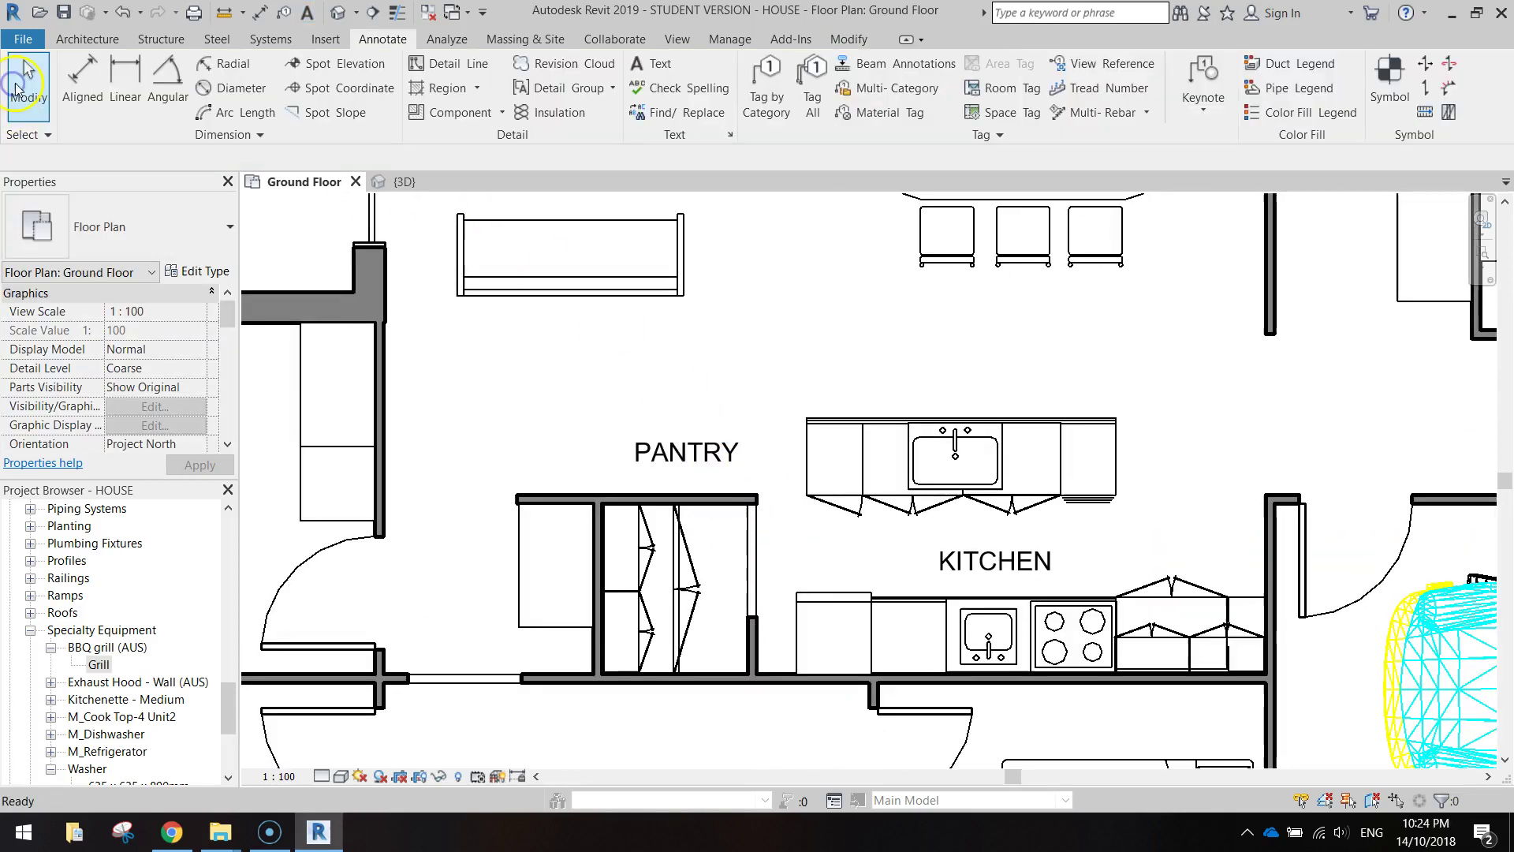
pyautogui.click(720, 427)
pyautogui.moveTo(764, 411); pyautogui.dragTo(629, 320)
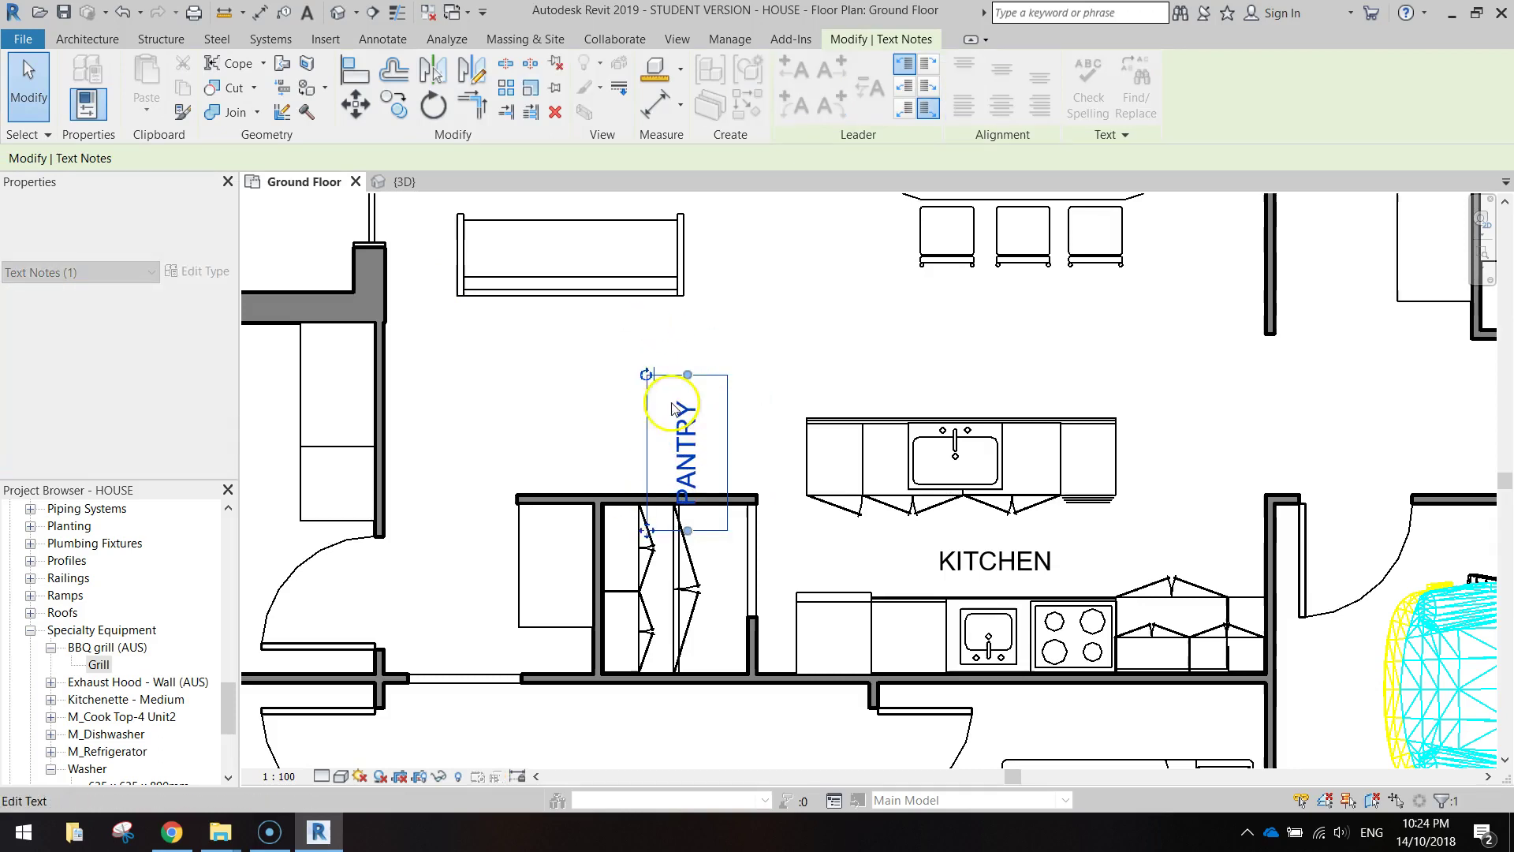
pyautogui.moveTo(647, 531)
pyautogui.mouseDown()
pyautogui.moveTo(687, 595)
pyautogui.moveTo(678, 676)
pyautogui.mouseUp()
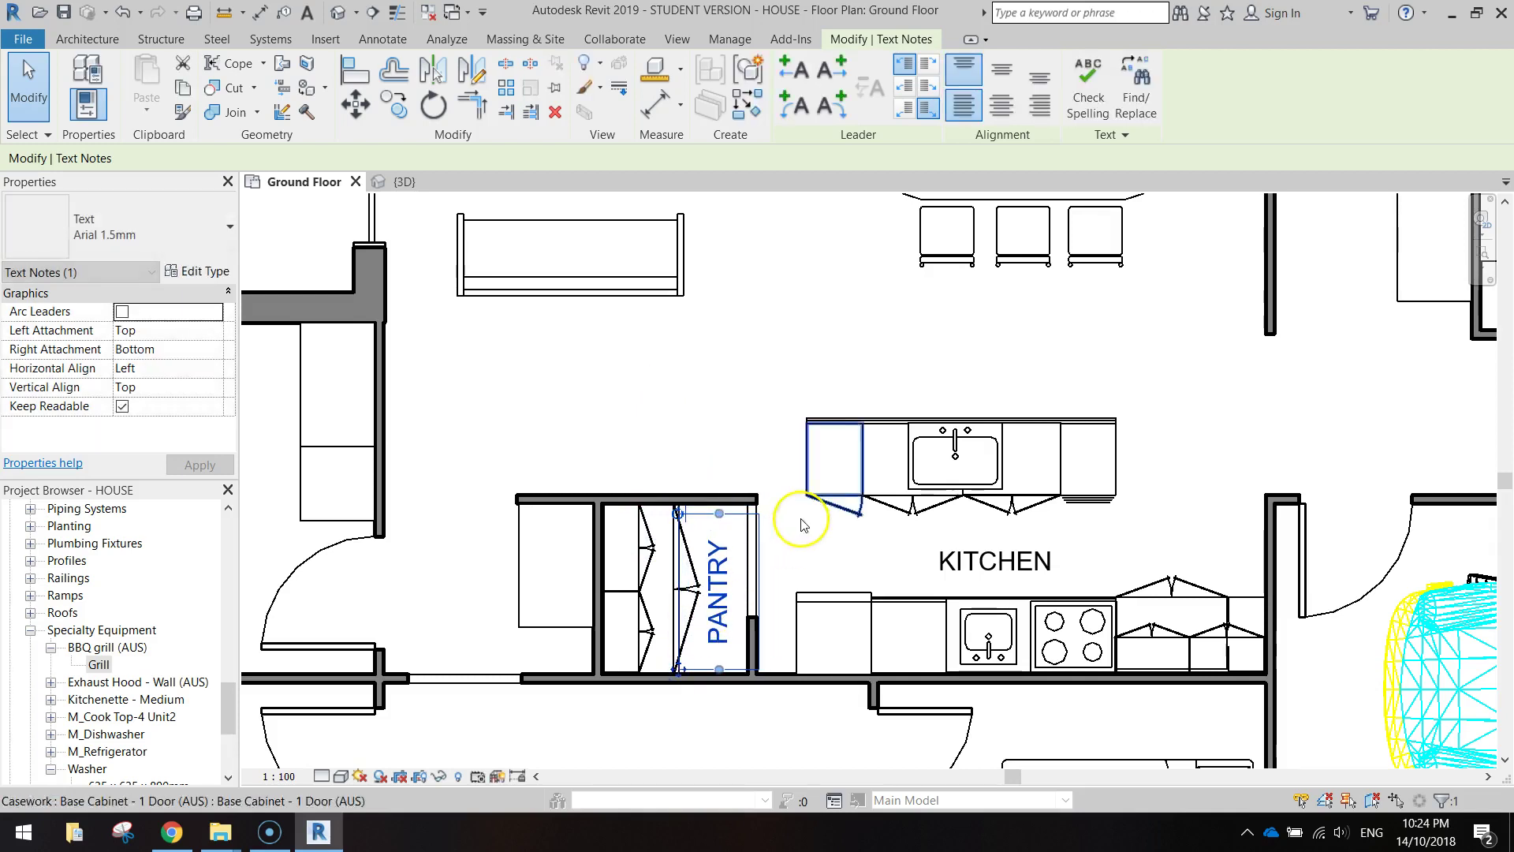
pyautogui.click(699, 352)
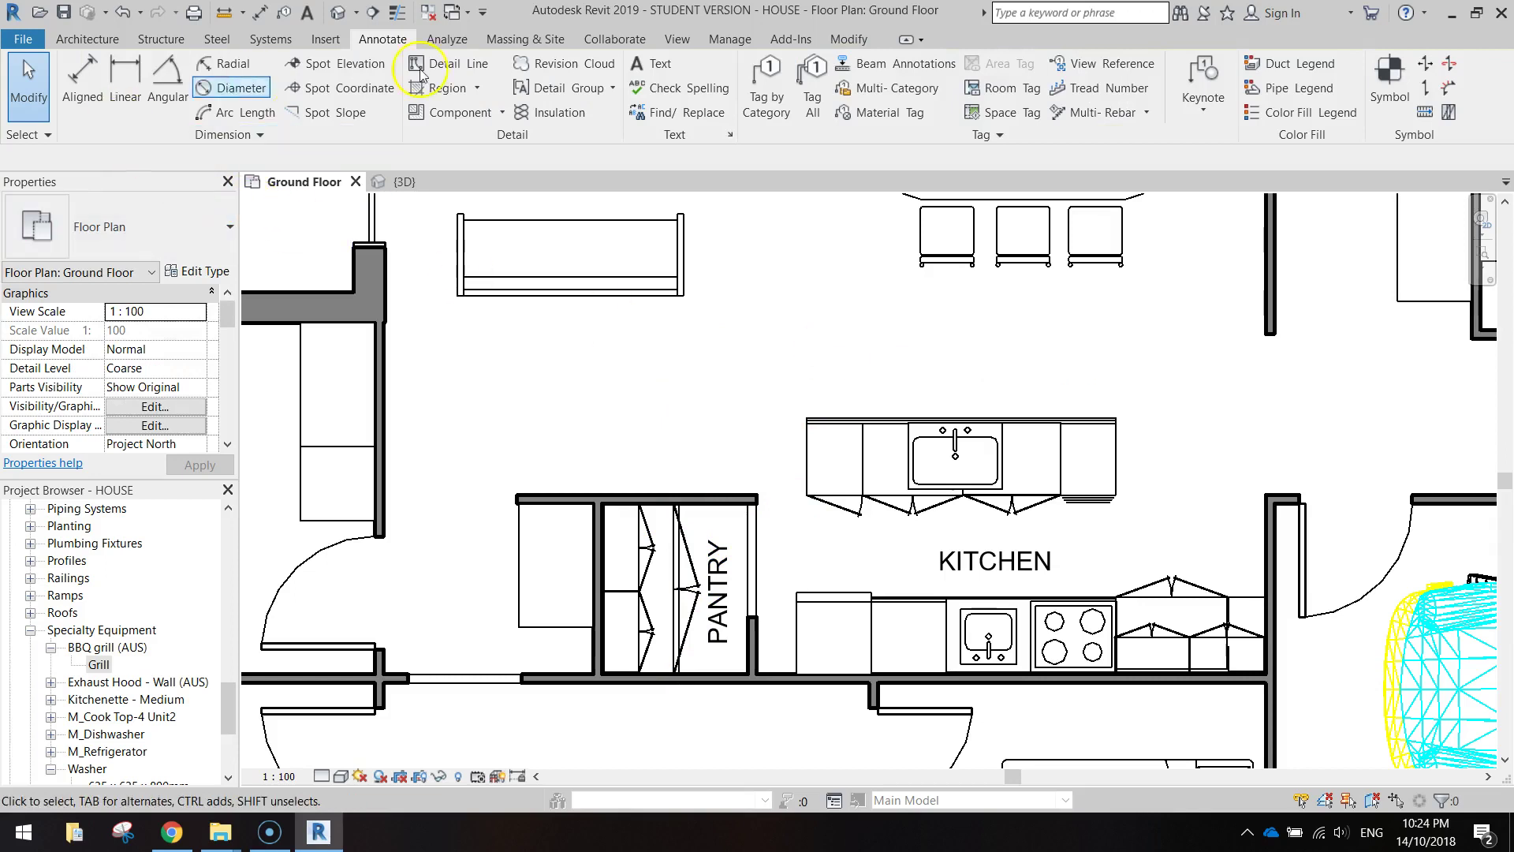
# - Add a LINEN label, rotate it vertical and position it in the neighbouring cupboard
pyautogui.click(652, 65)
pyautogui.click(514, 431)
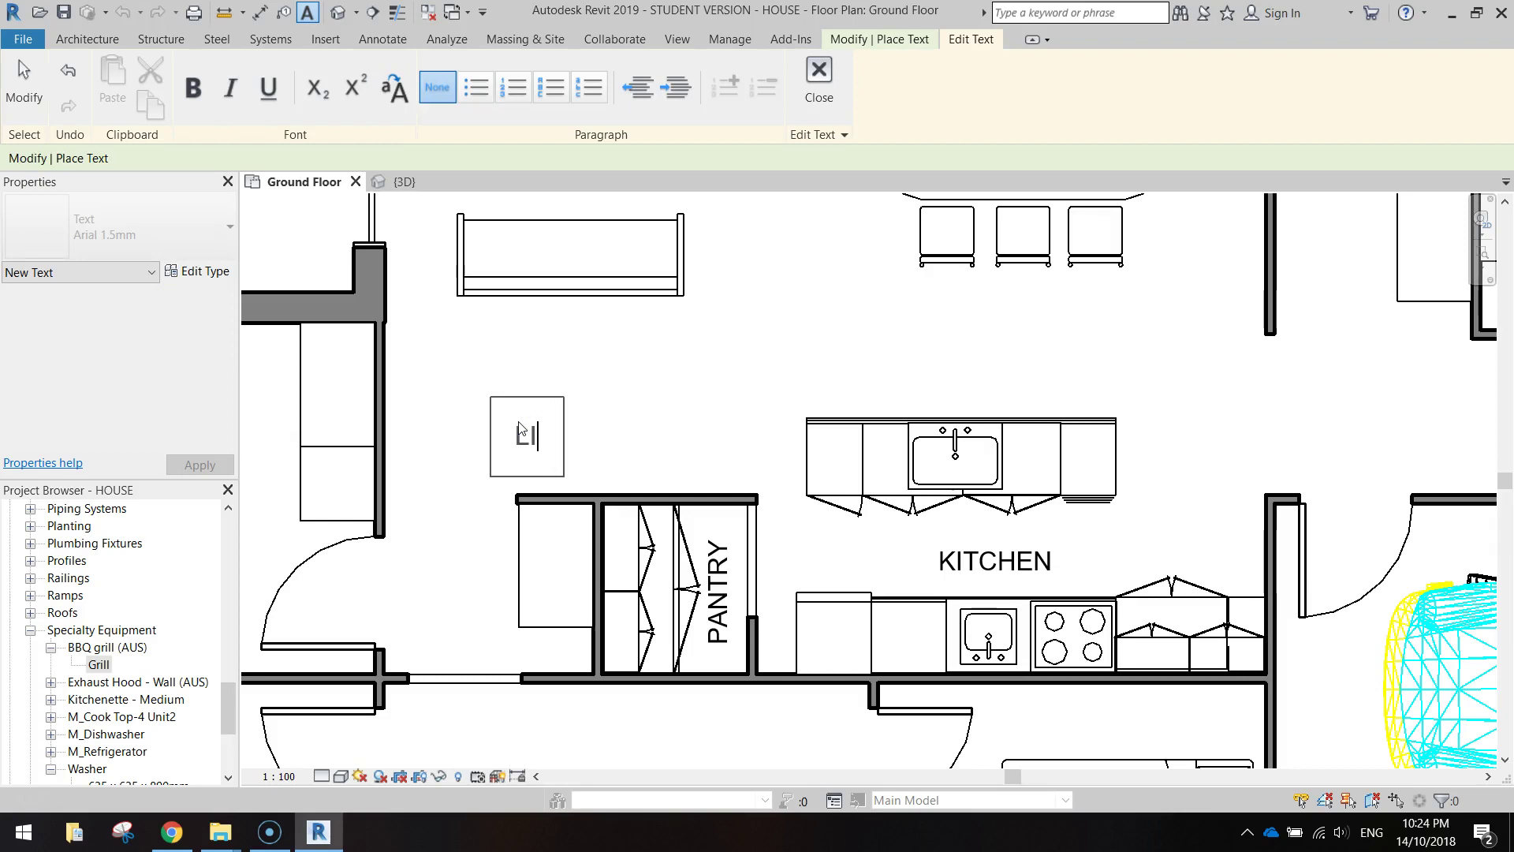
pyautogui.write('LINEN')
pyautogui.click(514, 355)
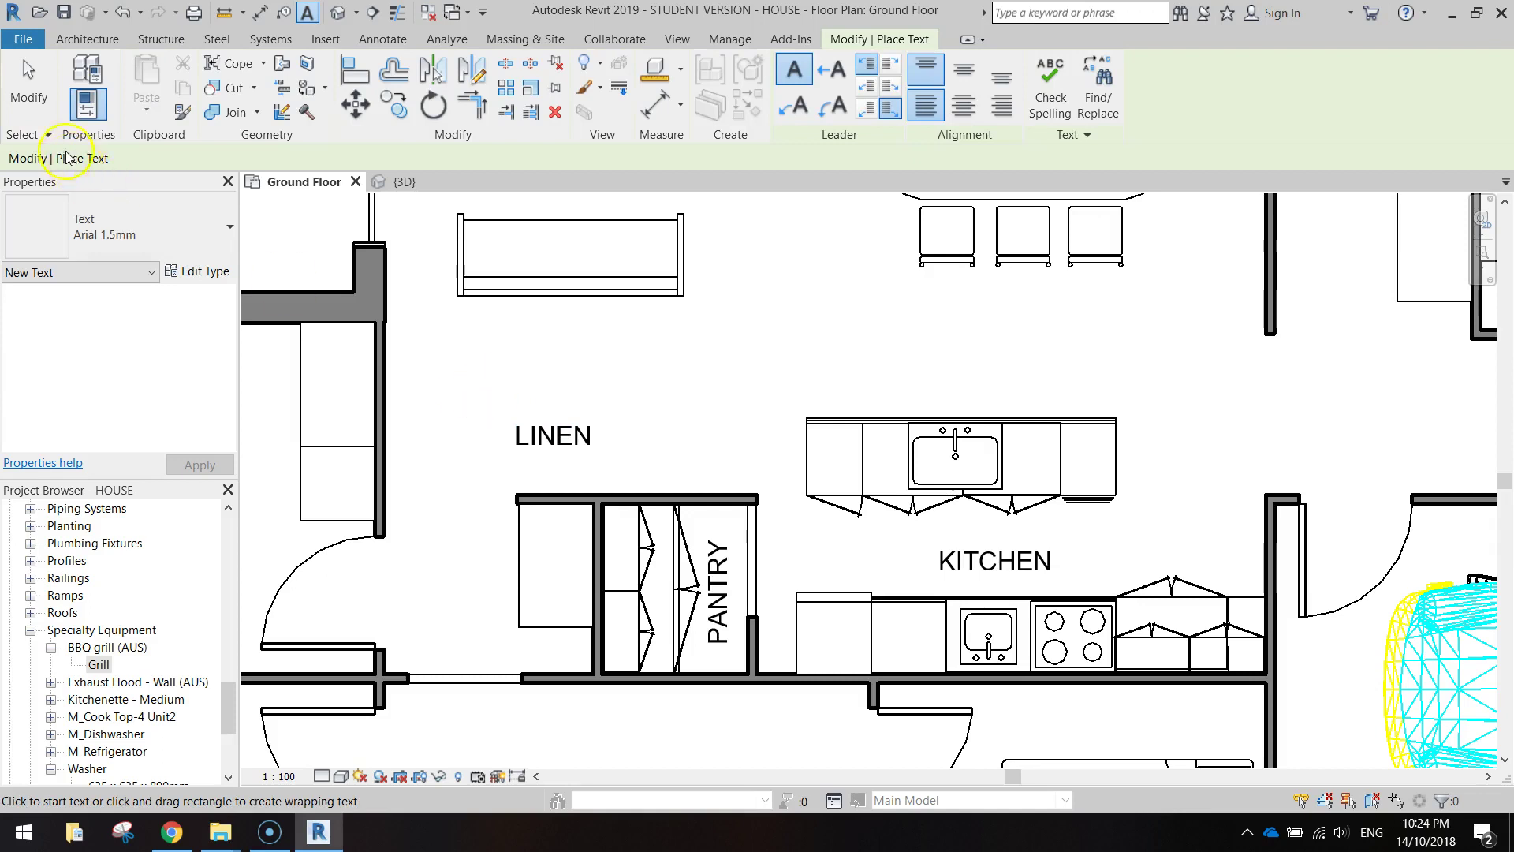
pyautogui.press('Escape')
pyautogui.press('Escape')
pyautogui.click(517, 440)
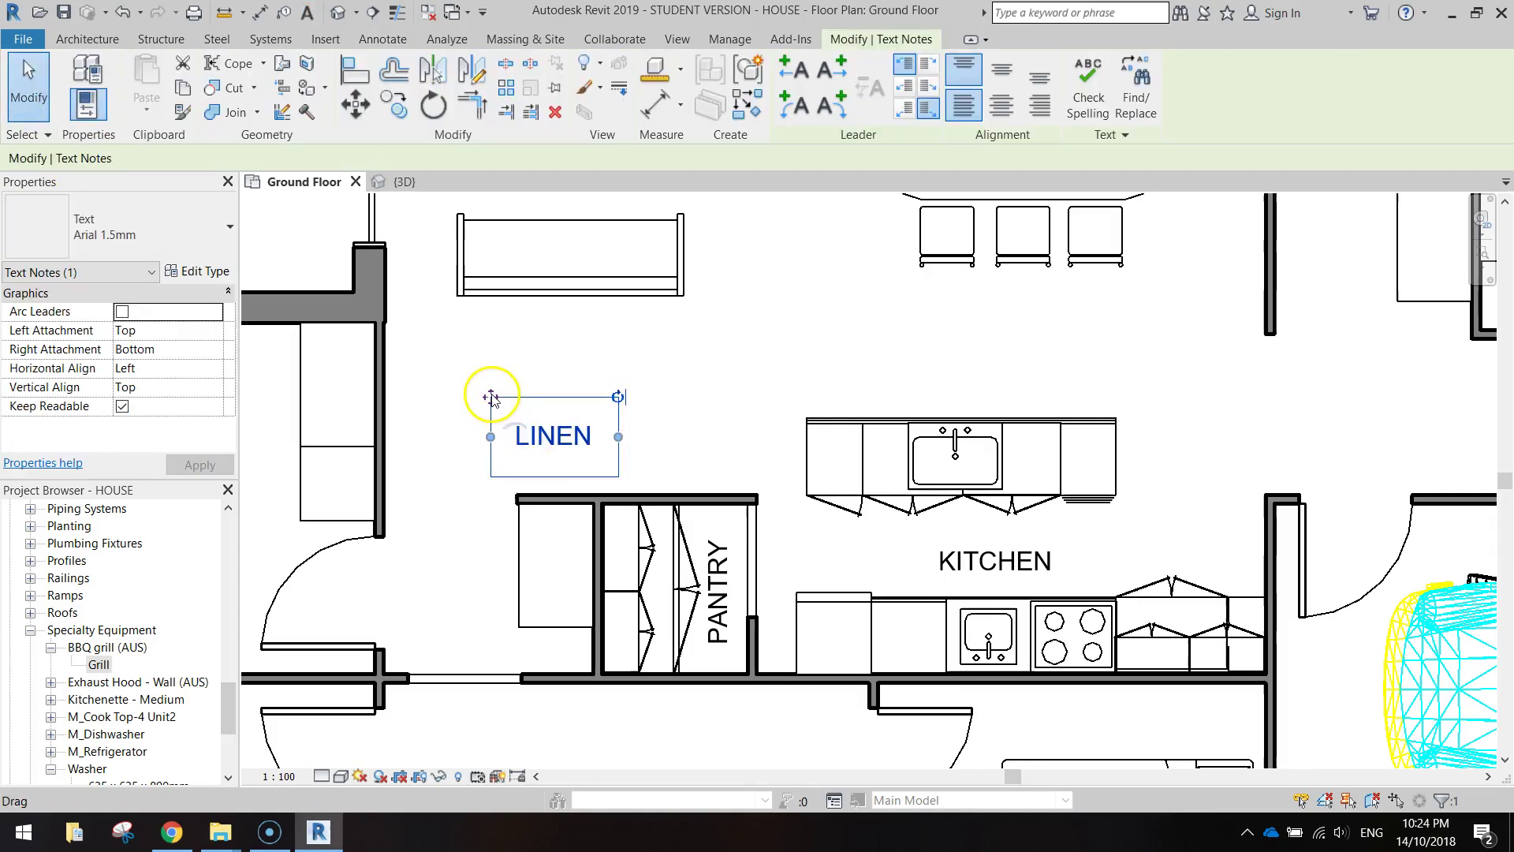
pyautogui.moveTo(490, 397); pyautogui.dragTo(502, 509)
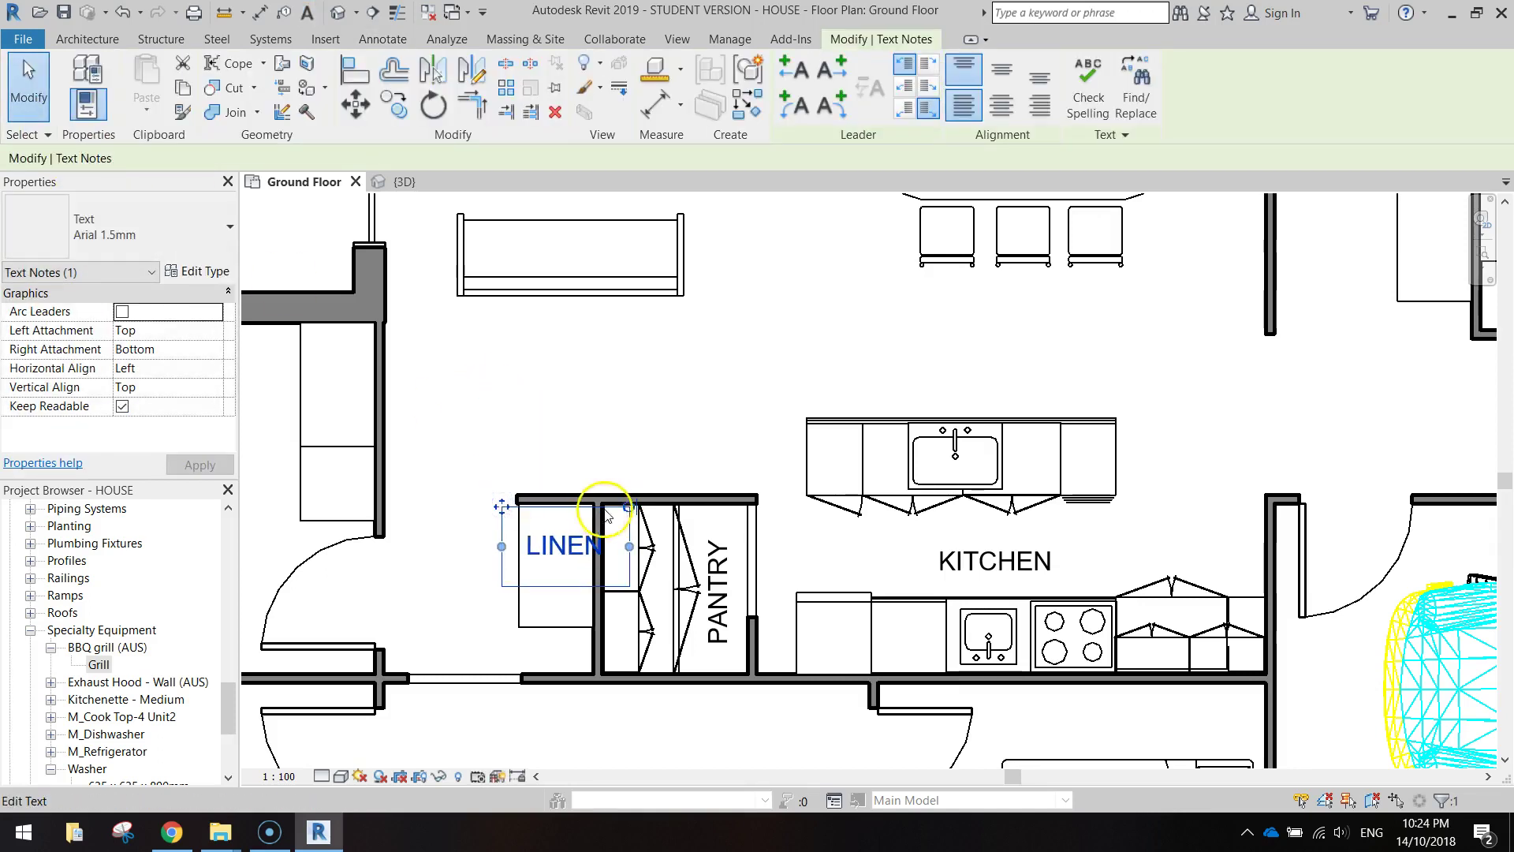
pyautogui.moveTo(628, 506); pyautogui.dragTo(497, 413)
pyautogui.moveTo(521, 611); pyautogui.dragTo(509, 634)
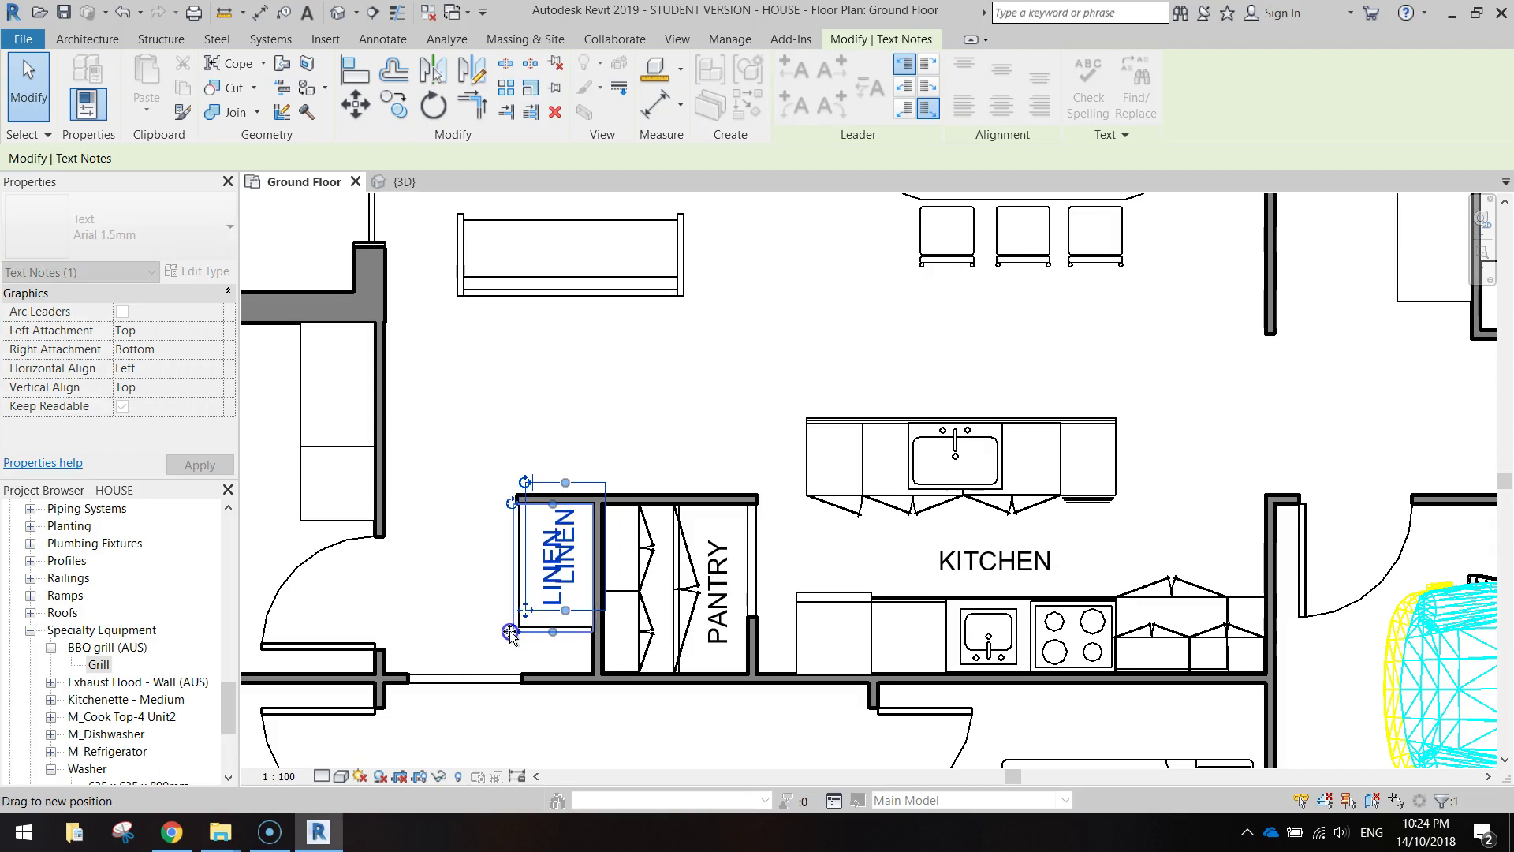
pyautogui.click(612, 433)
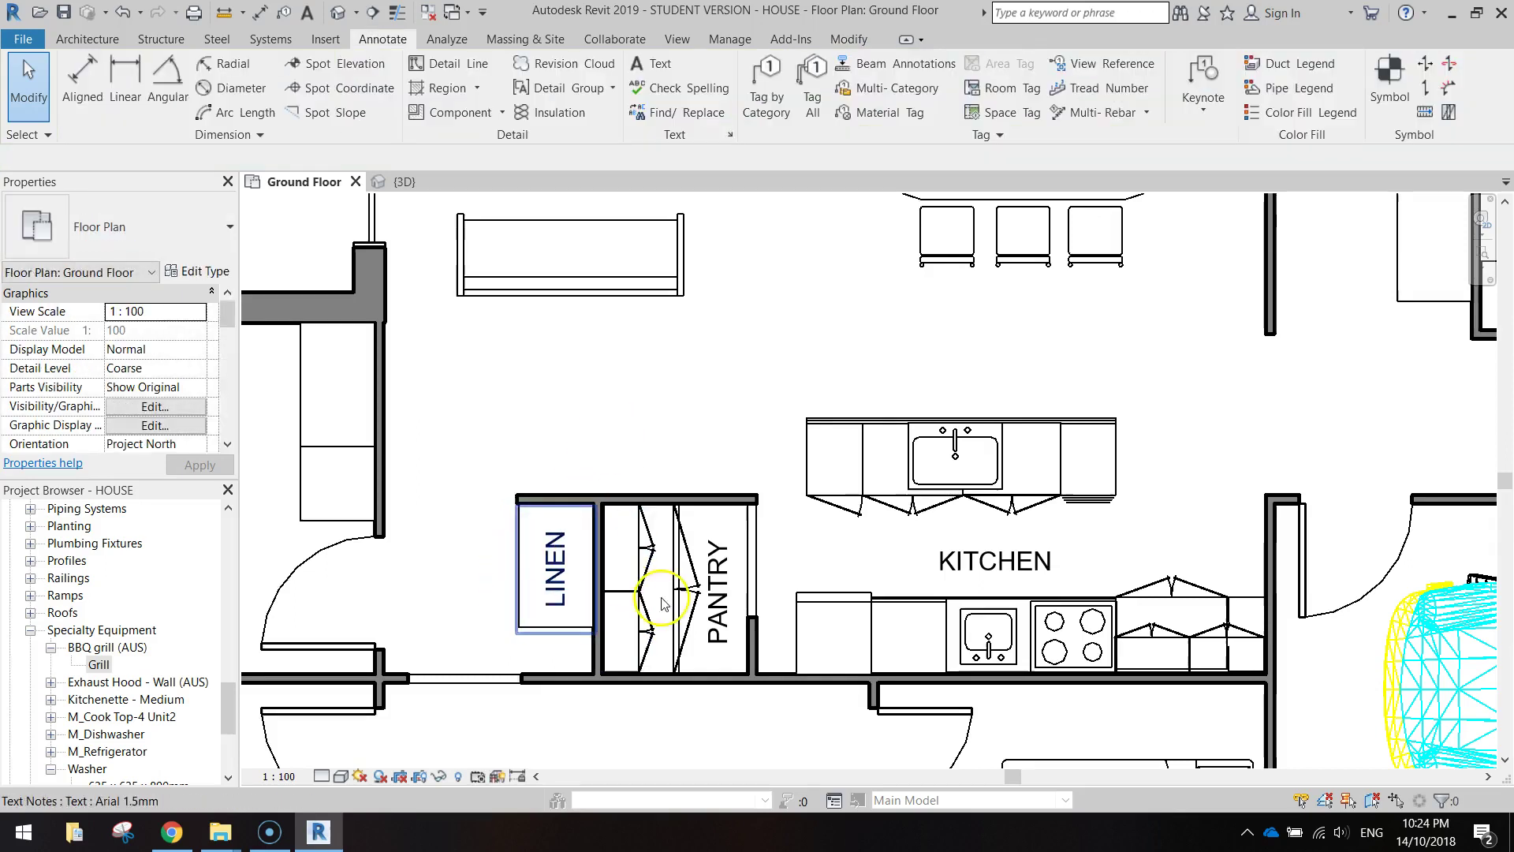
# - Label the upper-left and lower-left bedrooms BED 2 and BED 3
pyautogui.scroll(-2, 720, 395)
pyautogui.moveTo(711, 379); pyautogui.dragTo(735, 385, button='middle')
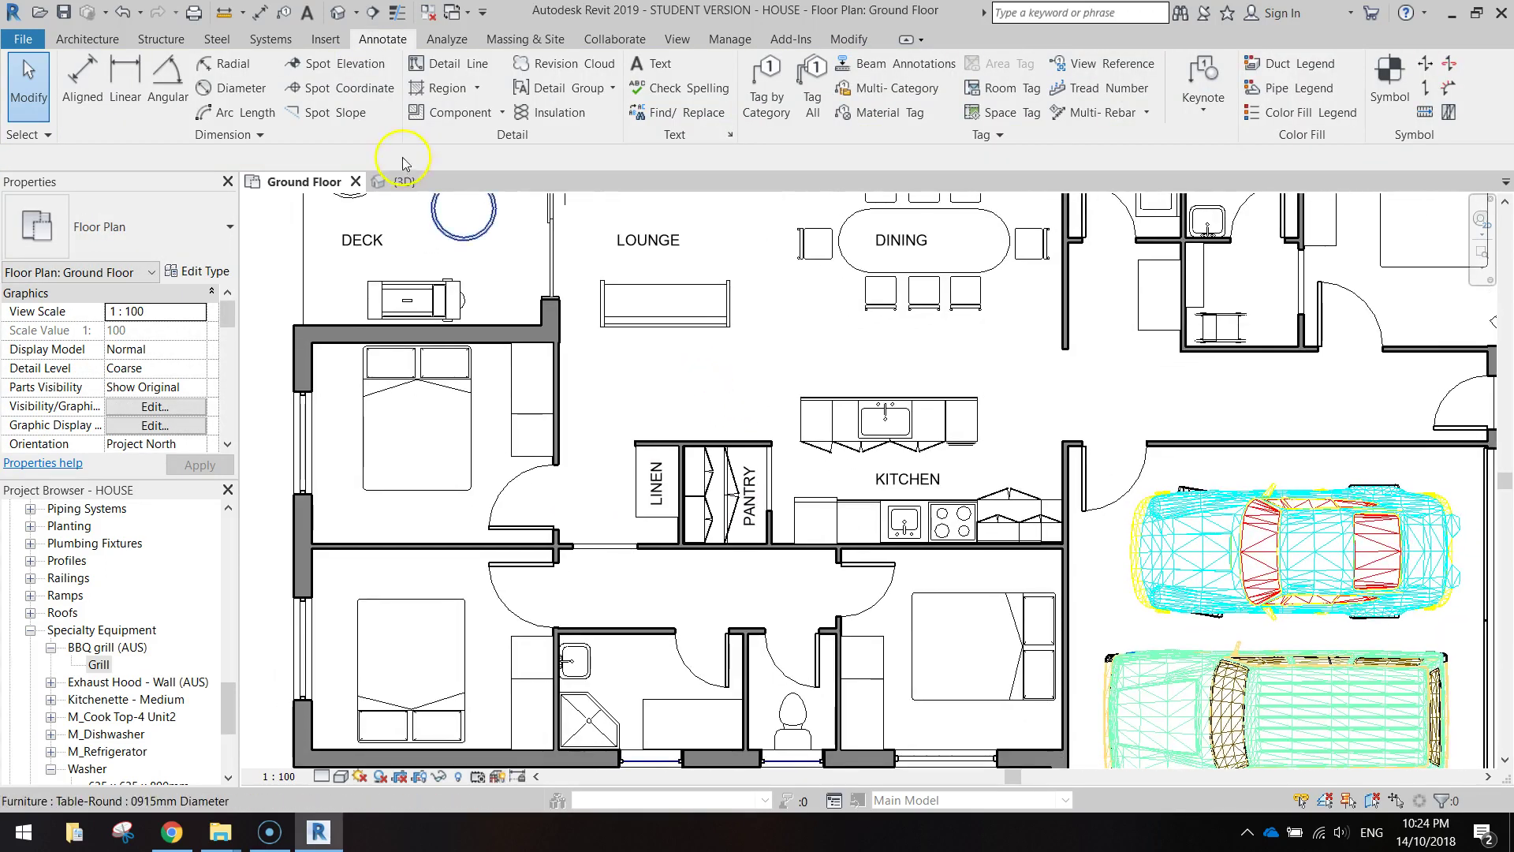
pyautogui.click(655, 63)
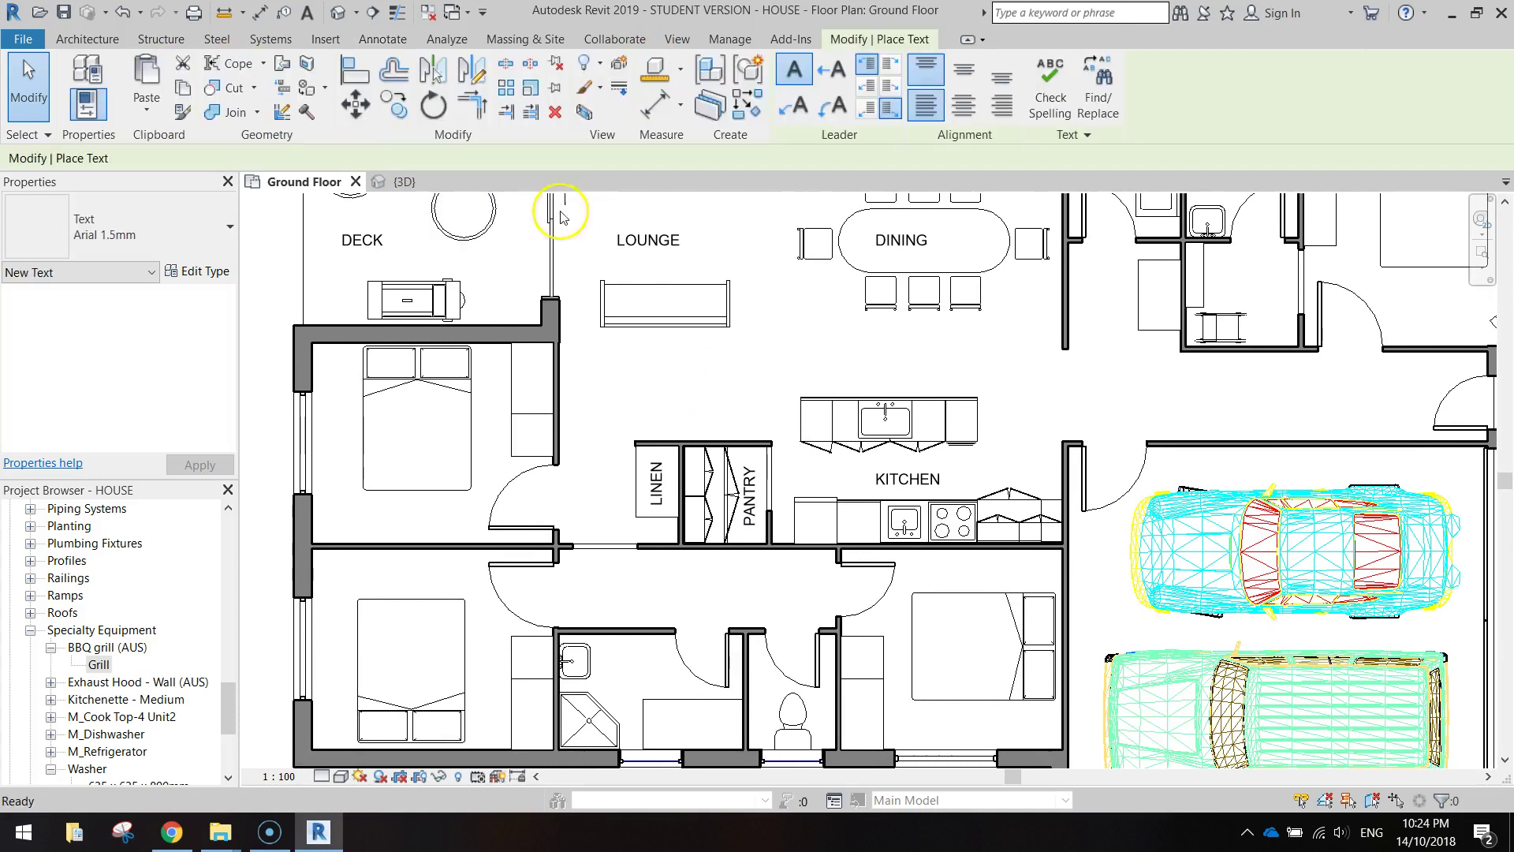
pyautogui.click(388, 440)
pyautogui.write('BED')
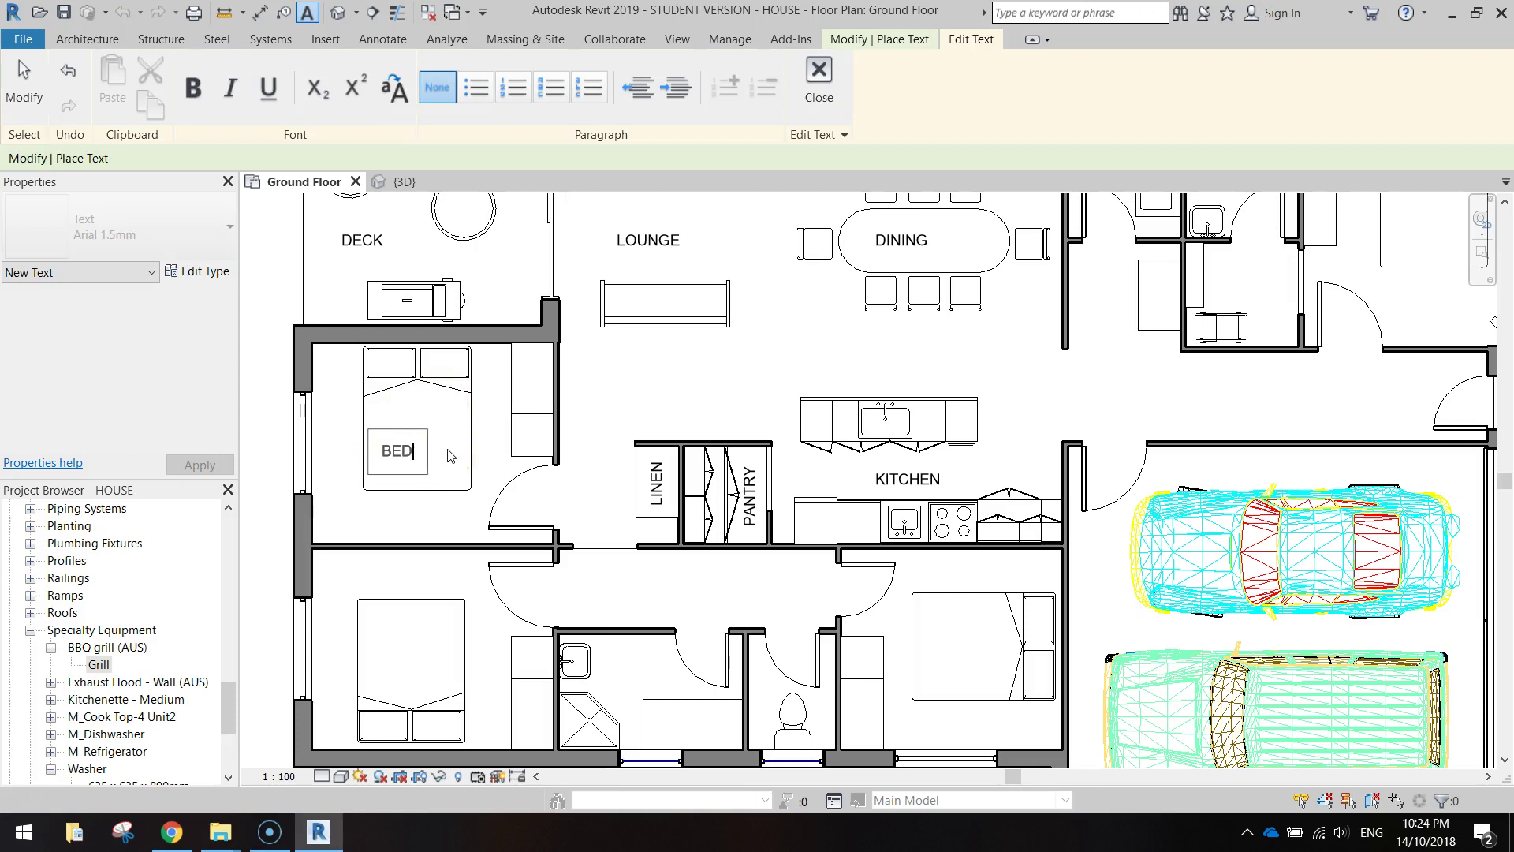
pyautogui.write(' 2')
pyautogui.click(420, 637)
pyautogui.click(385, 648)
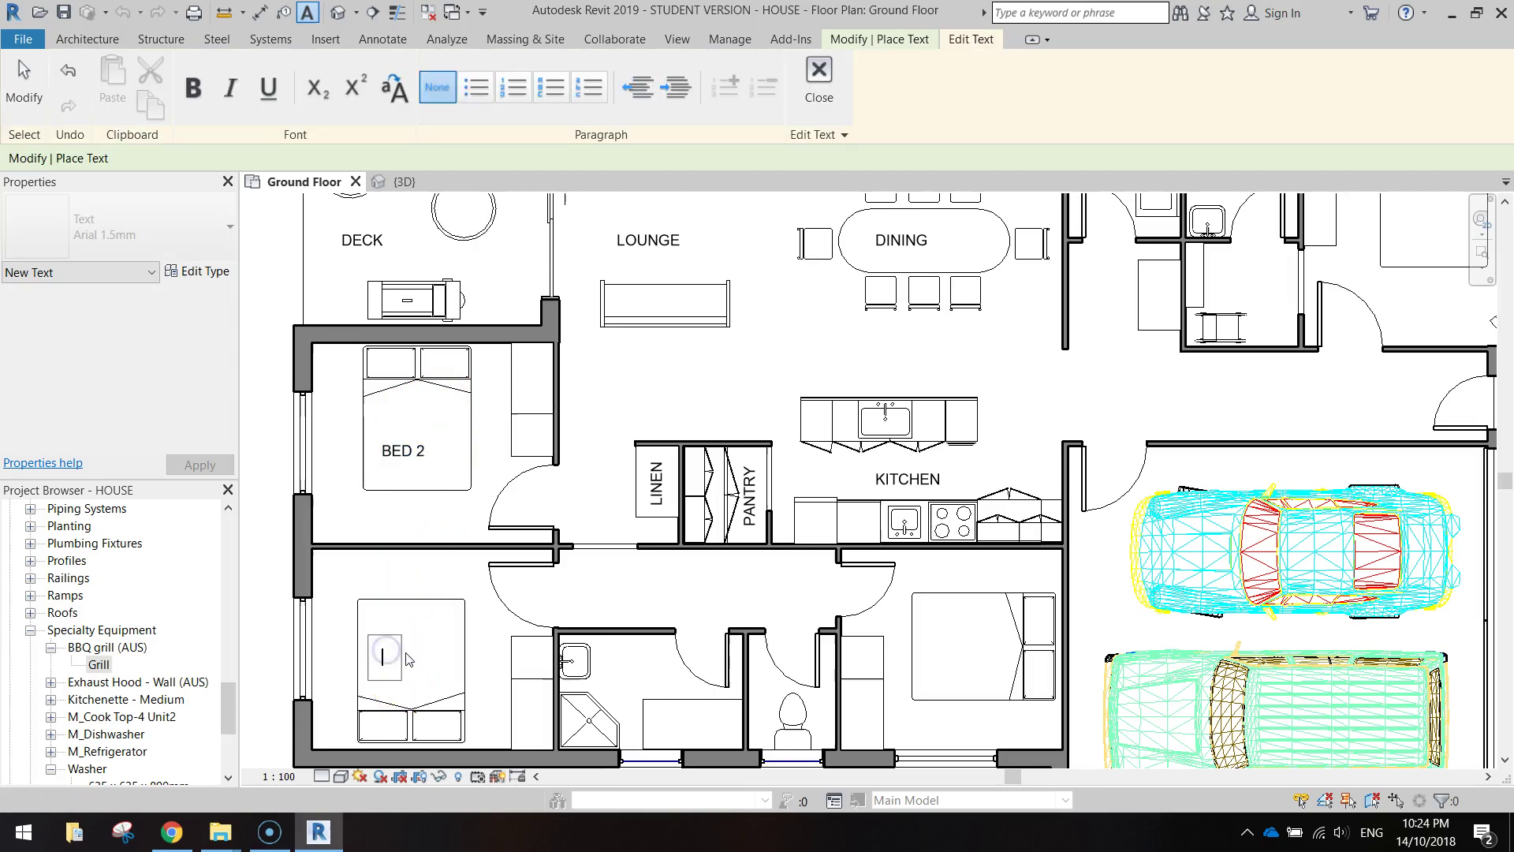
pyautogui.write('BED 3')
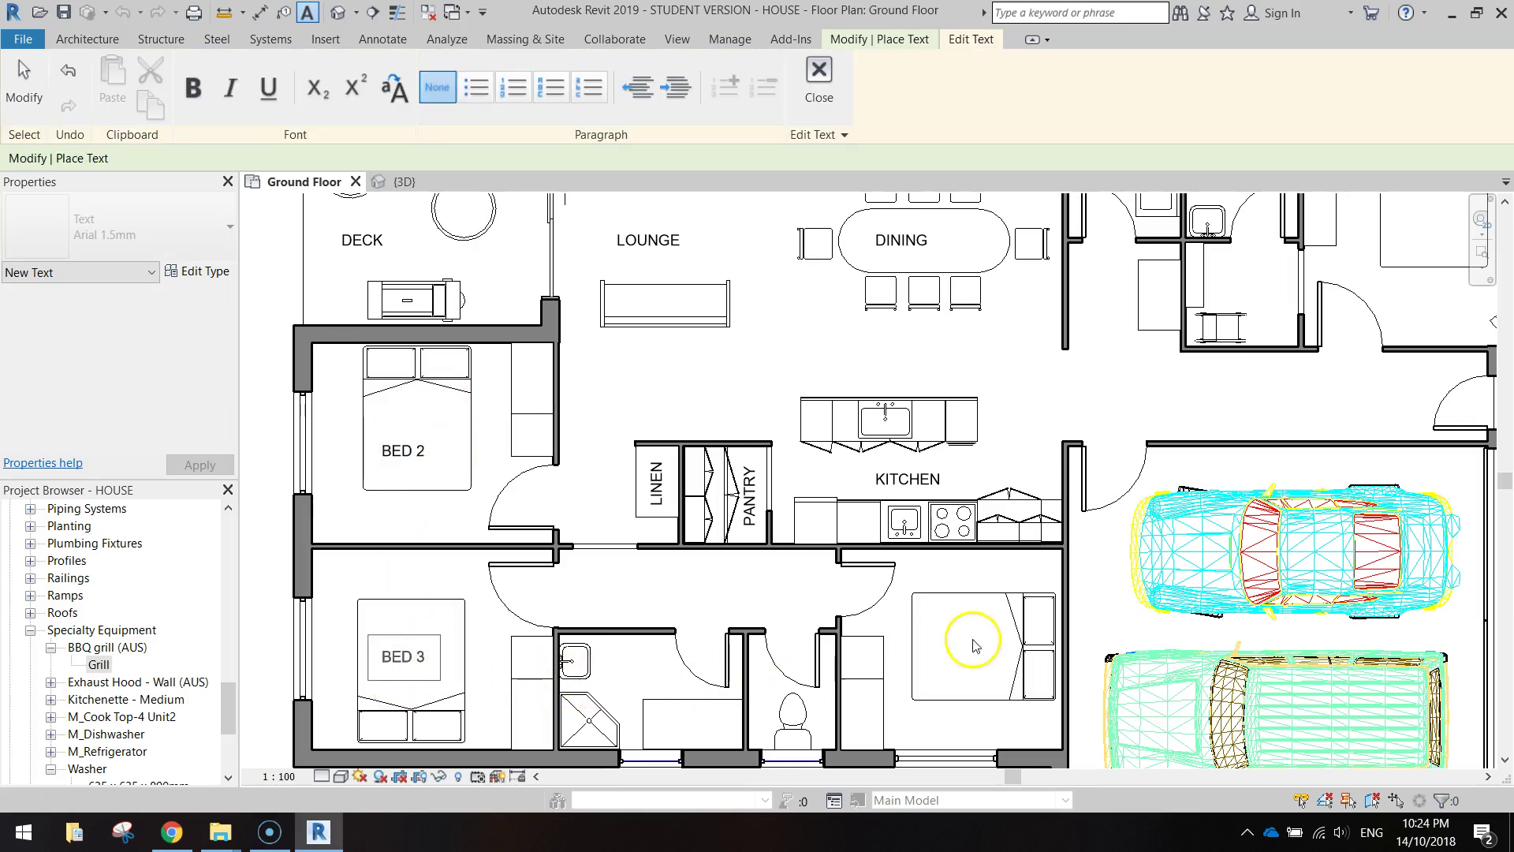
pyautogui.click(956, 643)
# - Label the right-hand bedroom BED 4, the small room WC and the bathroom BATH
pyautogui.click(942, 648)
pyautogui.write('BED 4')
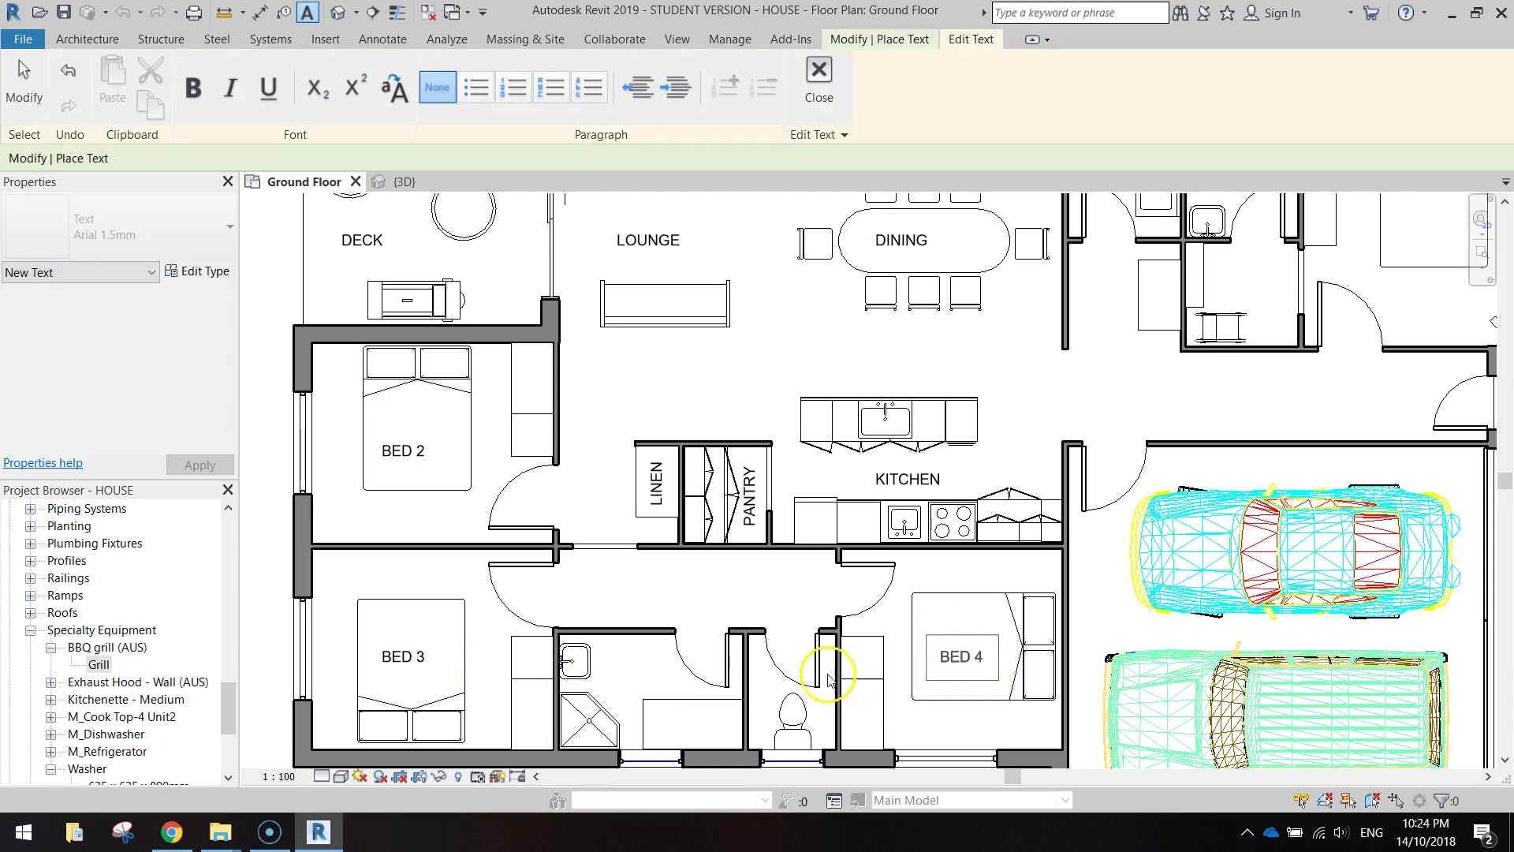
pyautogui.click(806, 676)
pyautogui.click(806, 677)
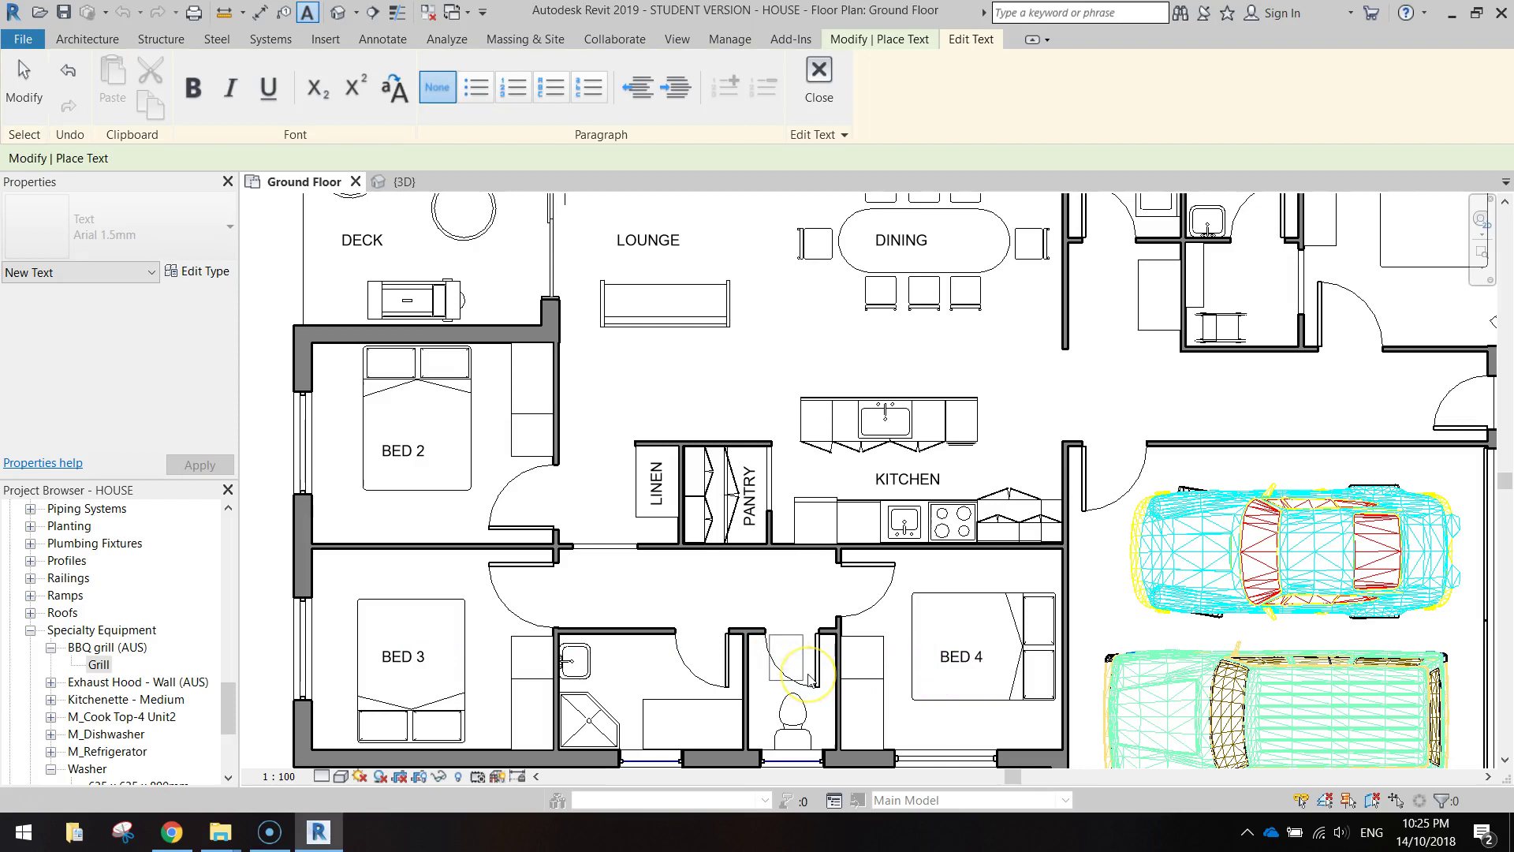
pyautogui.click(623, 665)
pyautogui.click(614, 664)
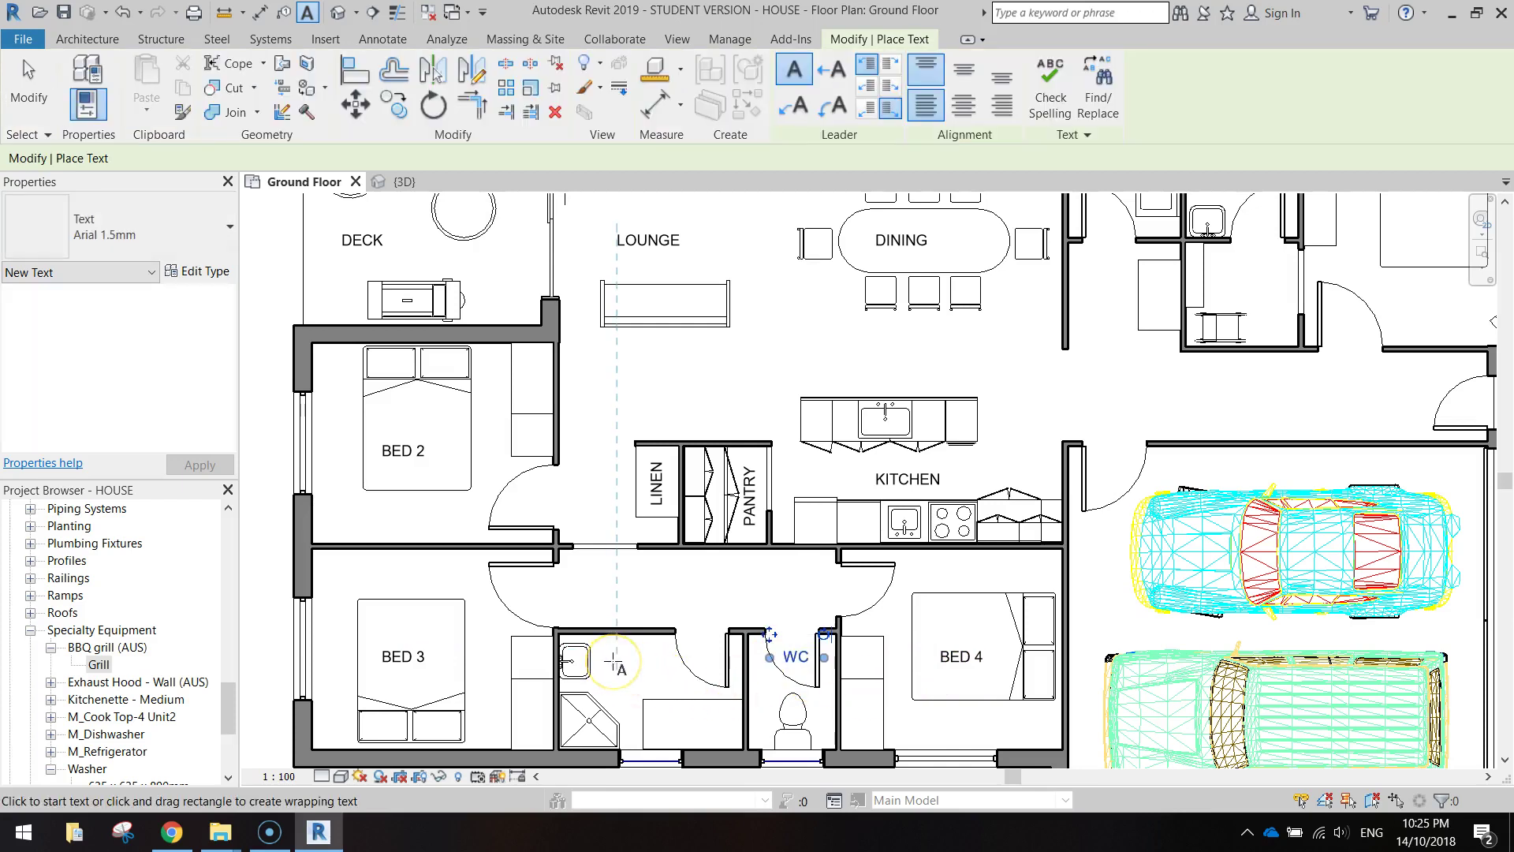
pyautogui.write('BATH')
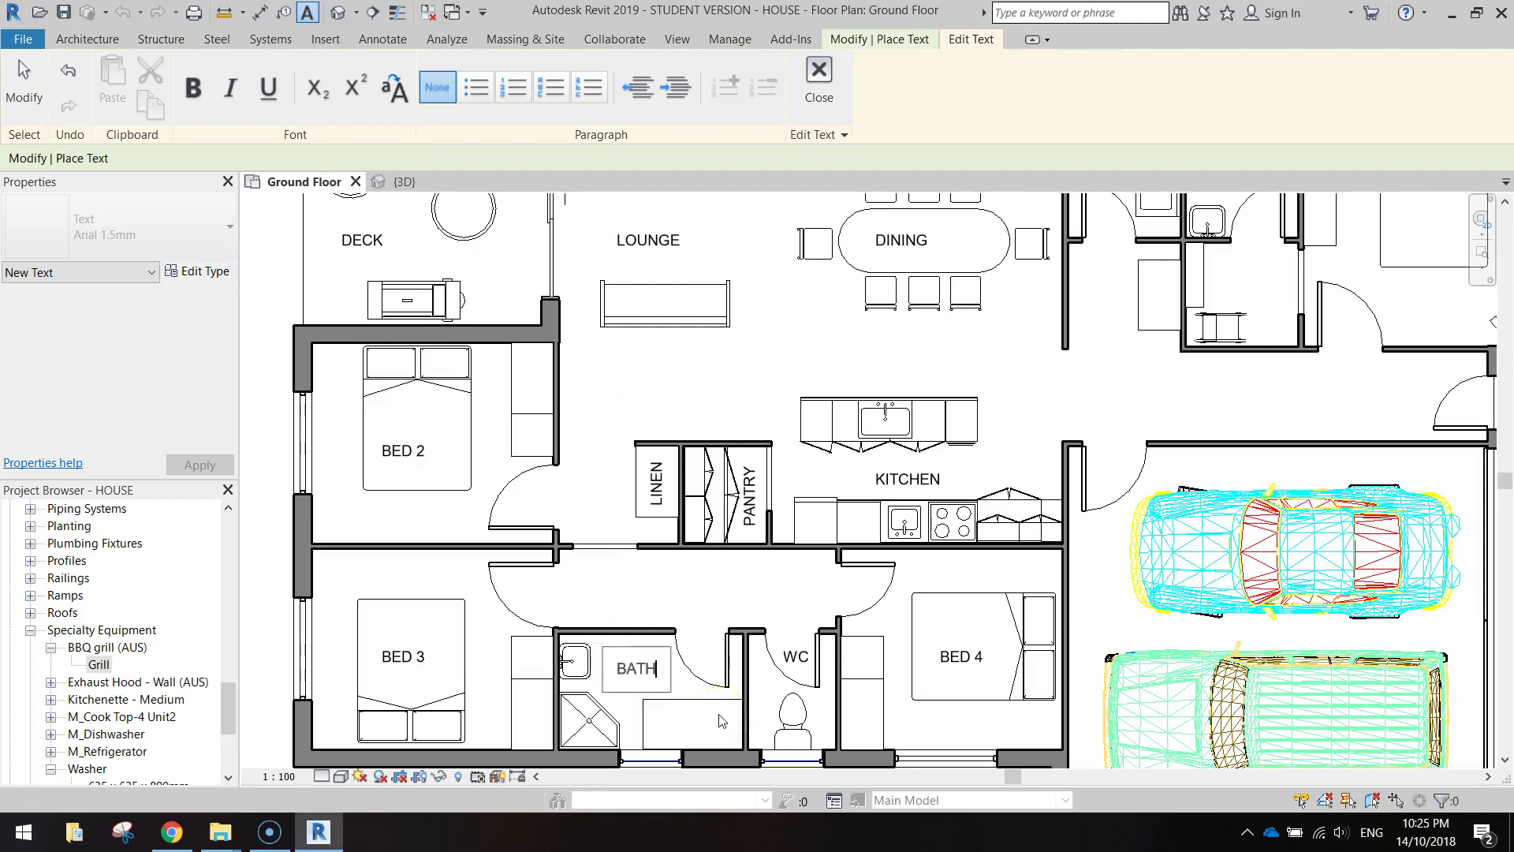
pyautogui.moveTo(721, 720); pyautogui.dragTo(921, 566)
pyautogui.moveTo(931, 565); pyautogui.dragTo(643, 480, button='middle')
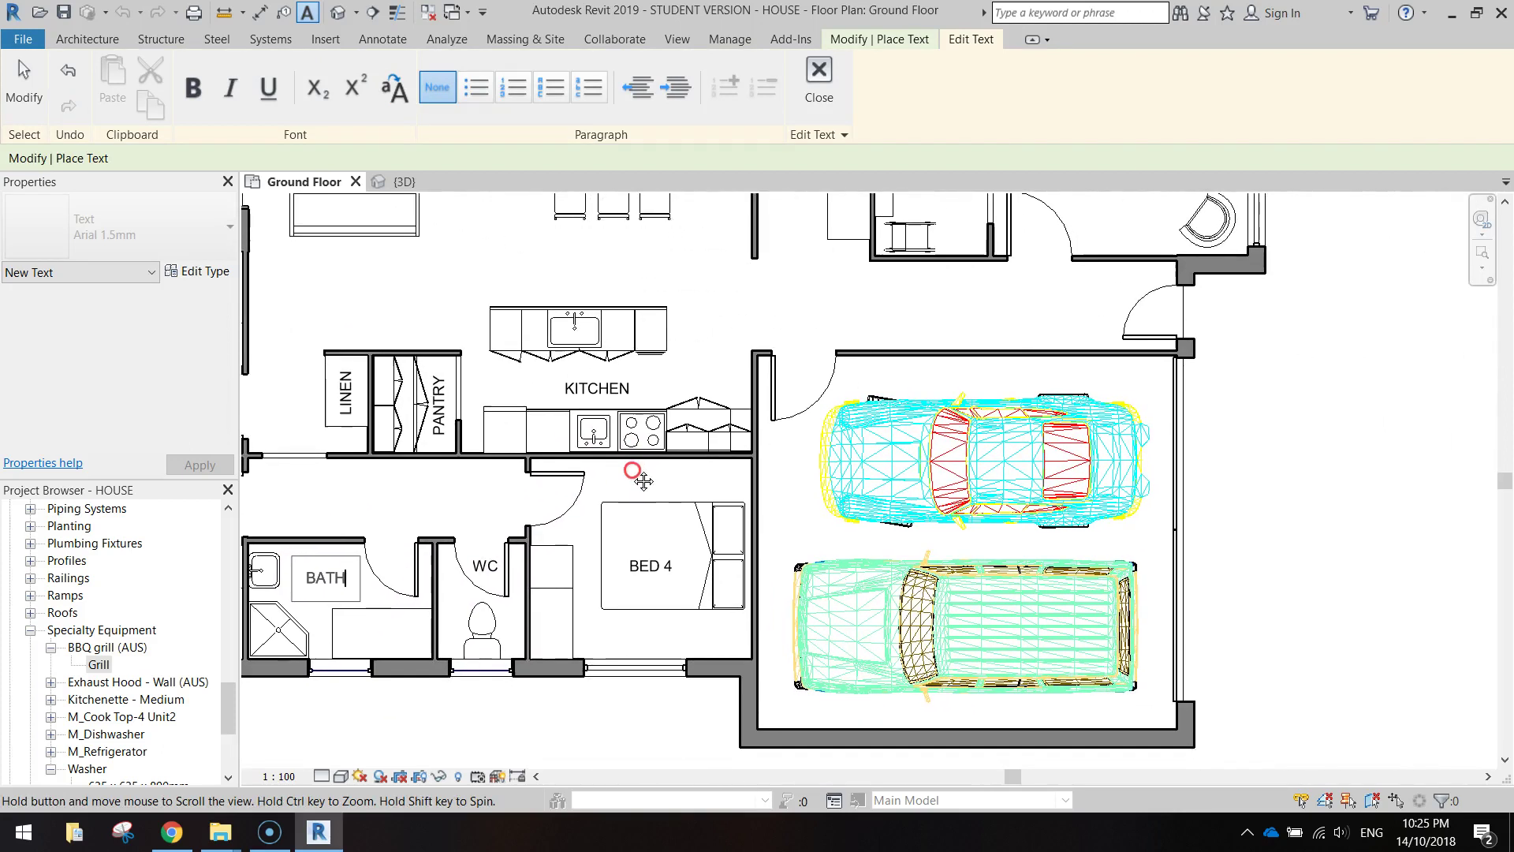
# - Finish BATH, then label the garage DOUBLE GARAGE and the hallway HALLWAY
pyautogui.click(873, 536)
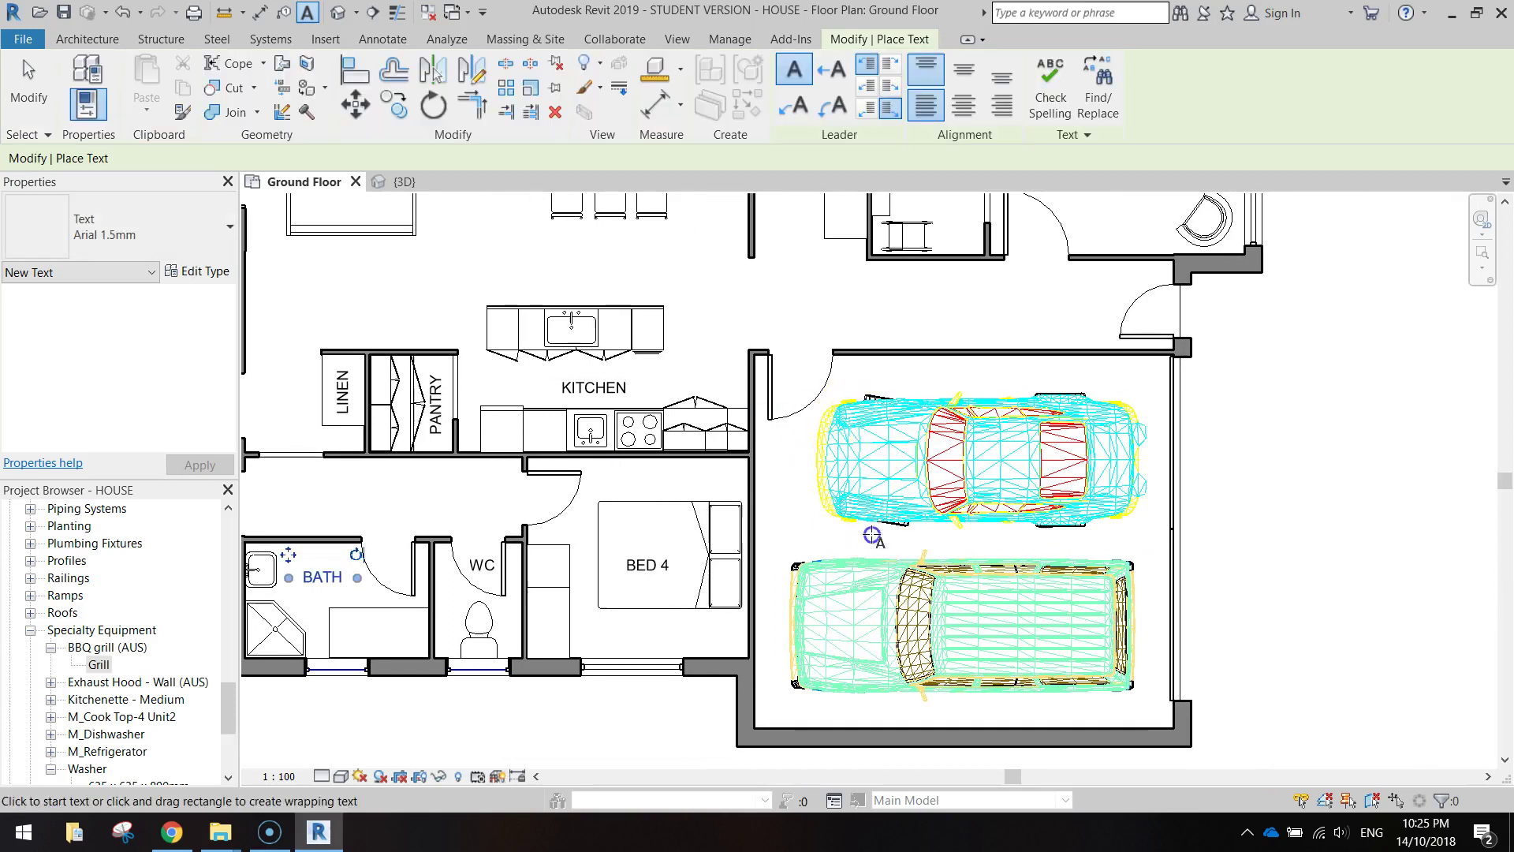
pyautogui.click(874, 536)
pyautogui.write('DOUBLE GARAGE')
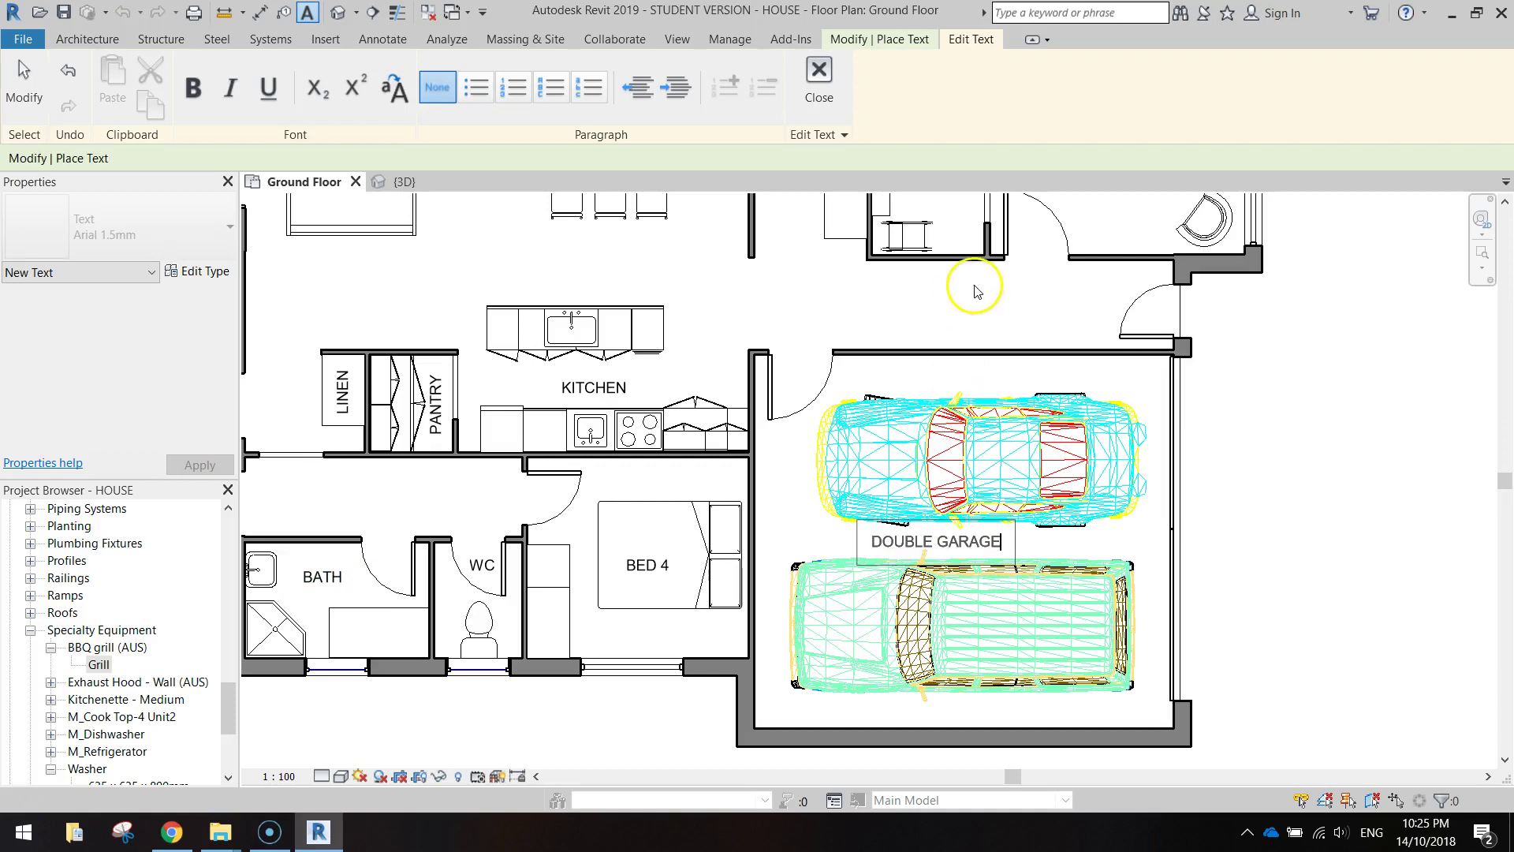
pyautogui.moveTo(973, 284); pyautogui.dragTo(931, 349, button='middle')
pyautogui.click(931, 349)
pyautogui.click(862, 355)
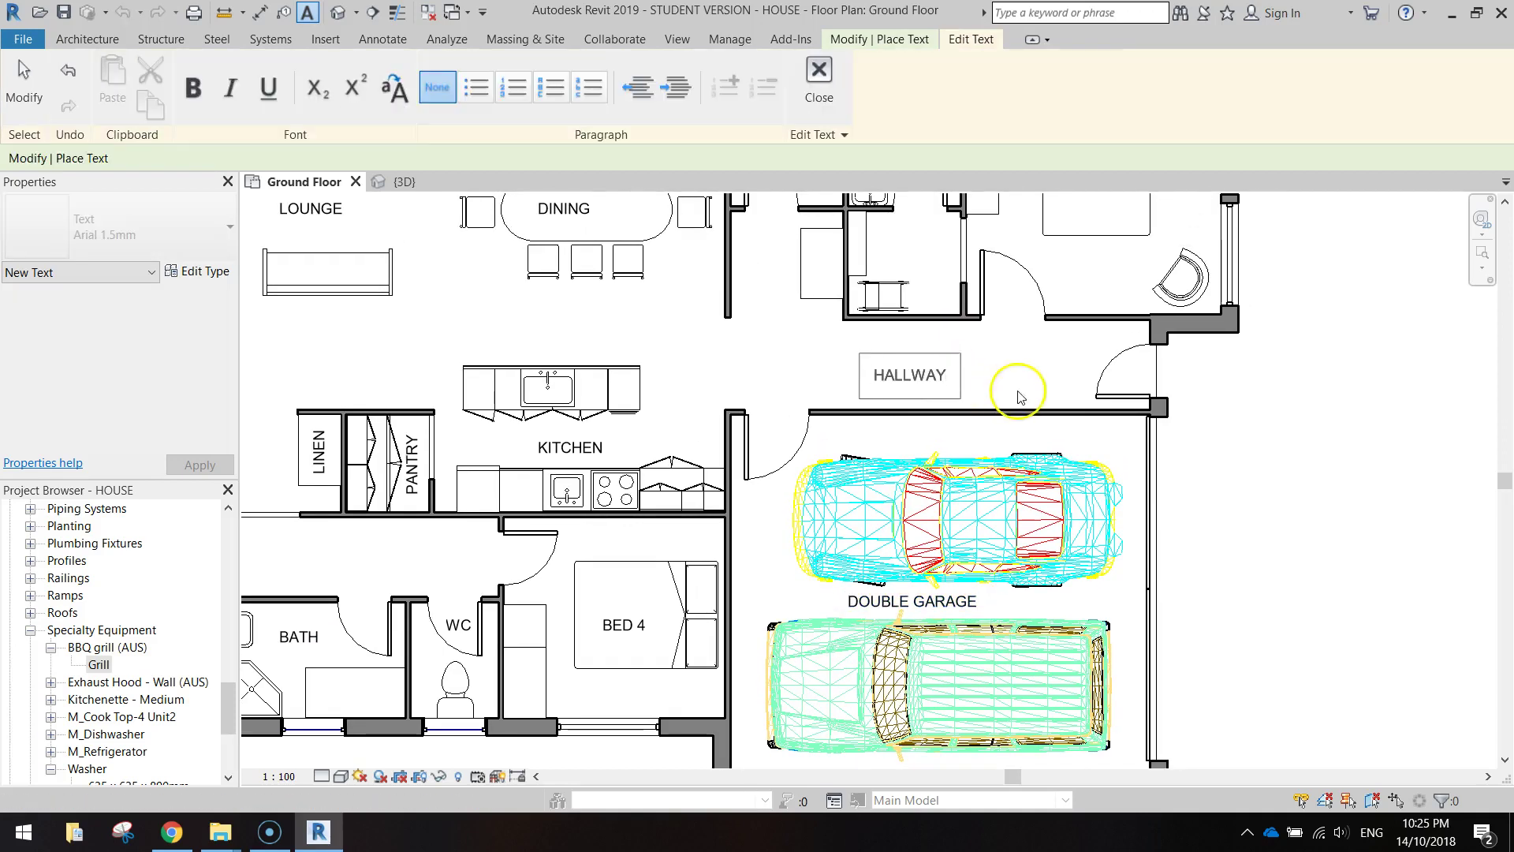
pyautogui.moveTo(1018, 395); pyautogui.dragTo(957, 537, button='middle')
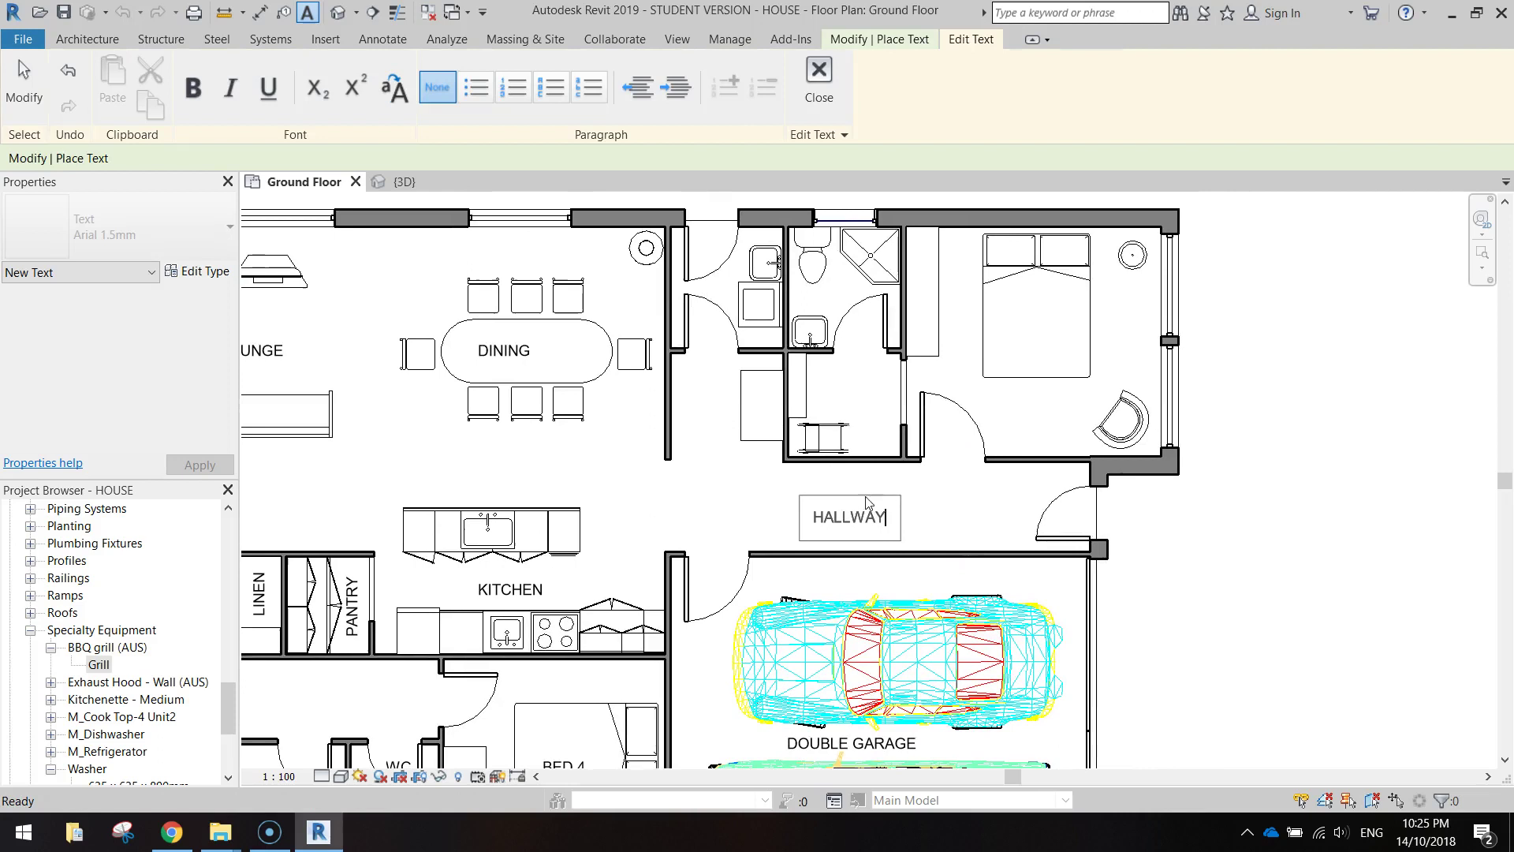
pyautogui.click(694, 386)
# - Add LINEN, WIR and BED 1 labels in the cupboard, walk-in robe and main bedroom
pyautogui.click(696, 394)
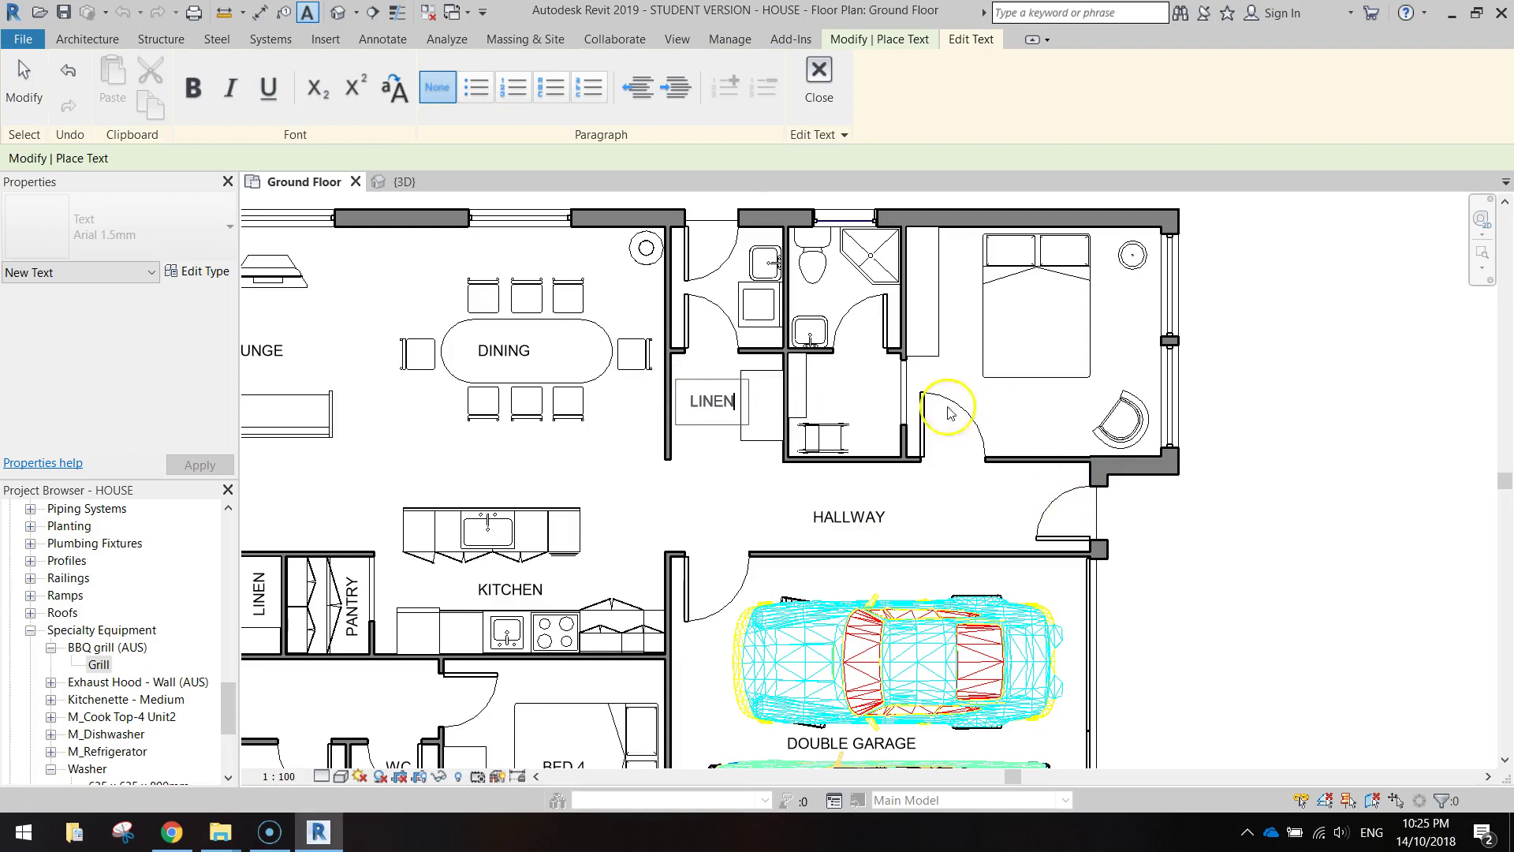
pyautogui.click(824, 384)
pyautogui.click(824, 384)
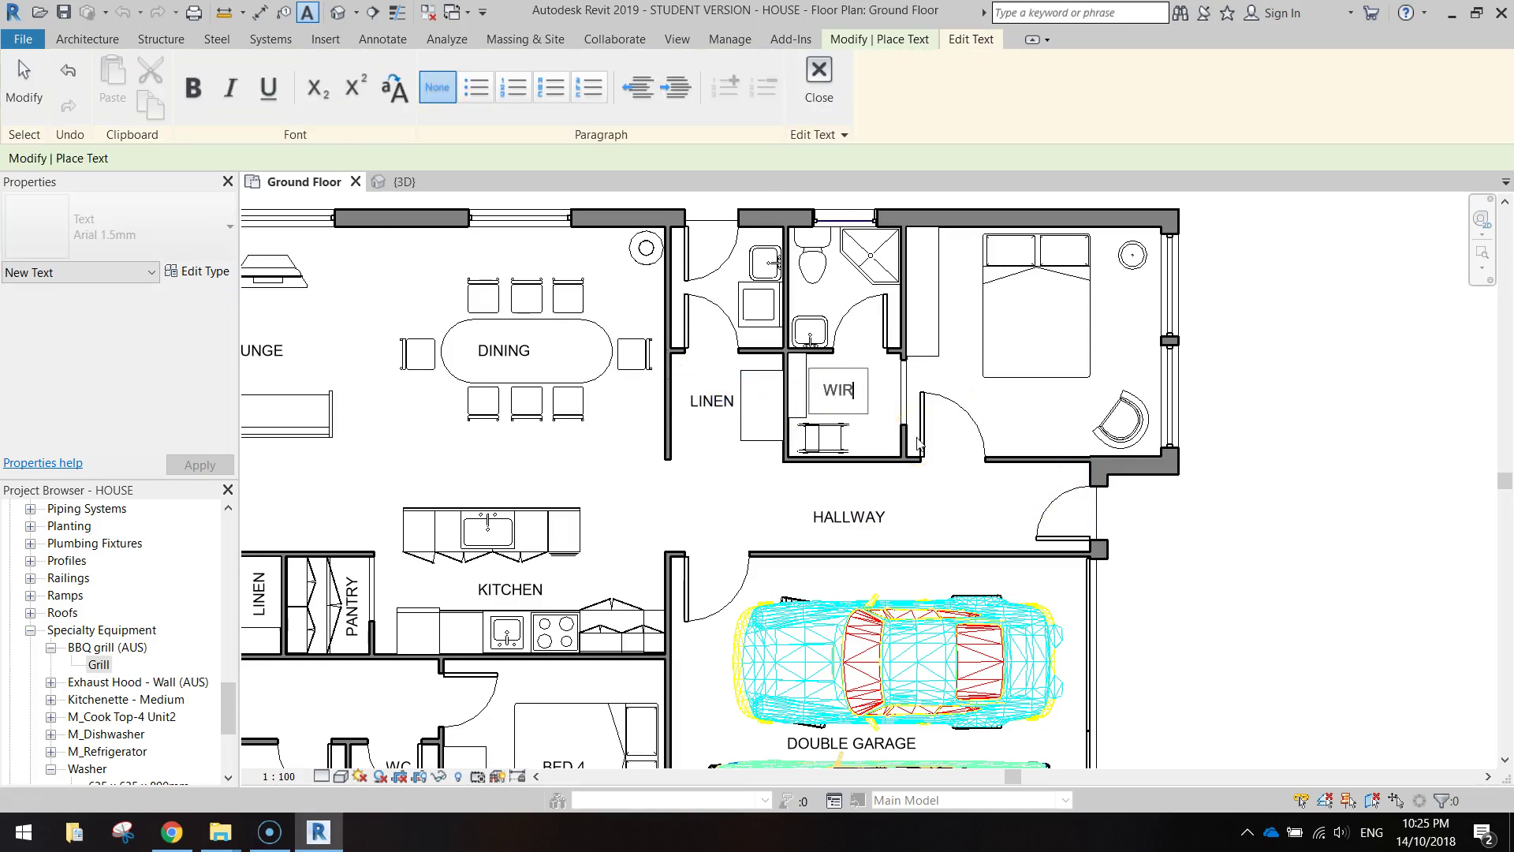
pyautogui.write('WIR')
pyautogui.click(1023, 315)
pyautogui.click(1023, 320)
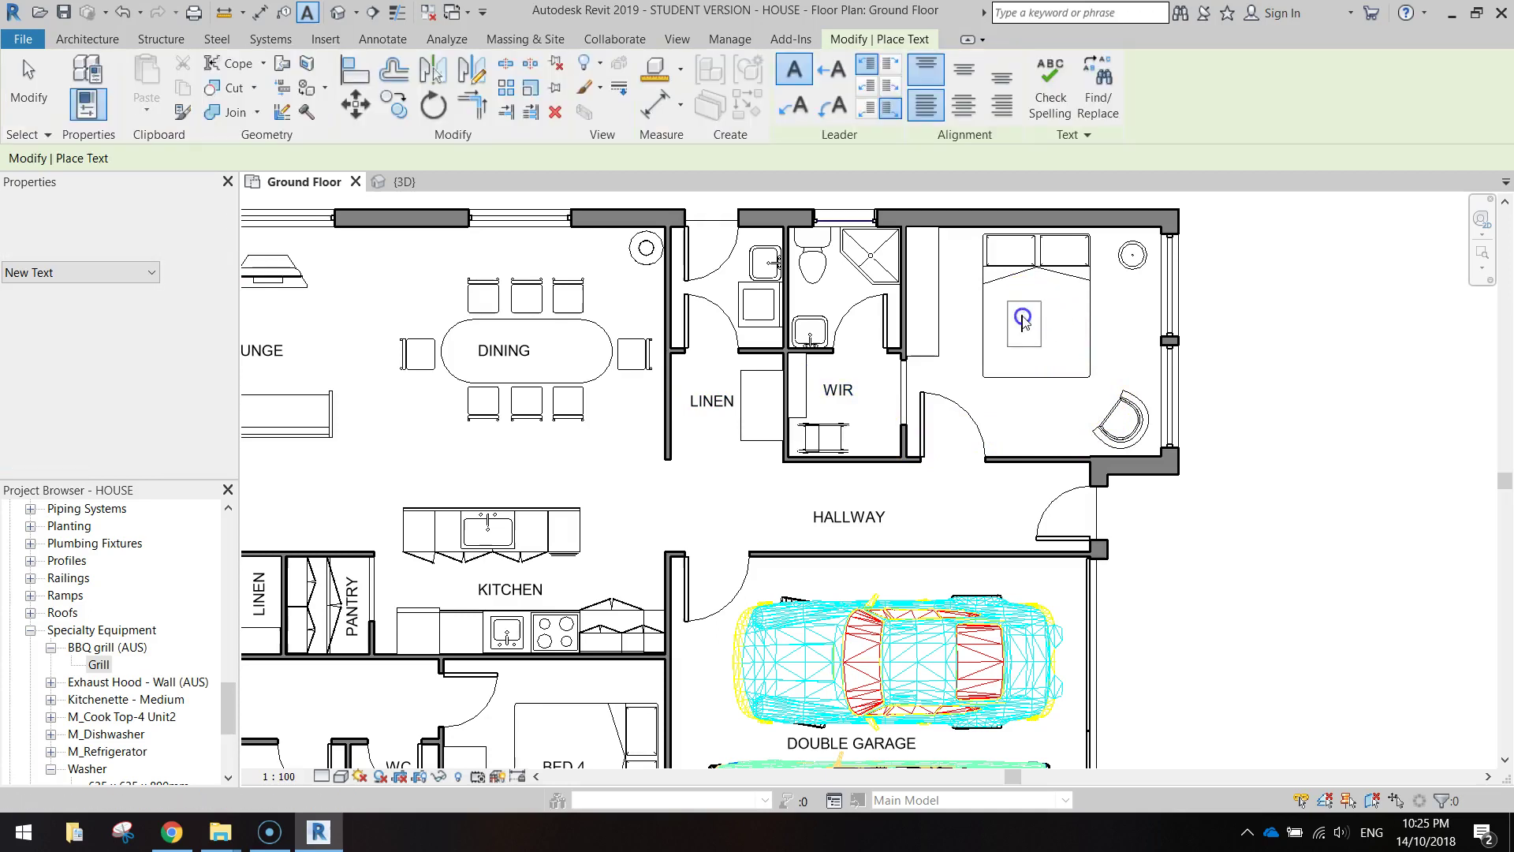
pyautogui.write('B')
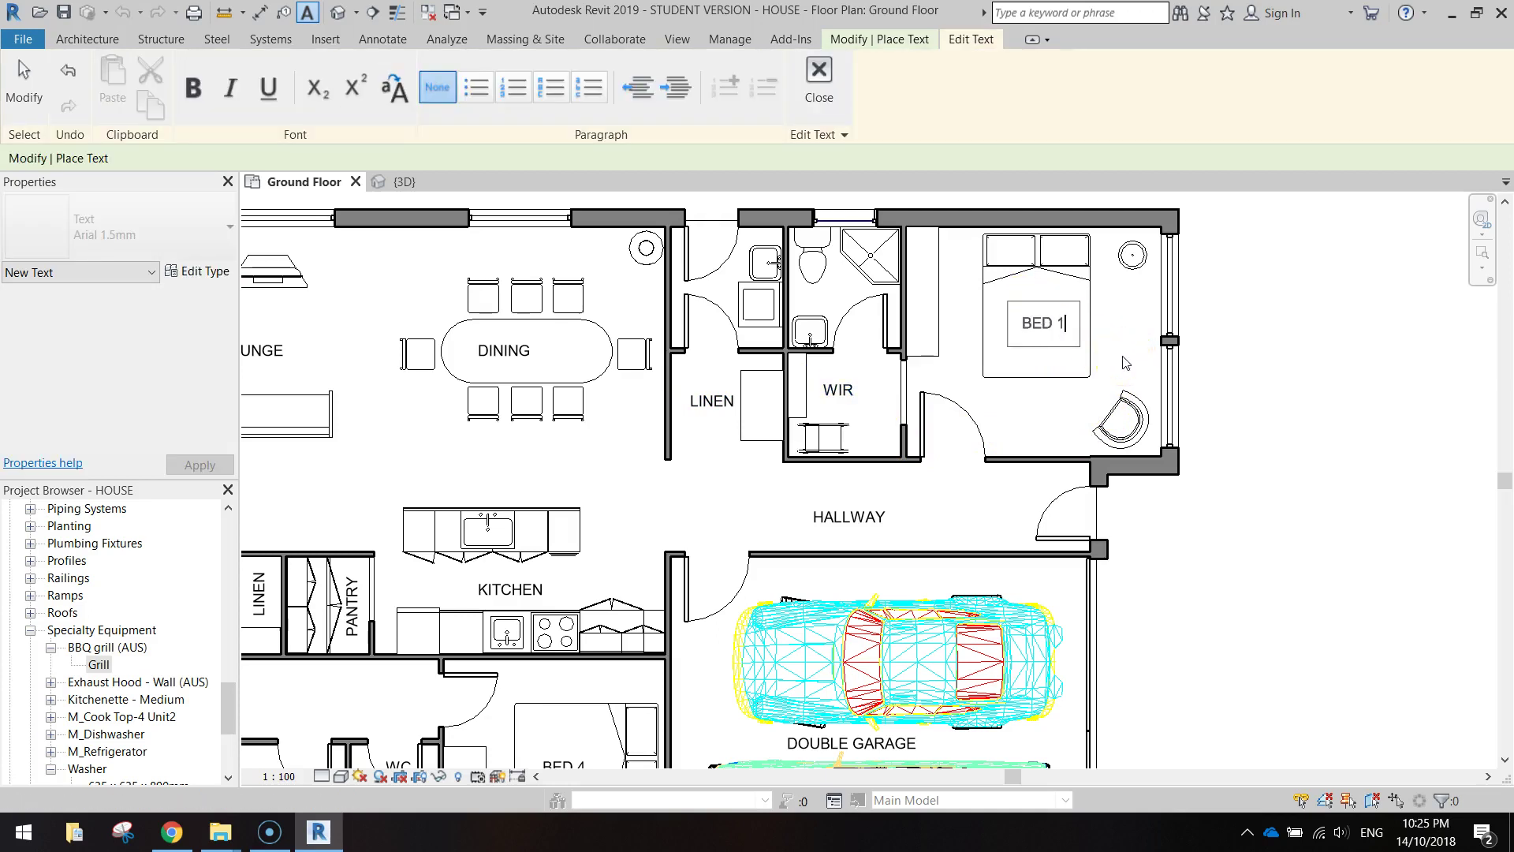
pyautogui.write('ED 1')
pyautogui.click(810, 290)
# - Add ENS in the ensuite and LDRY in the laundry, then stop placing text
pyautogui.click(907, 322)
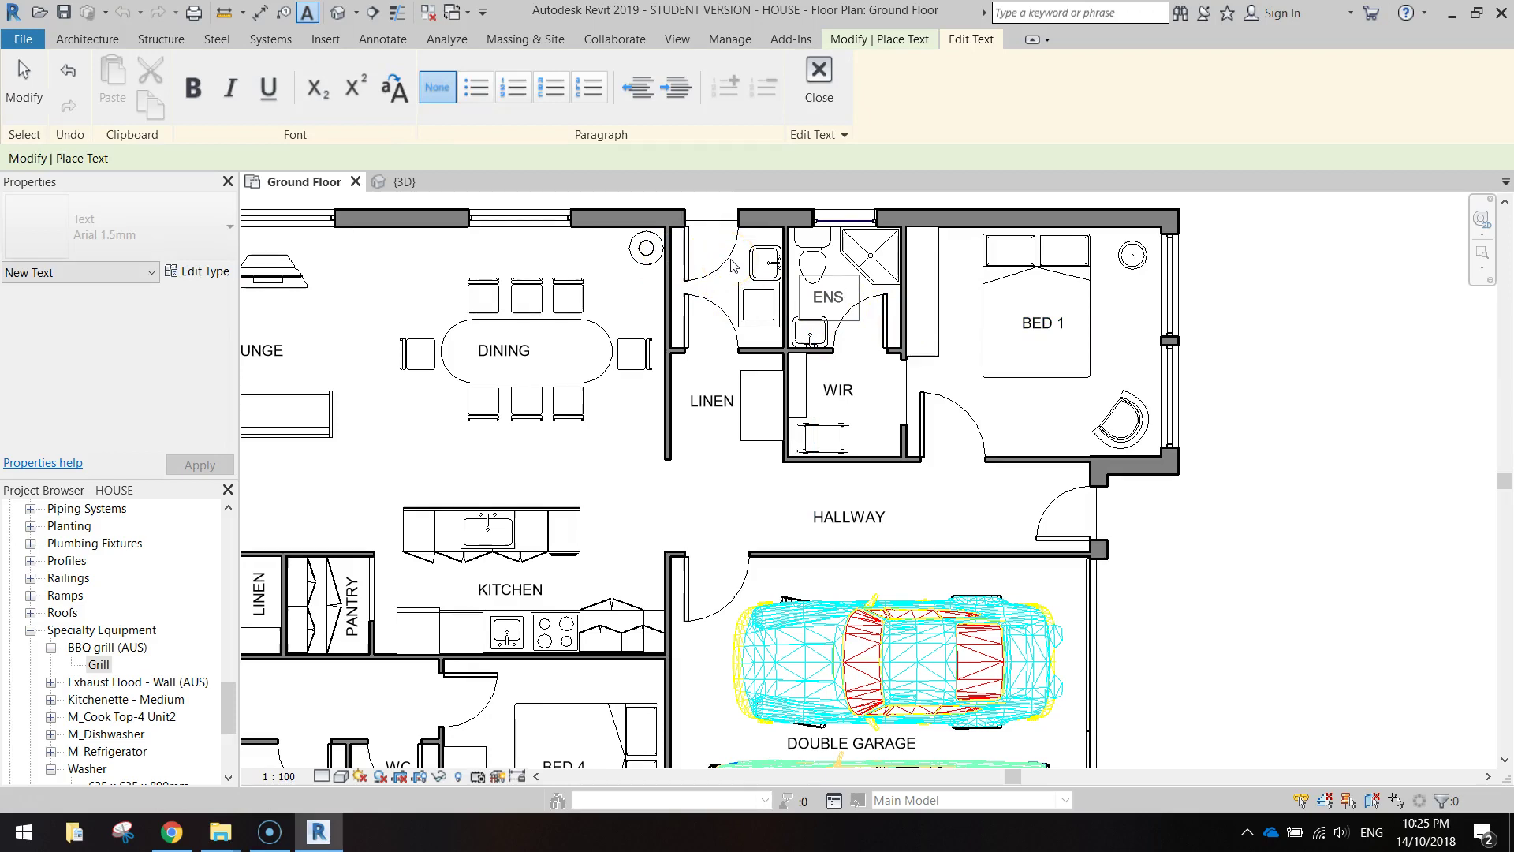
pyautogui.scroll(3, 727, 260)
pyautogui.click(685, 237)
pyautogui.moveTo(653, 207); pyautogui.dragTo(710, 286)
pyautogui.write('LDRY')
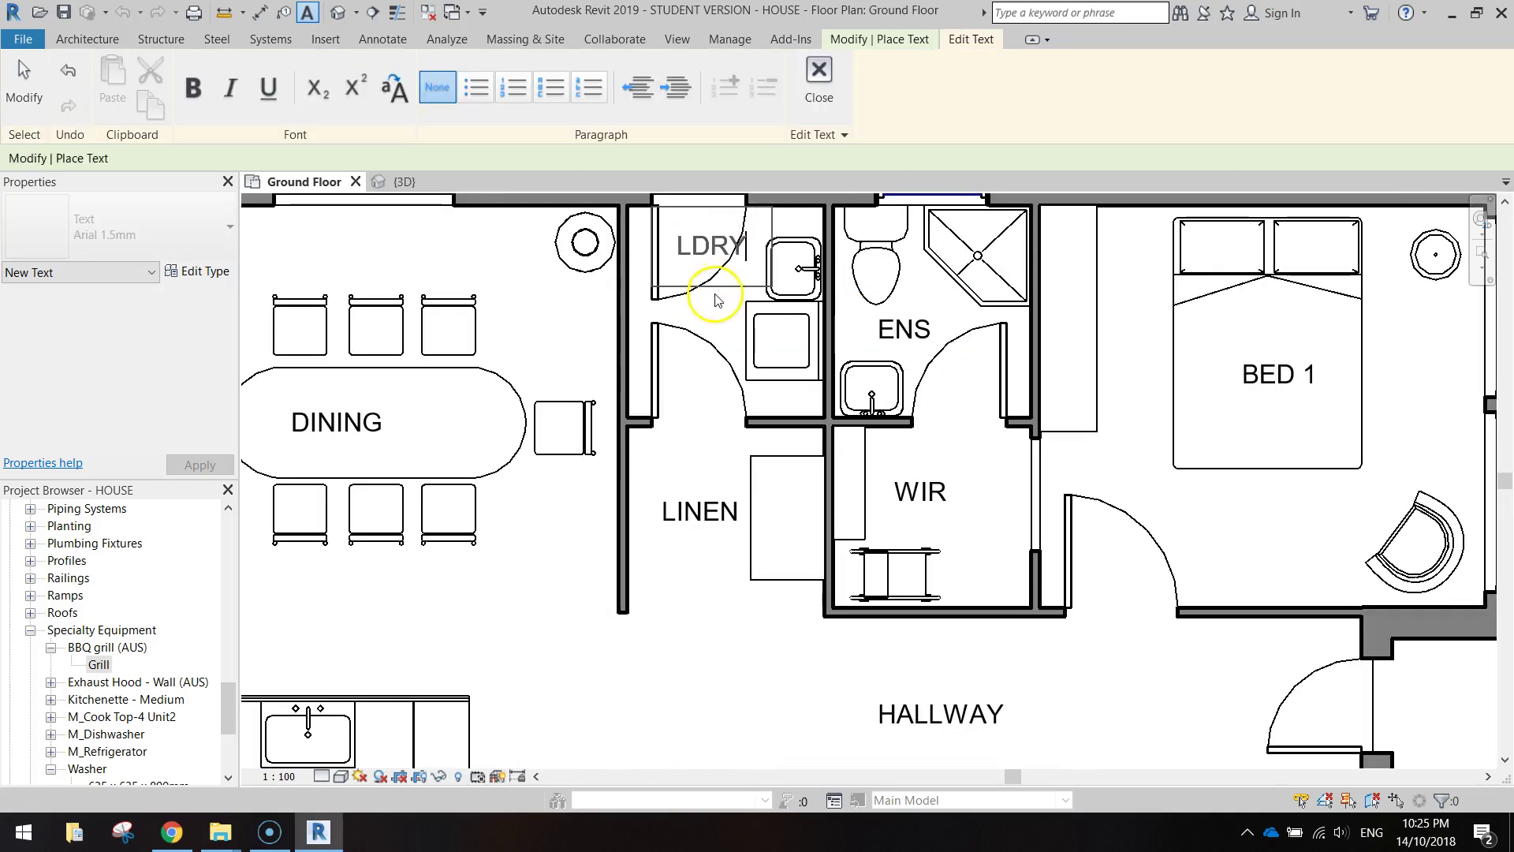
pyautogui.click(23, 83)
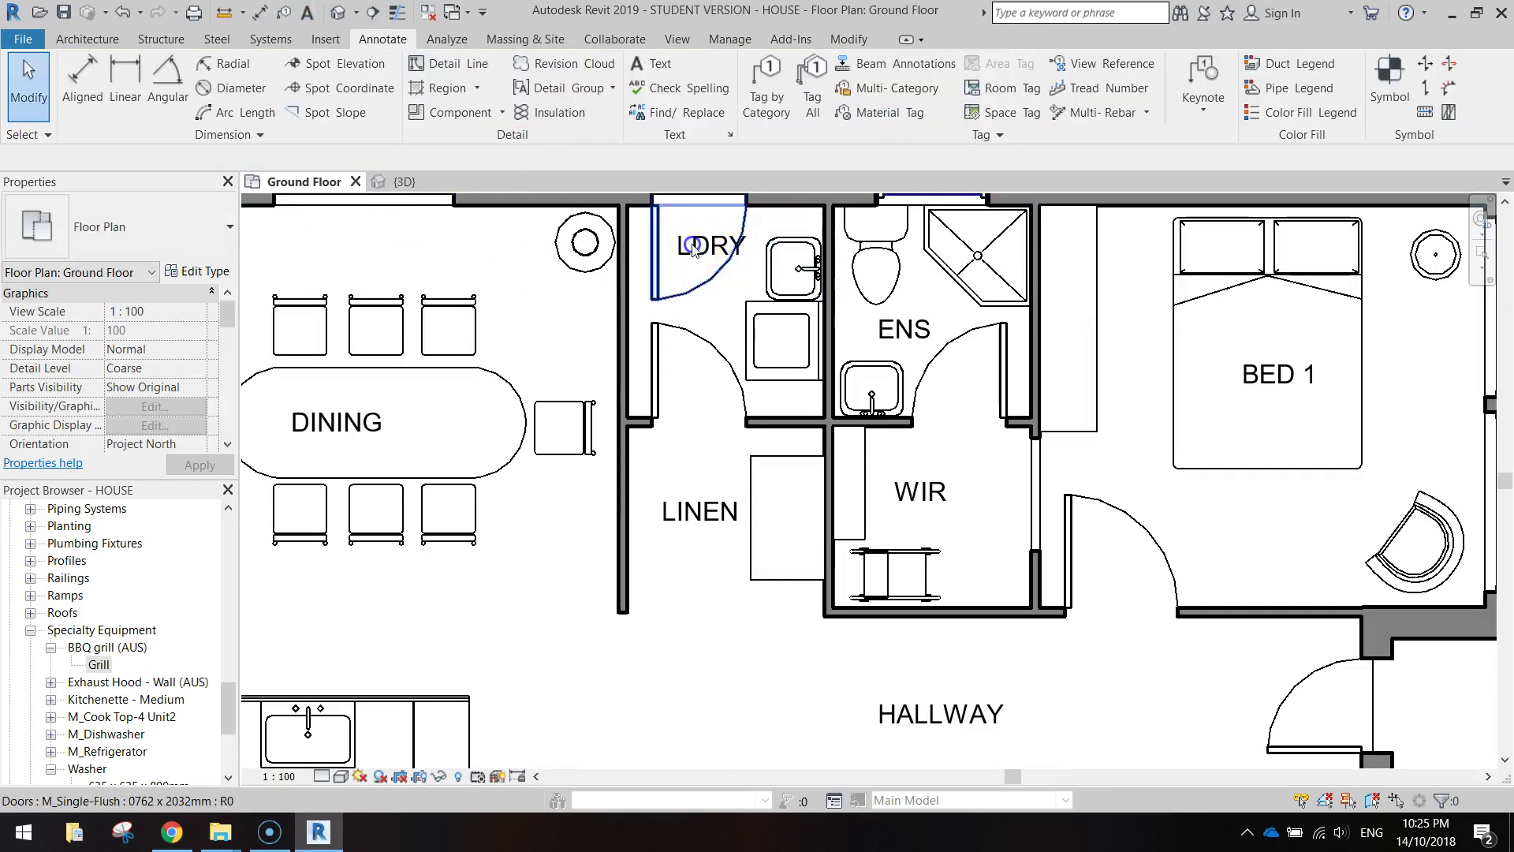
# - Move the LDRY label clear of the door and zoom out to the whole house
pyautogui.click(693, 246)
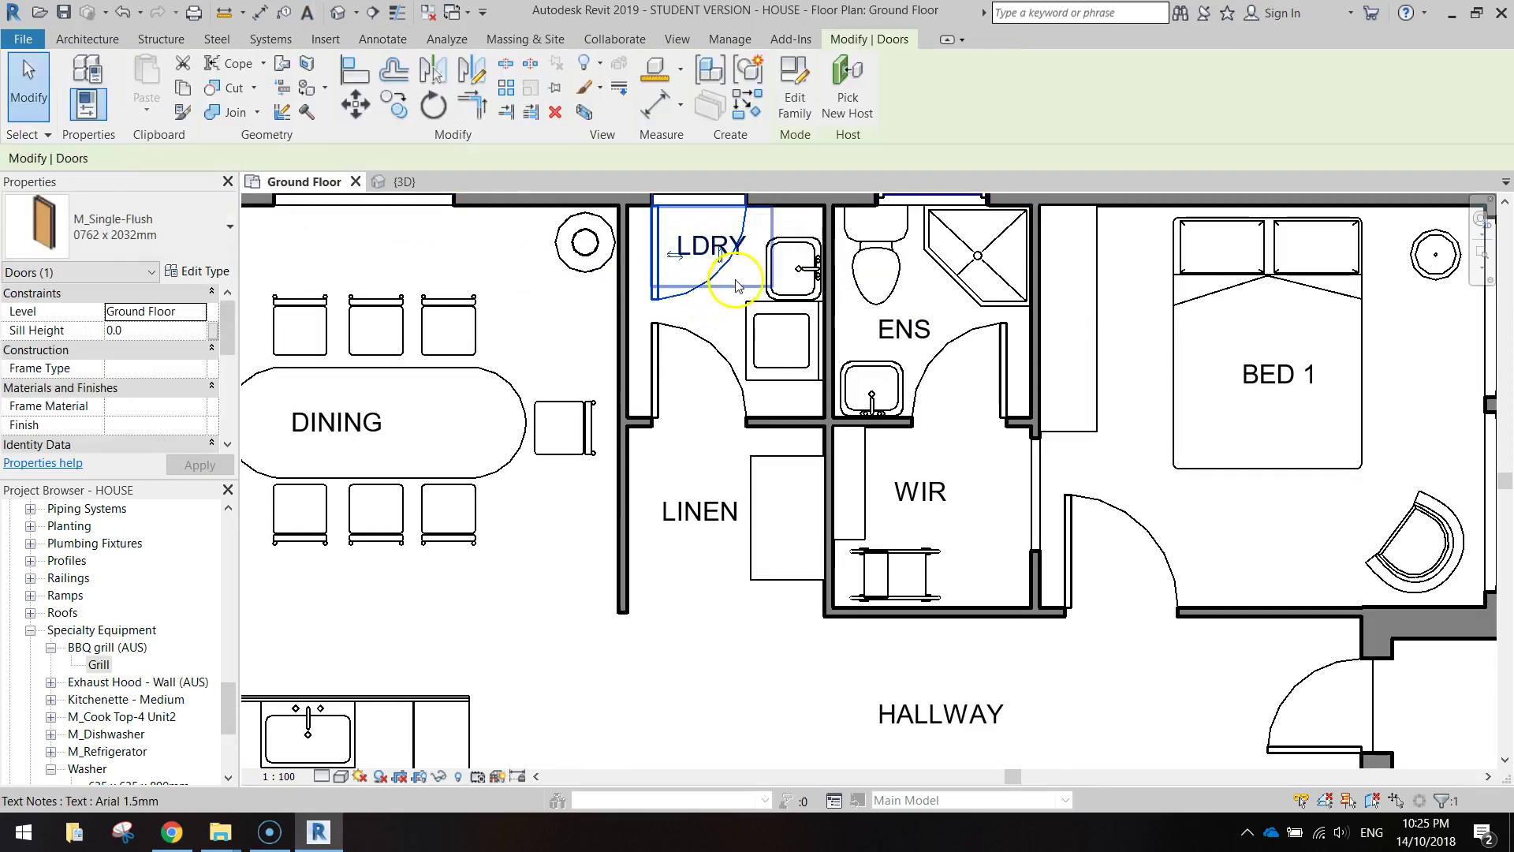
pyautogui.click(698, 248)
pyautogui.moveTo(653, 210); pyautogui.dragTo(641, 211)
pyautogui.click(781, 704)
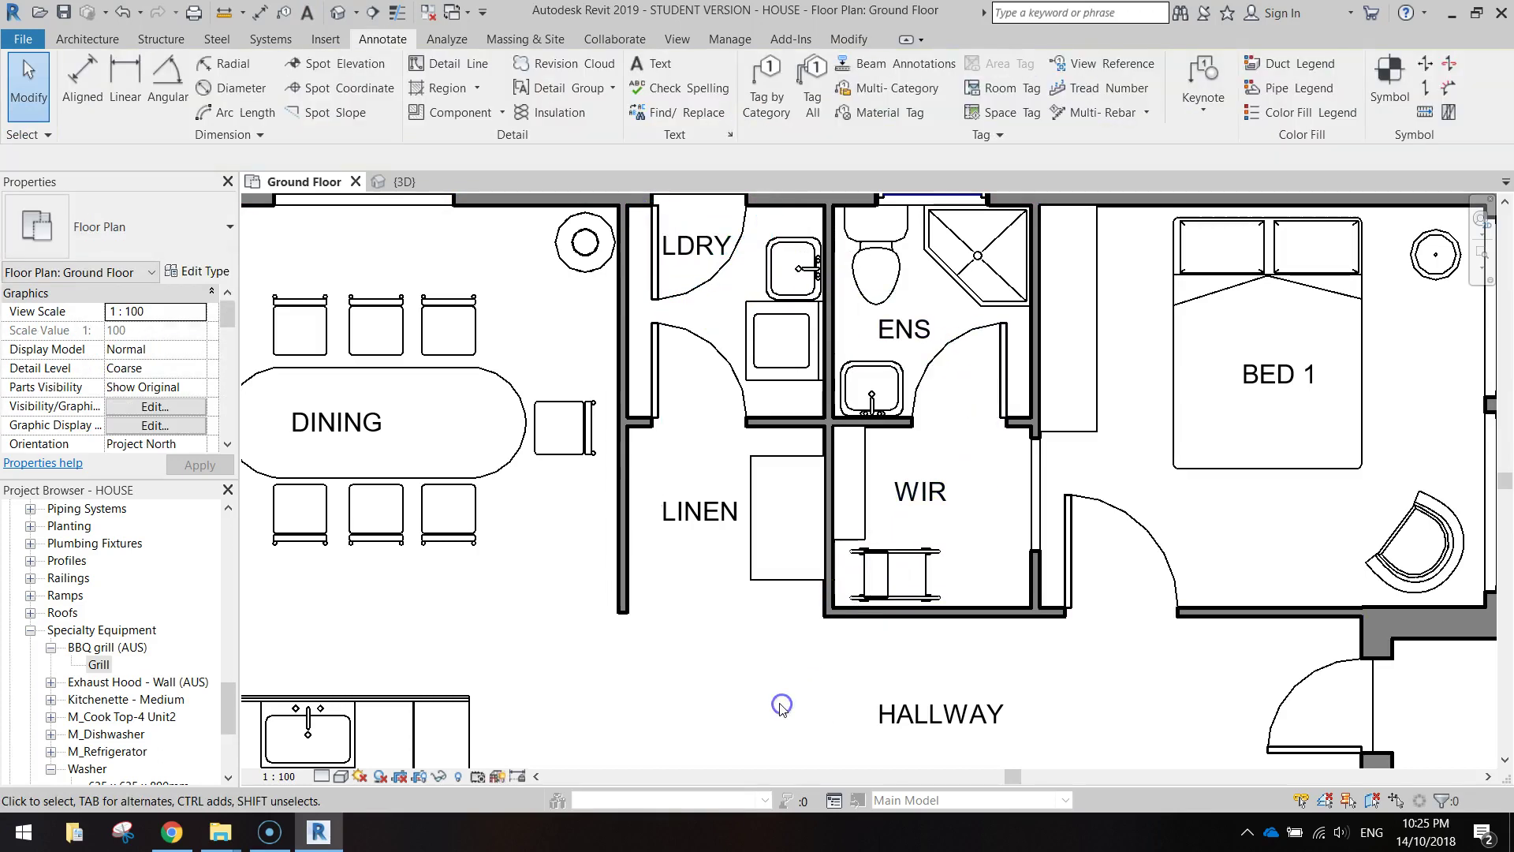
pyautogui.scroll(-2, 802, 699)
pyautogui.moveTo(812, 694); pyautogui.dragTo(1037, 389, button='middle')
pyautogui.scroll(-2, 1004, 395)
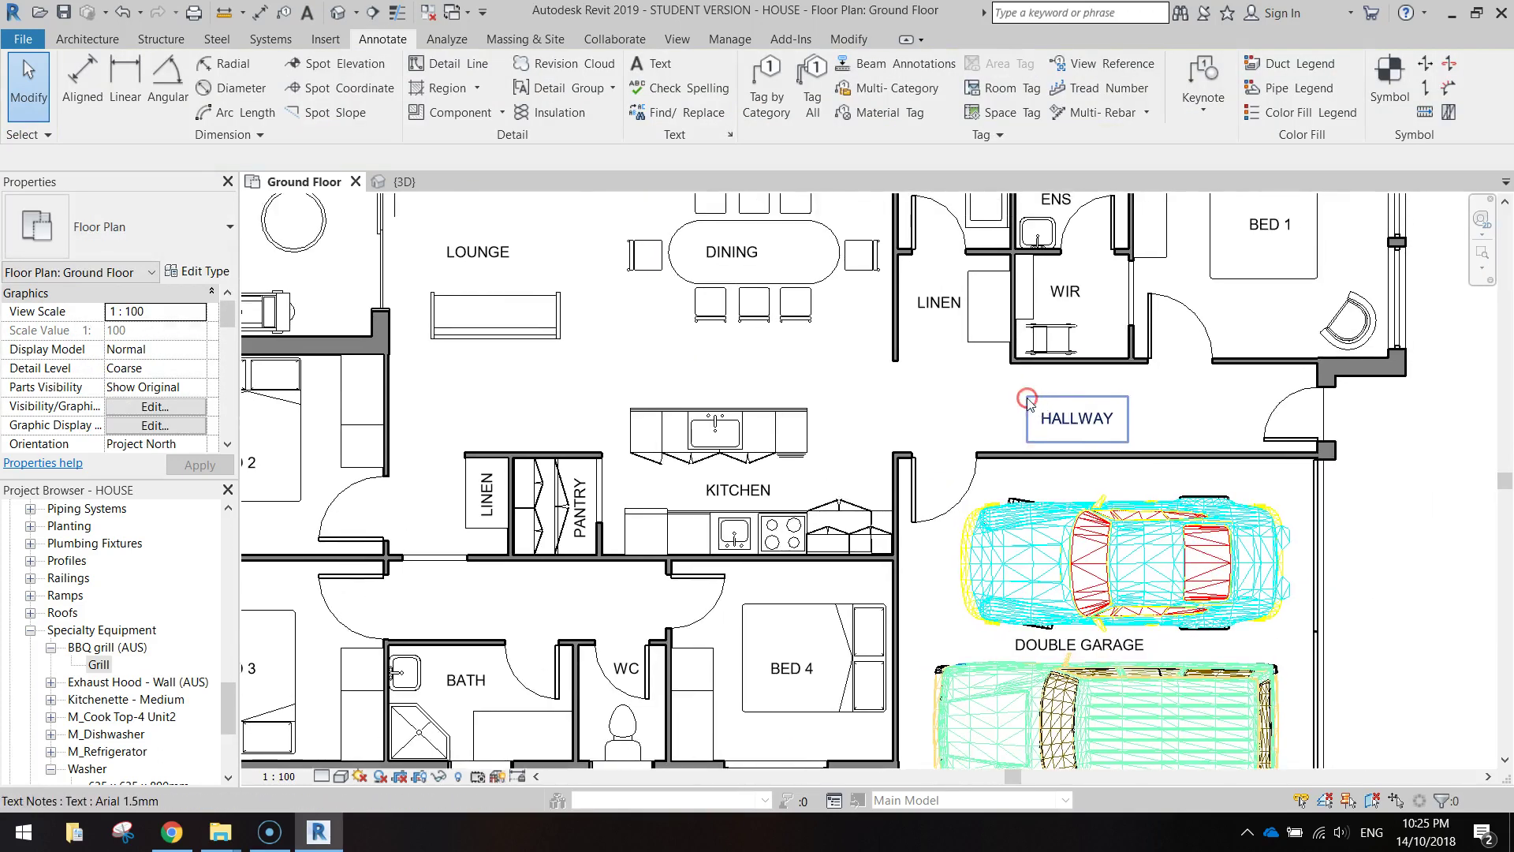
pyautogui.moveTo(999, 479); pyautogui.dragTo(978, 507, button='middle')
pyautogui.scroll(-1, 1020, 495)
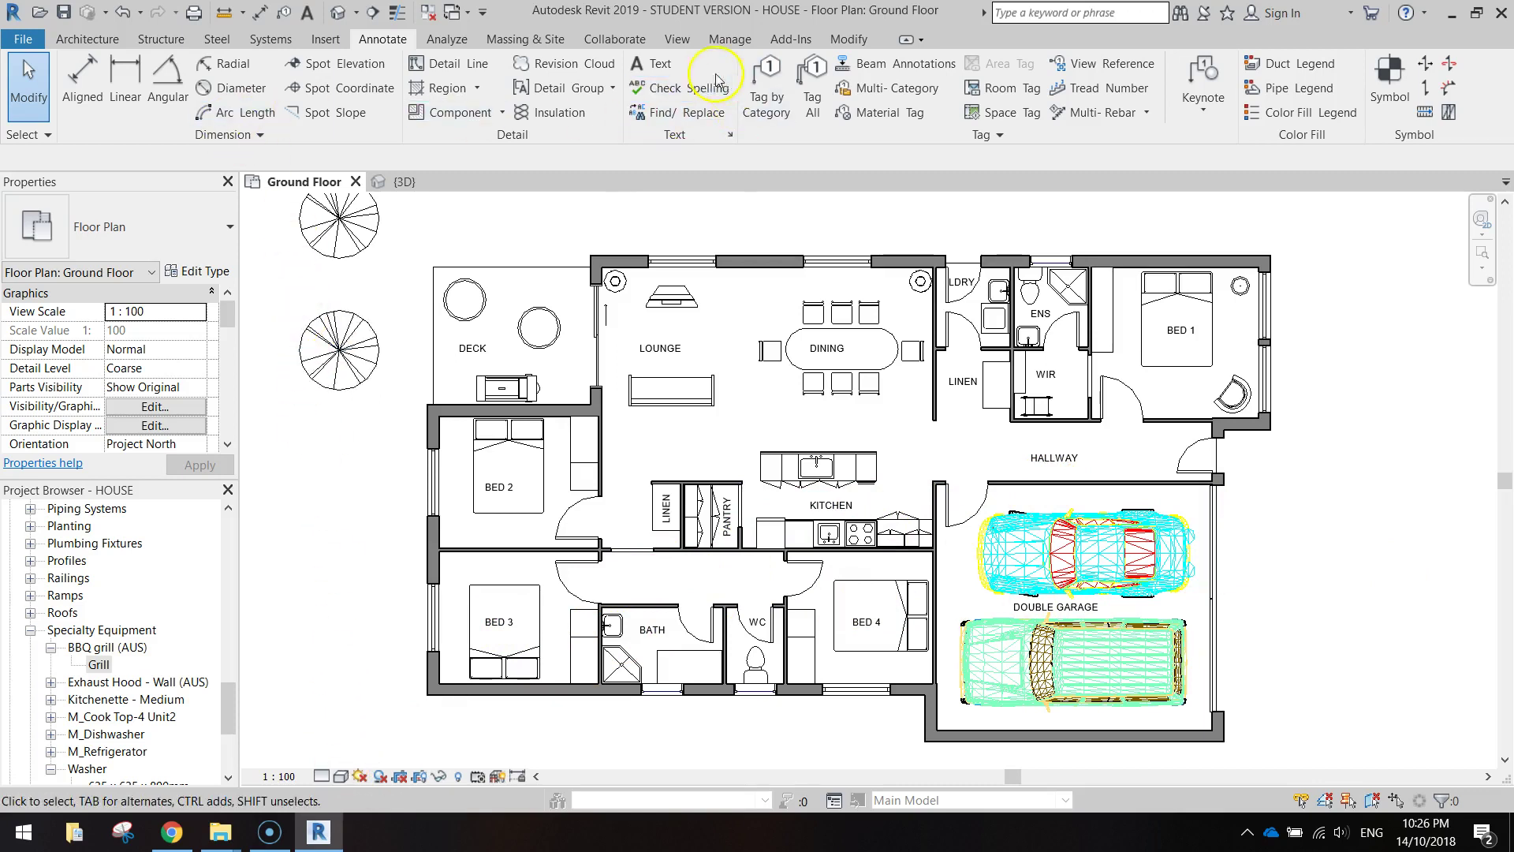
pyautogui.click(651, 64)
pyautogui.click(632, 578)
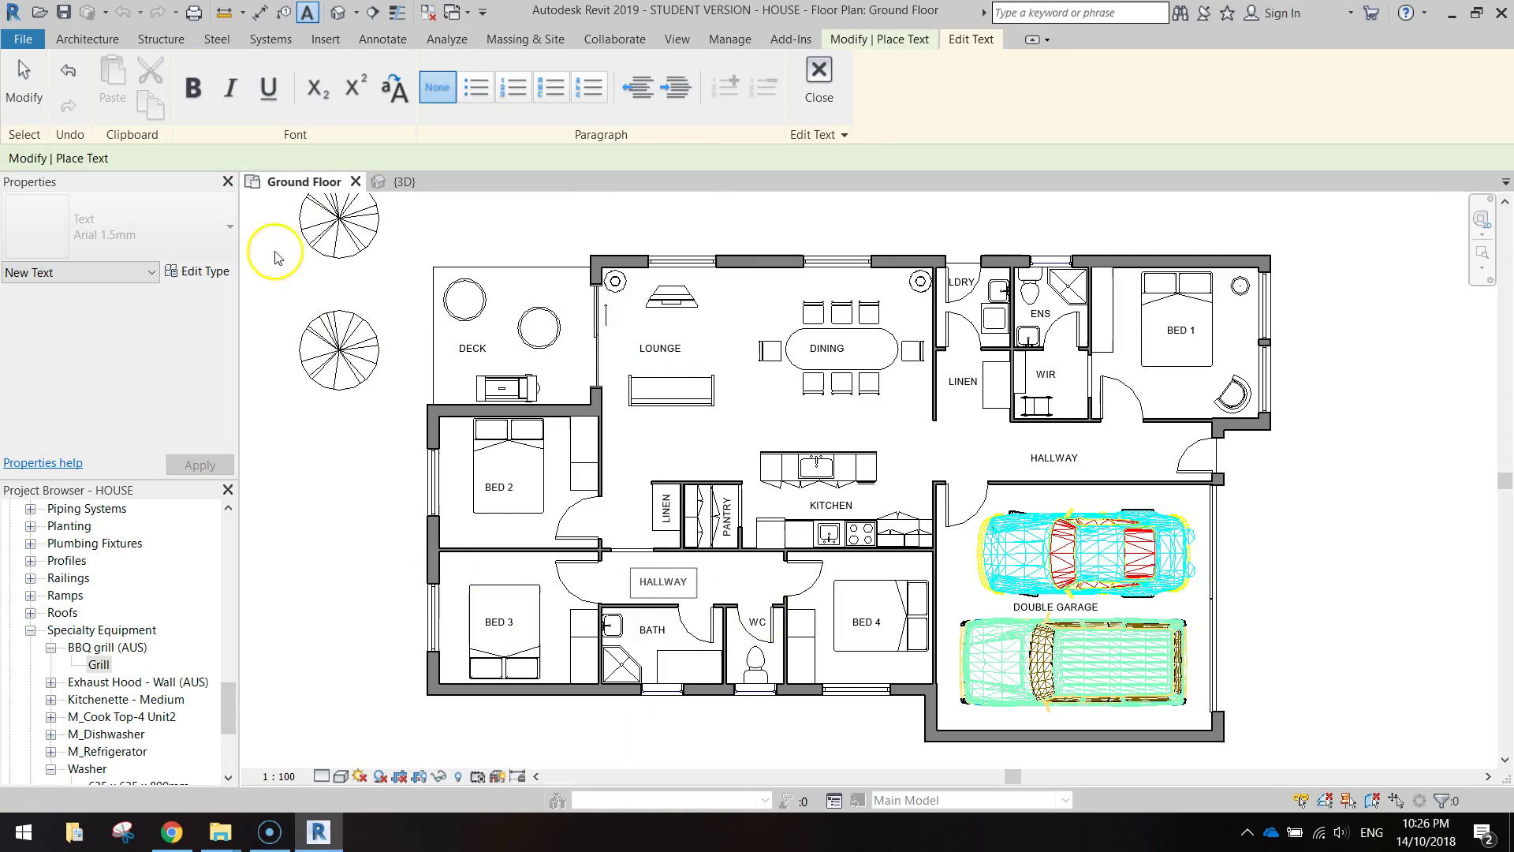
pyautogui.click(25, 83)
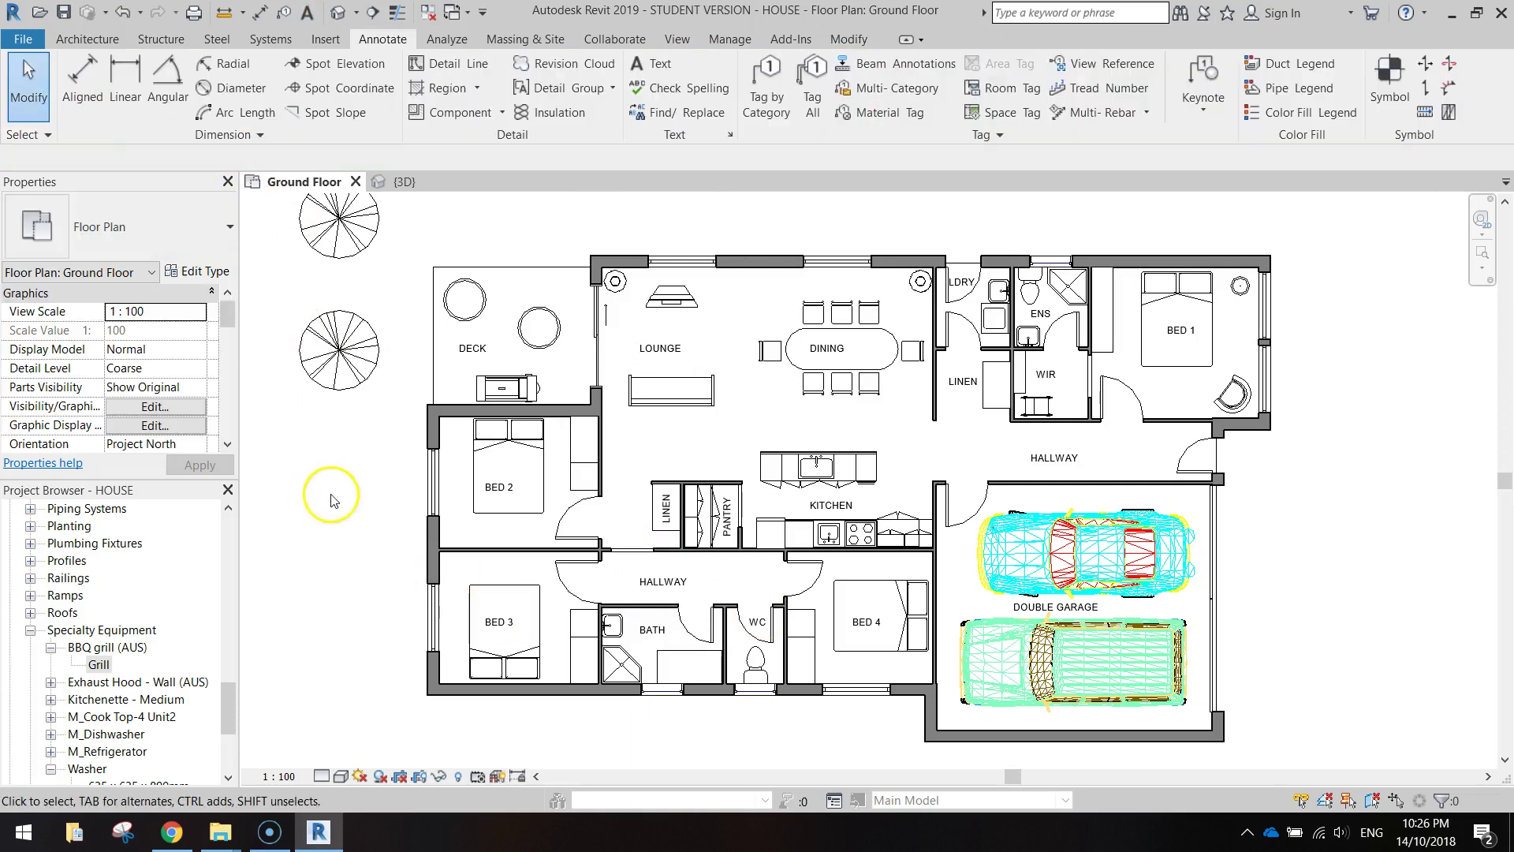
pyautogui.click(674, 586)
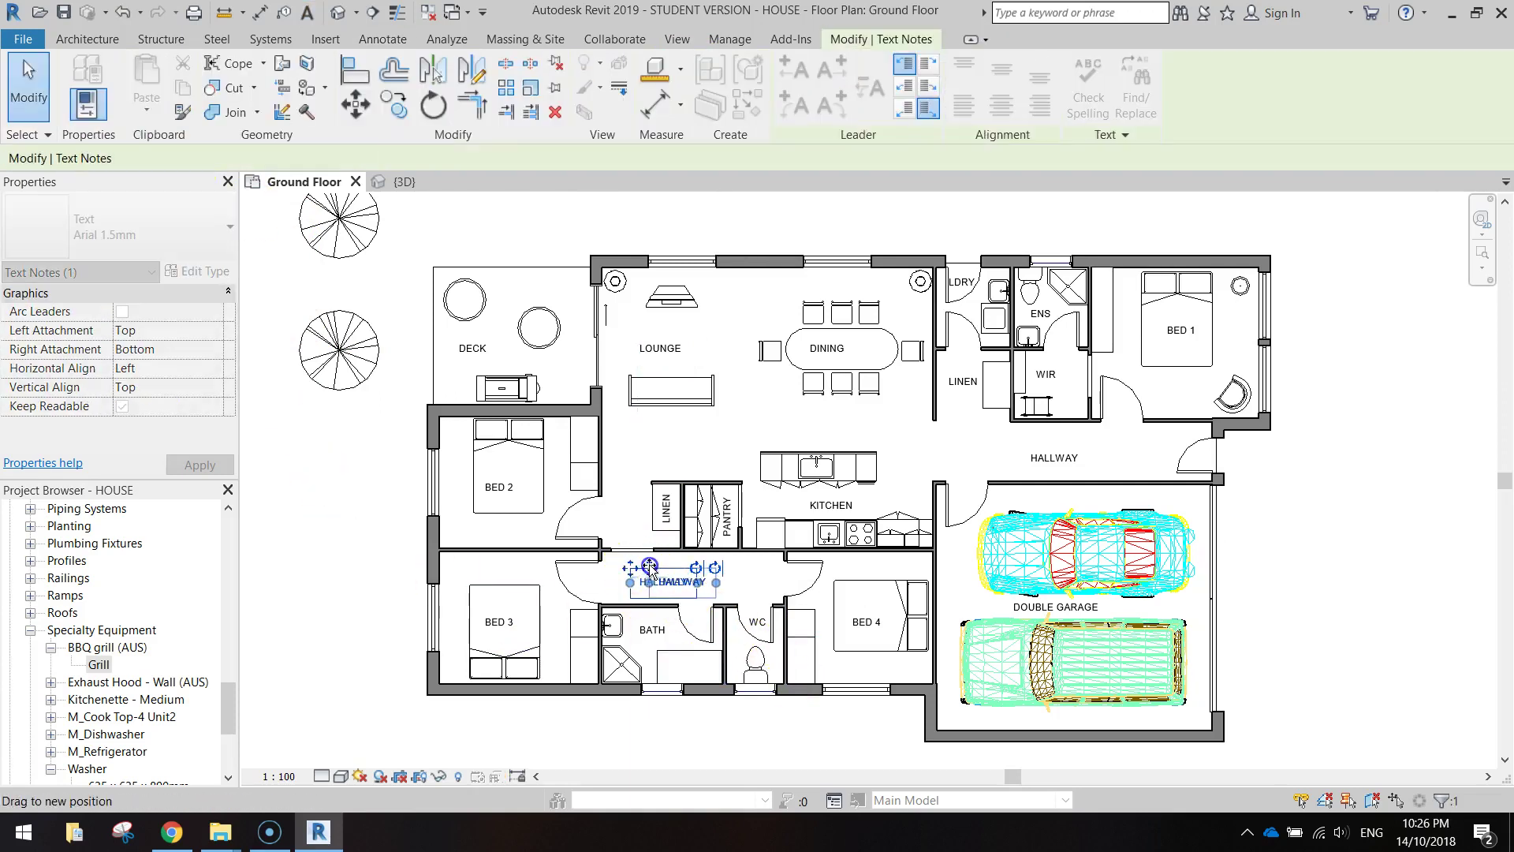
pyautogui.moveTo(655, 566); pyautogui.dragTo(1039, 444)
pyautogui.click(1360, 388)
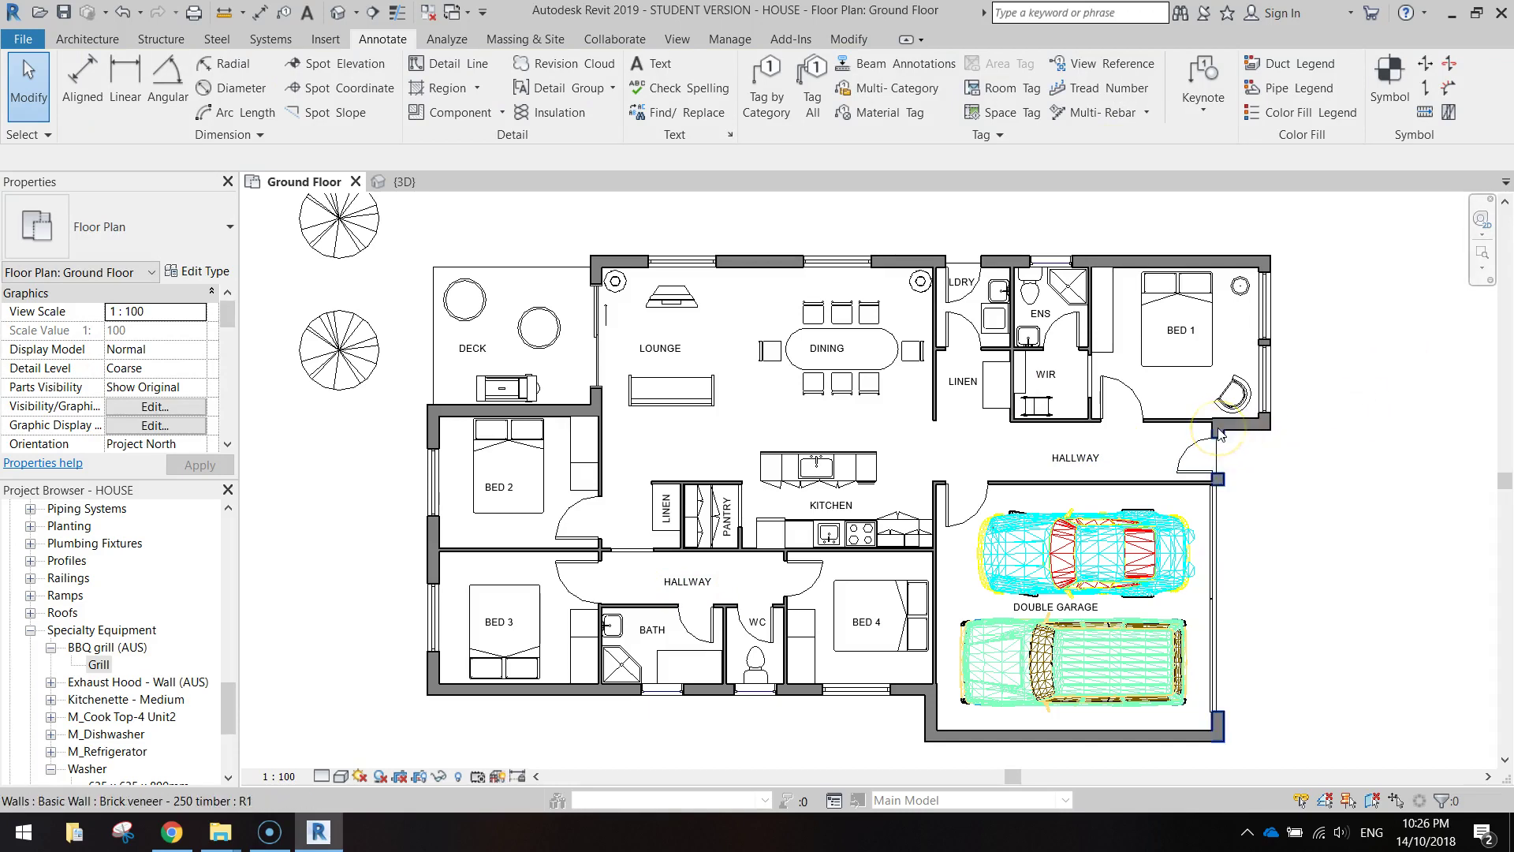
# - Dimension the right side from Bed 1 corner to garage corner as 10450
pyautogui.click(134, 95)
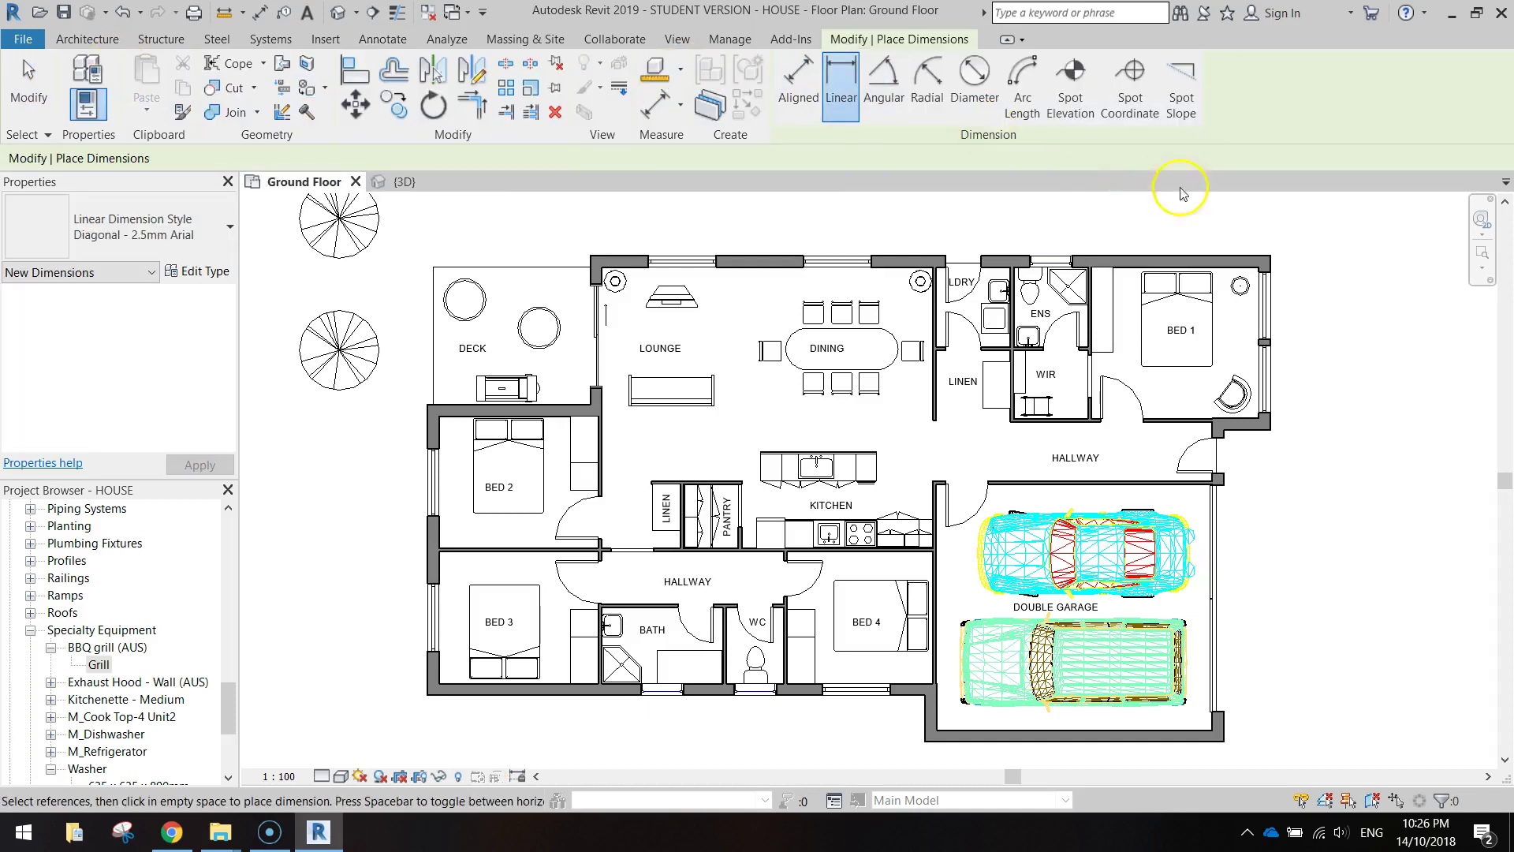
pyautogui.scroll(3, 1277, 290)
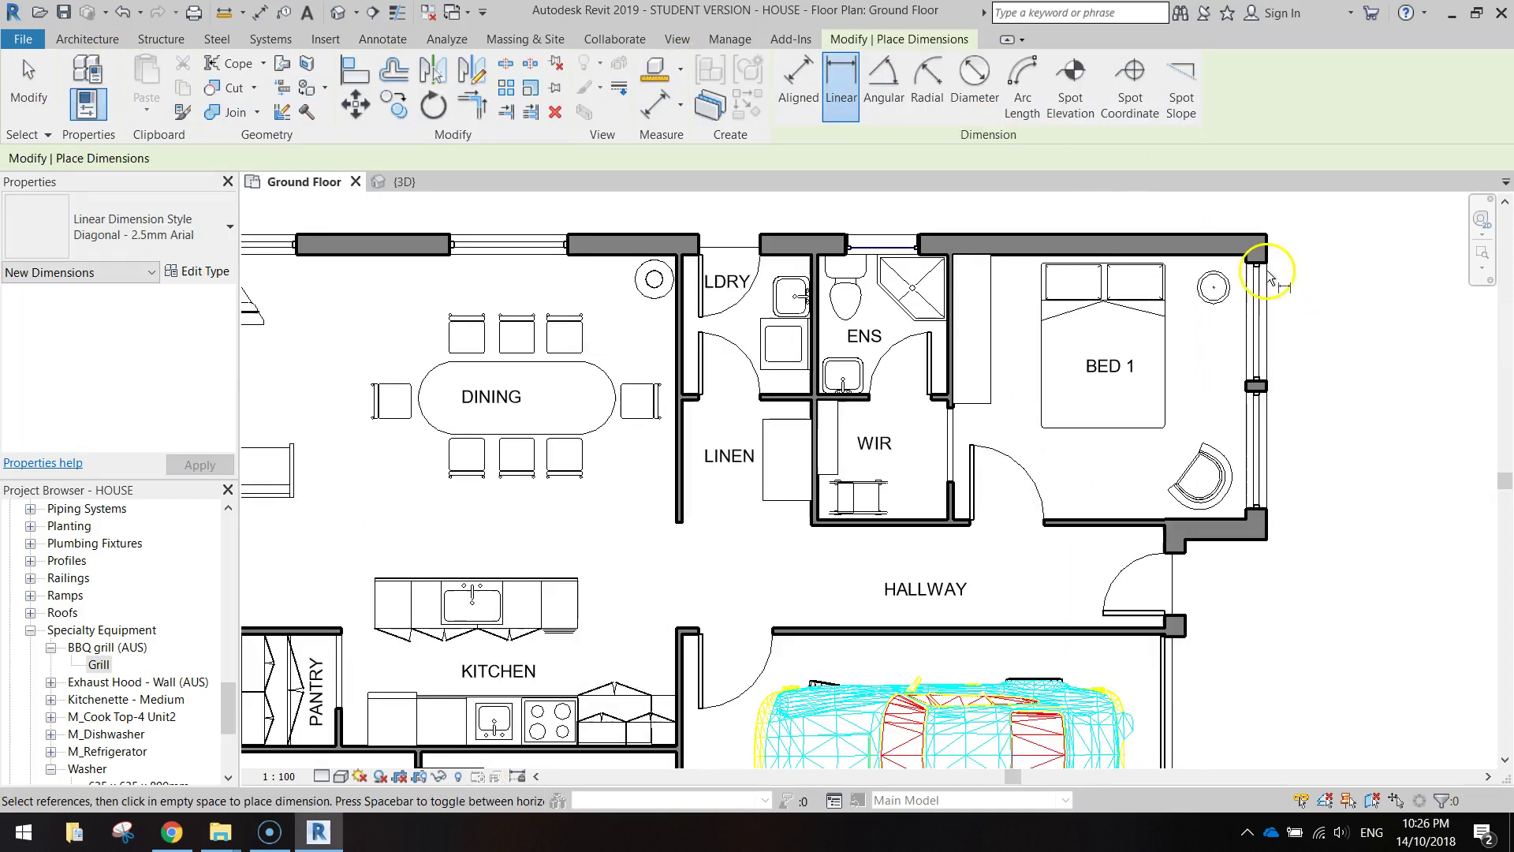
pyautogui.click(1266, 236)
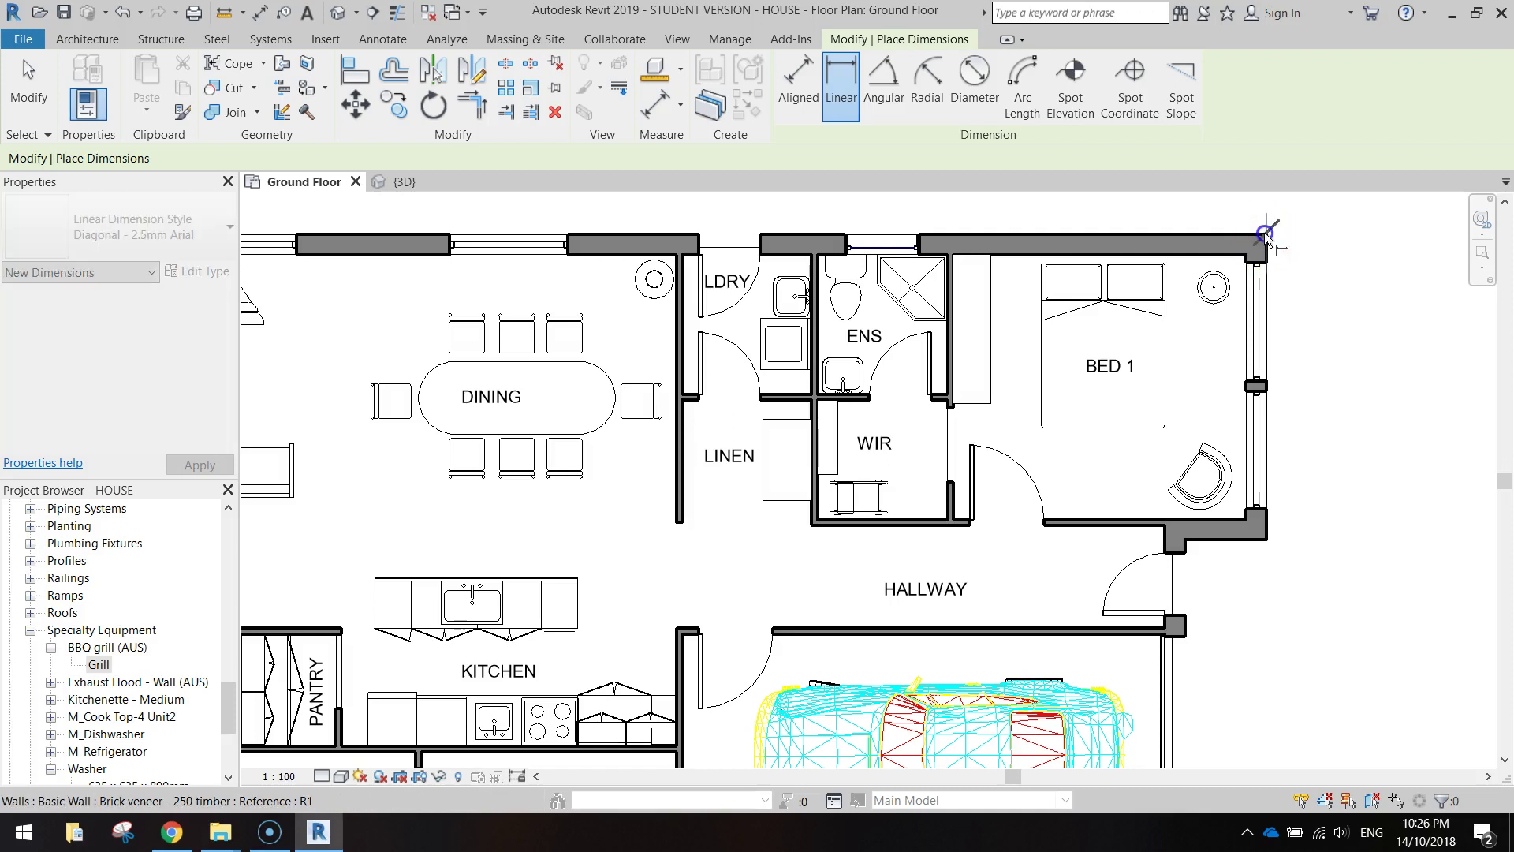
pyautogui.moveTo(1278, 483); pyautogui.dragTo(1307, 208, button='middle')
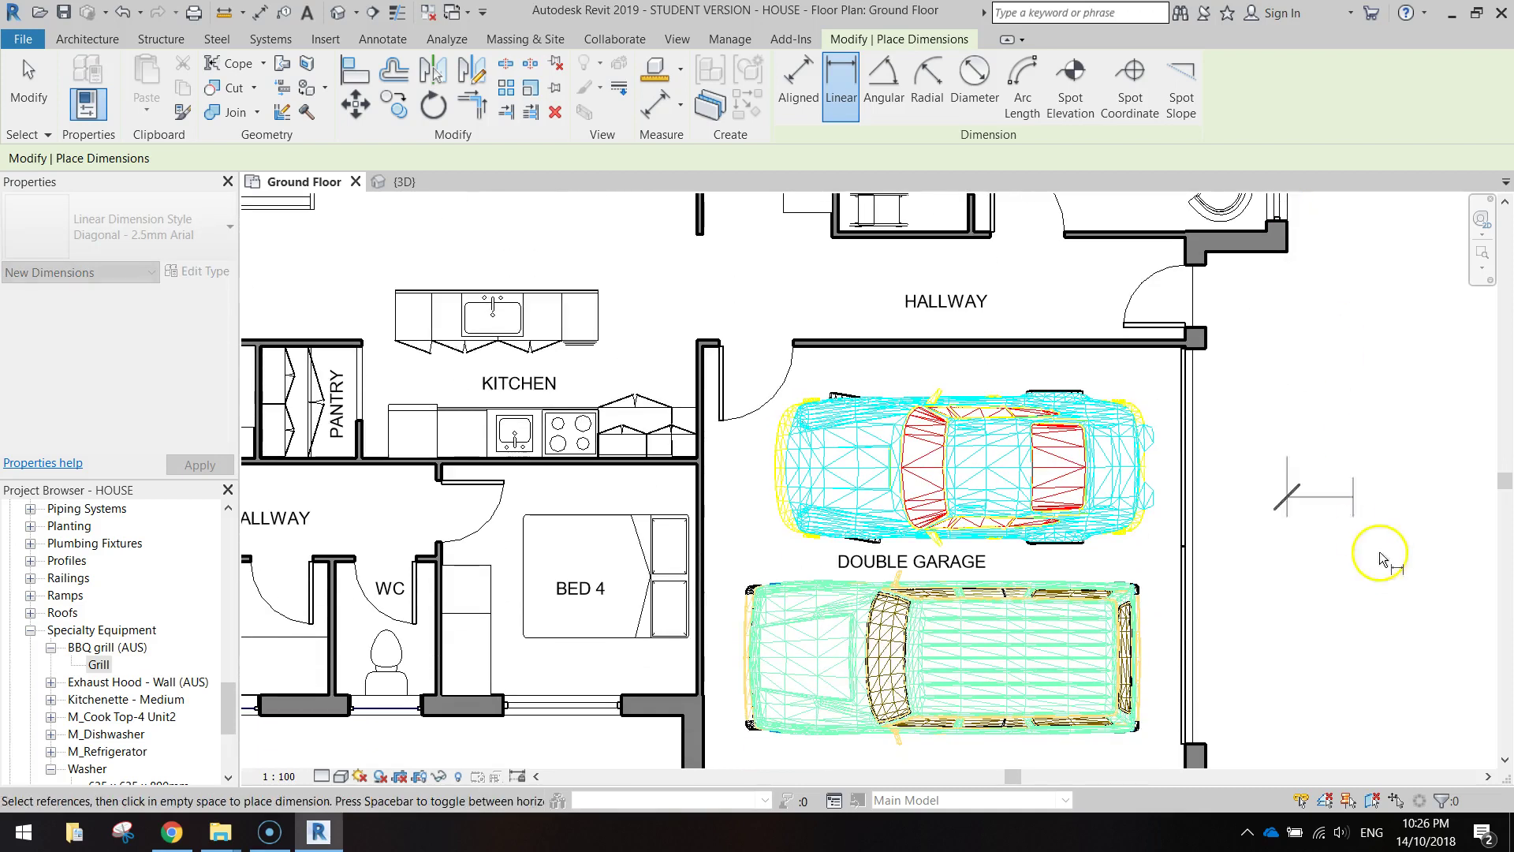
pyautogui.moveTo(1380, 551); pyautogui.dragTo(1307, 473, button='middle')
pyautogui.click(1181, 537)
pyautogui.scroll(-4, 1307, 473)
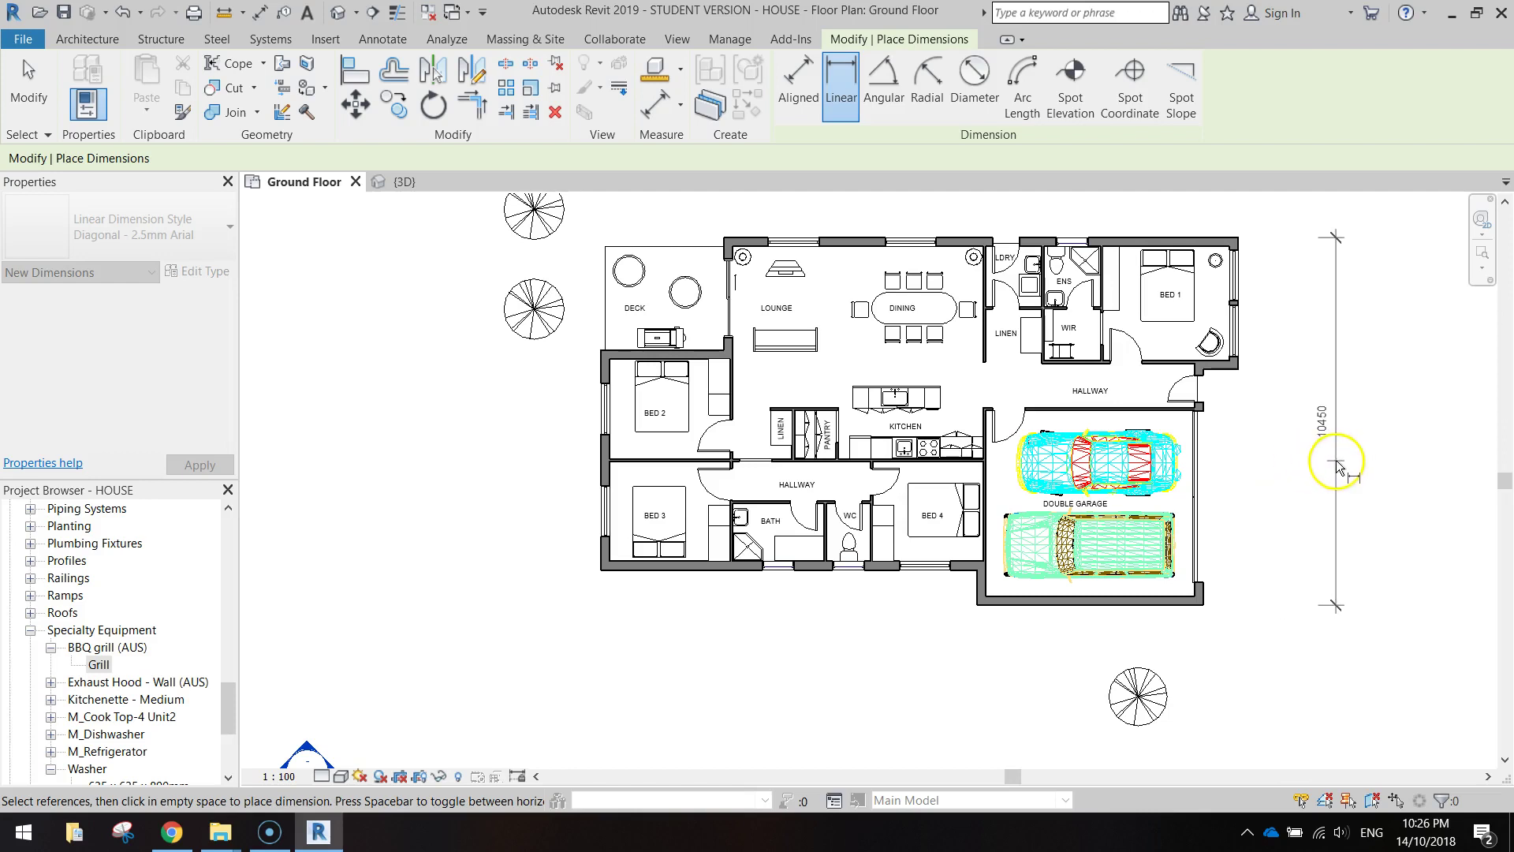
pyautogui.click(1314, 465)
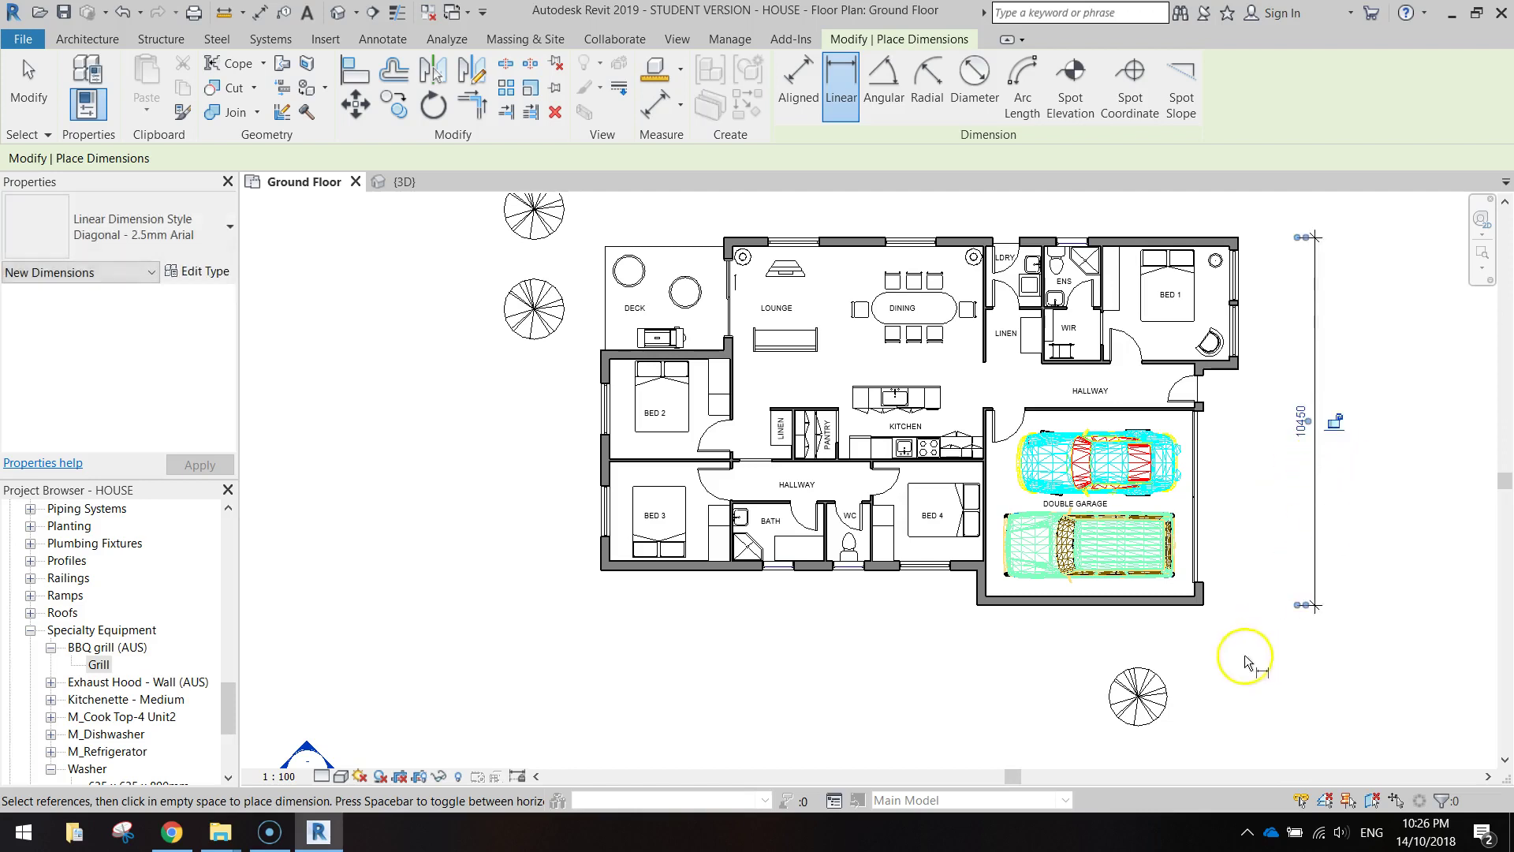
pyautogui.click(601, 569)
# - Add overall dimensions of 17125 below, 14625 above and 9200 left of the house
pyautogui.click(601, 569)
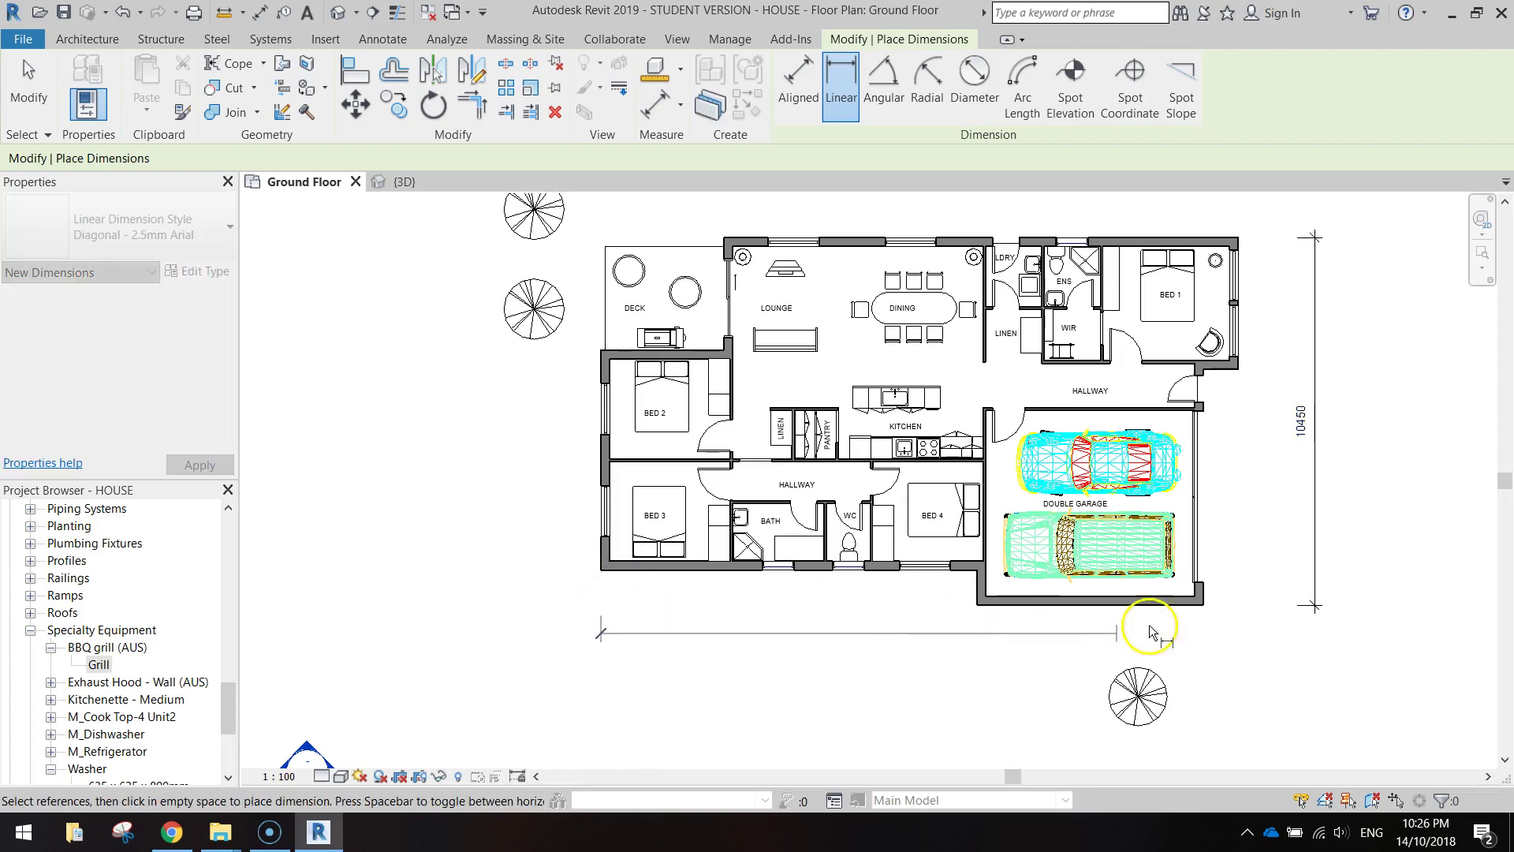
pyautogui.click(1205, 608)
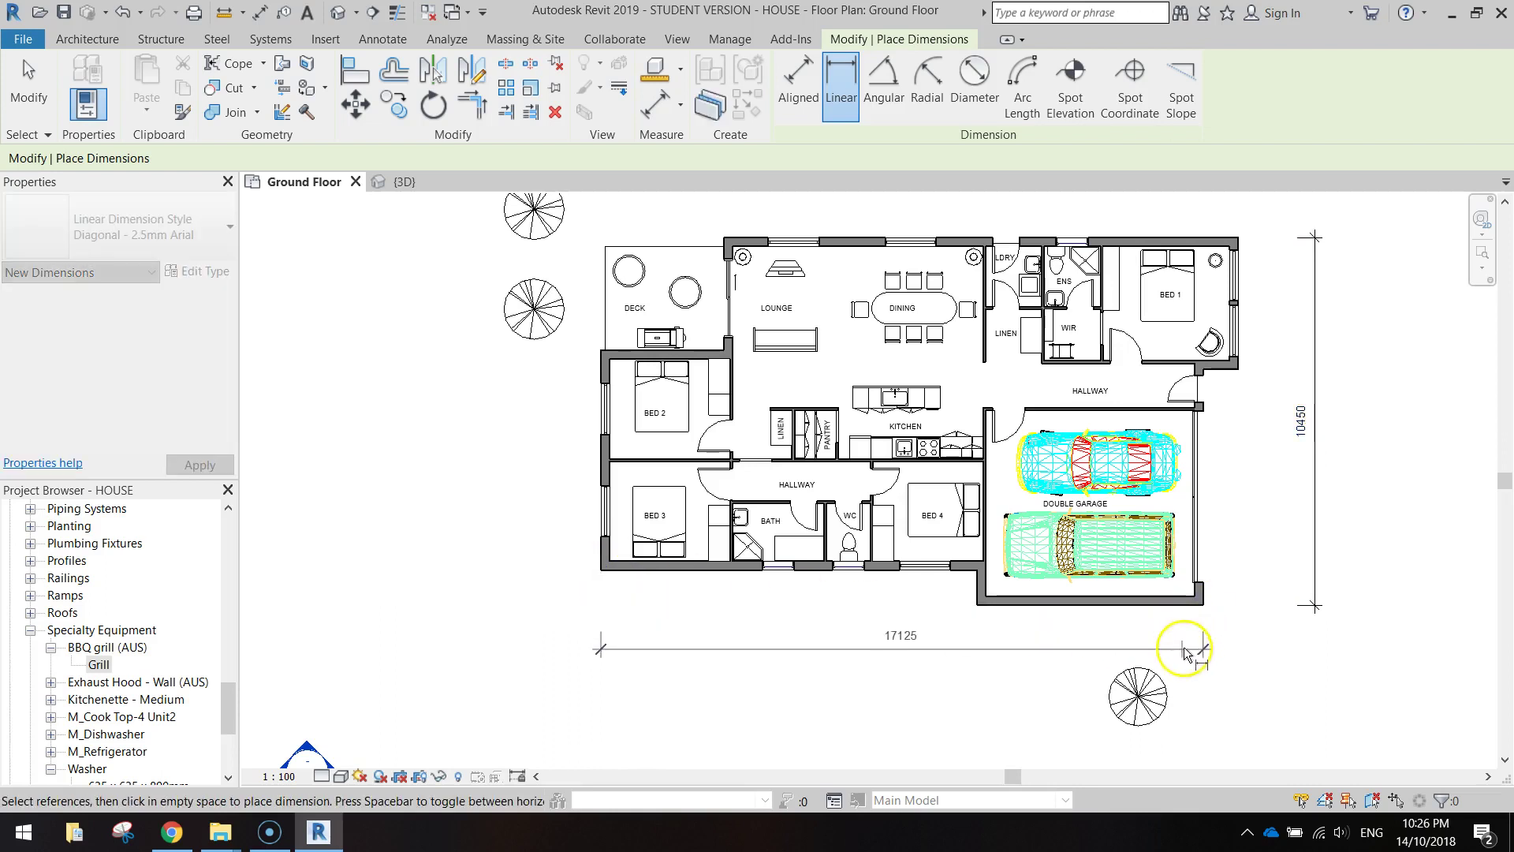
pyautogui.click(920, 657)
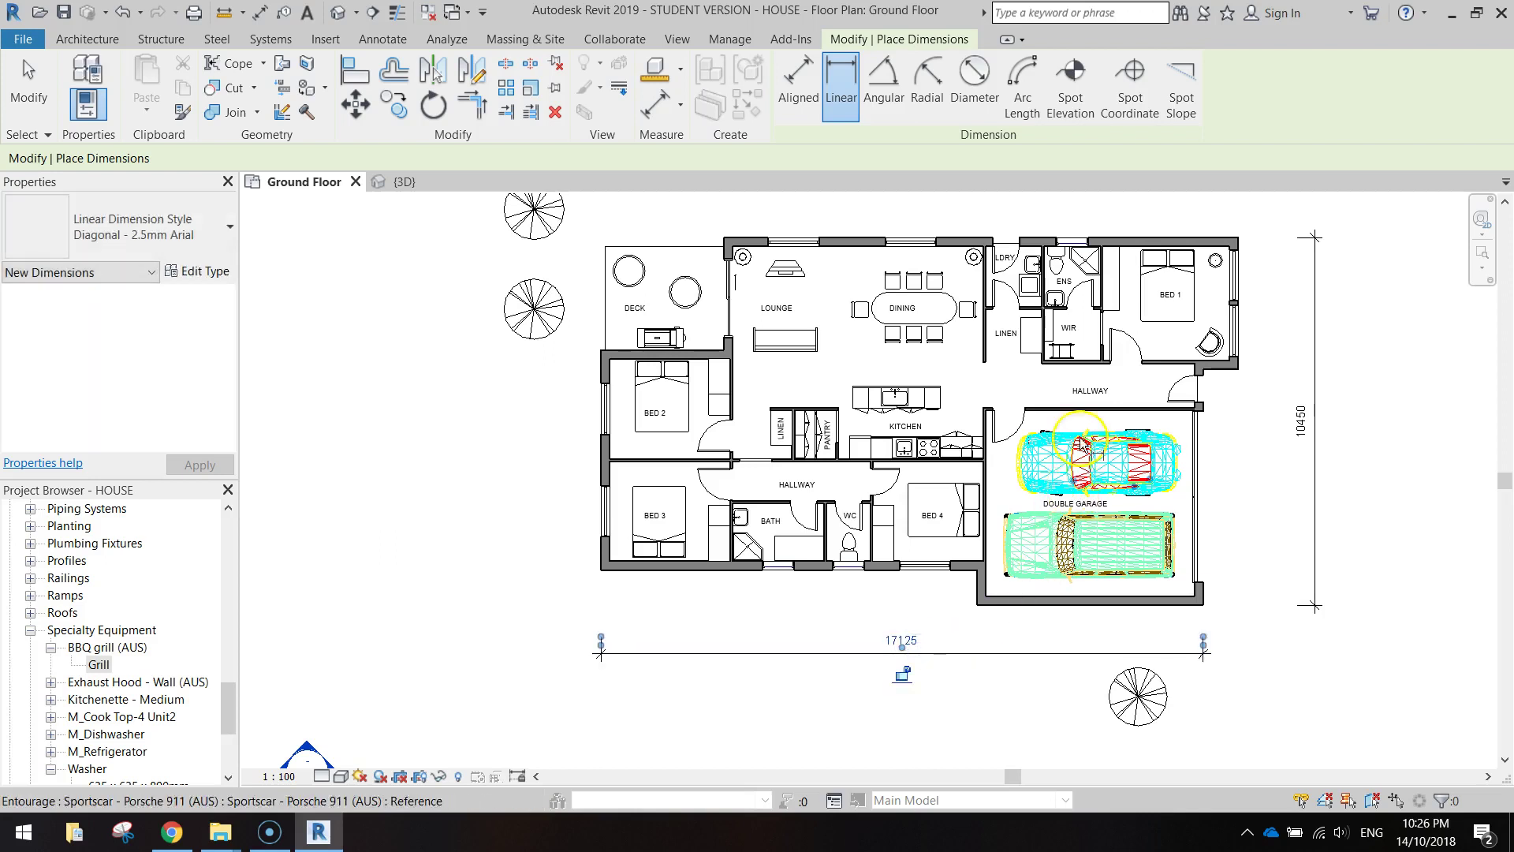
pyautogui.click(1239, 241)
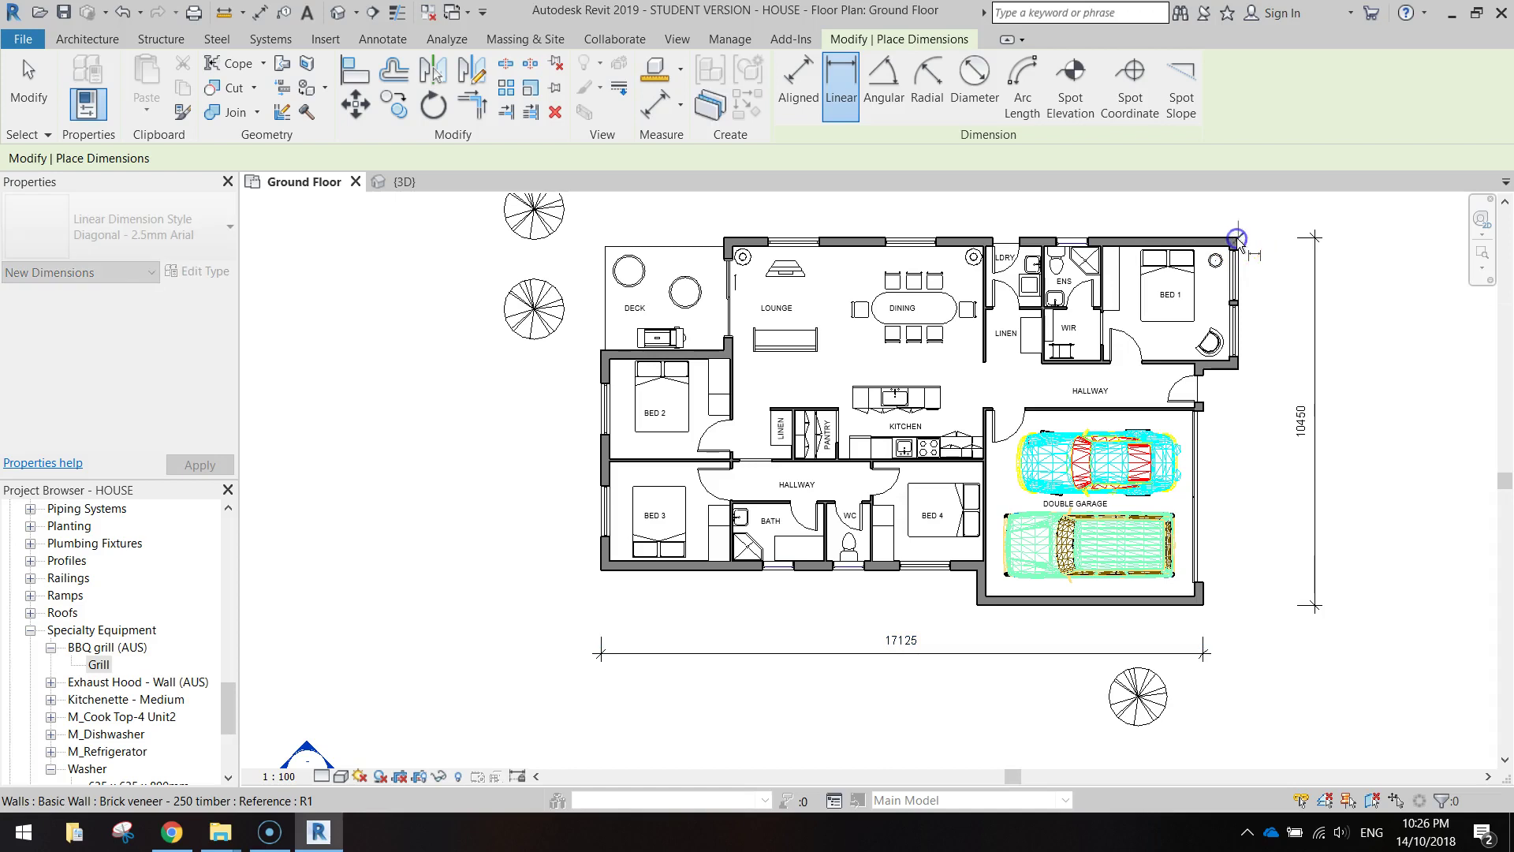
pyautogui.click(726, 247)
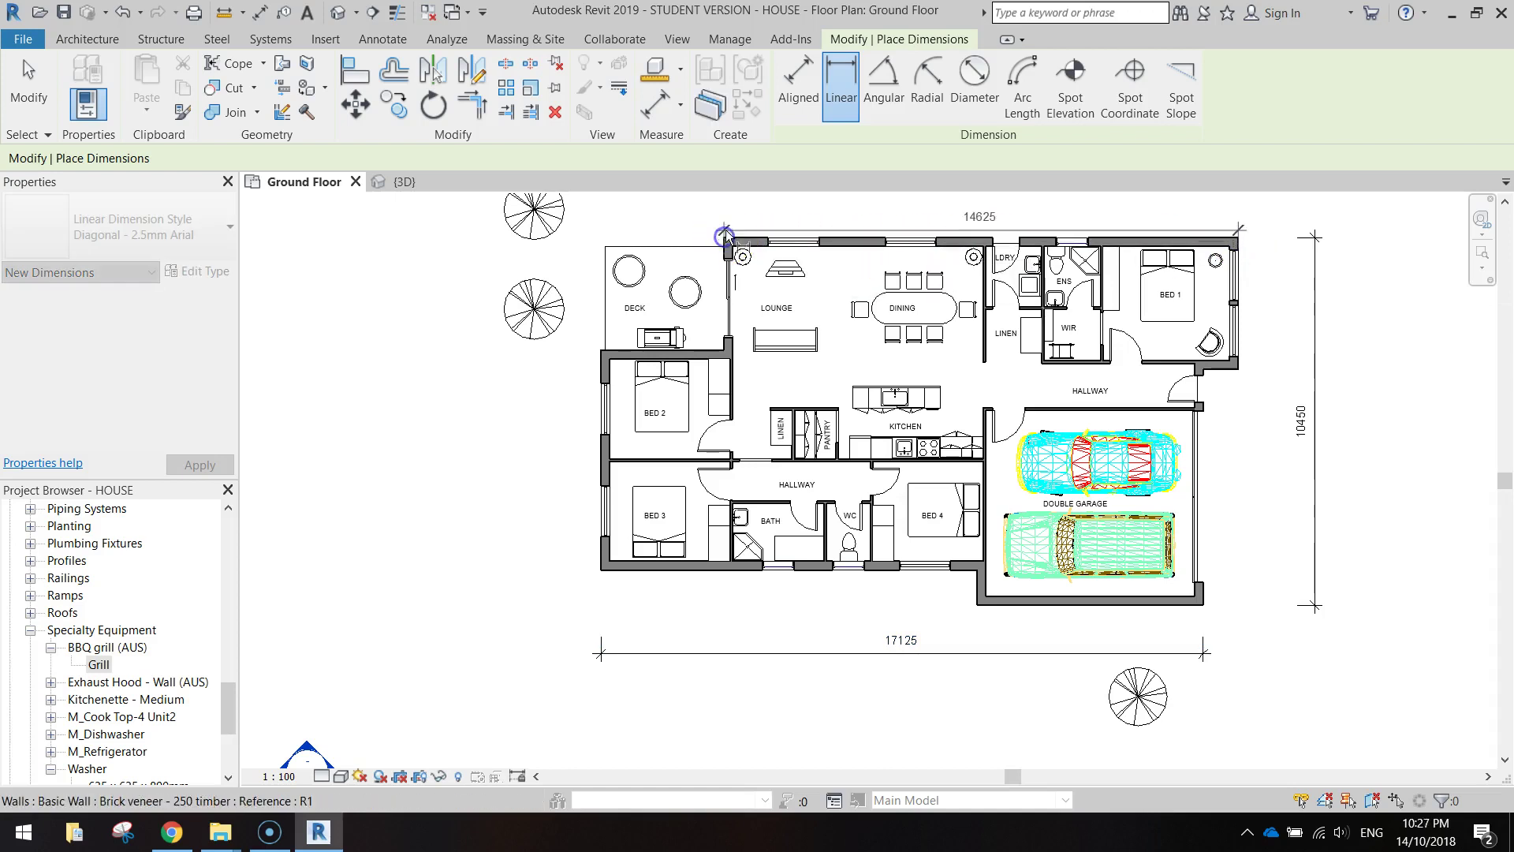
pyautogui.click(978, 214)
pyautogui.moveTo(1014, 276); pyautogui.dragTo(1032, 308, button='middle')
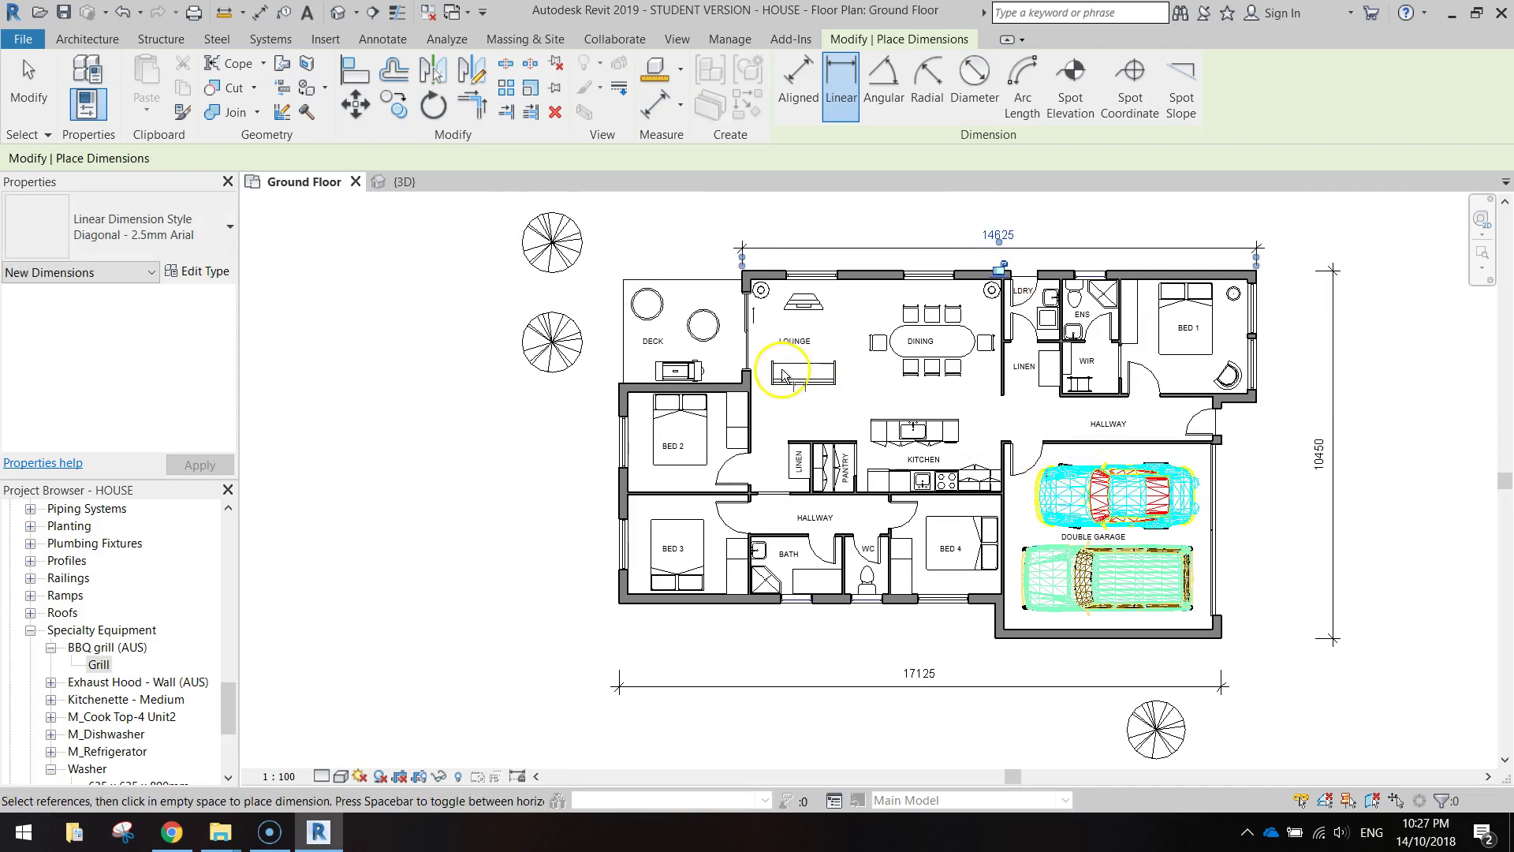
pyautogui.click(619, 603)
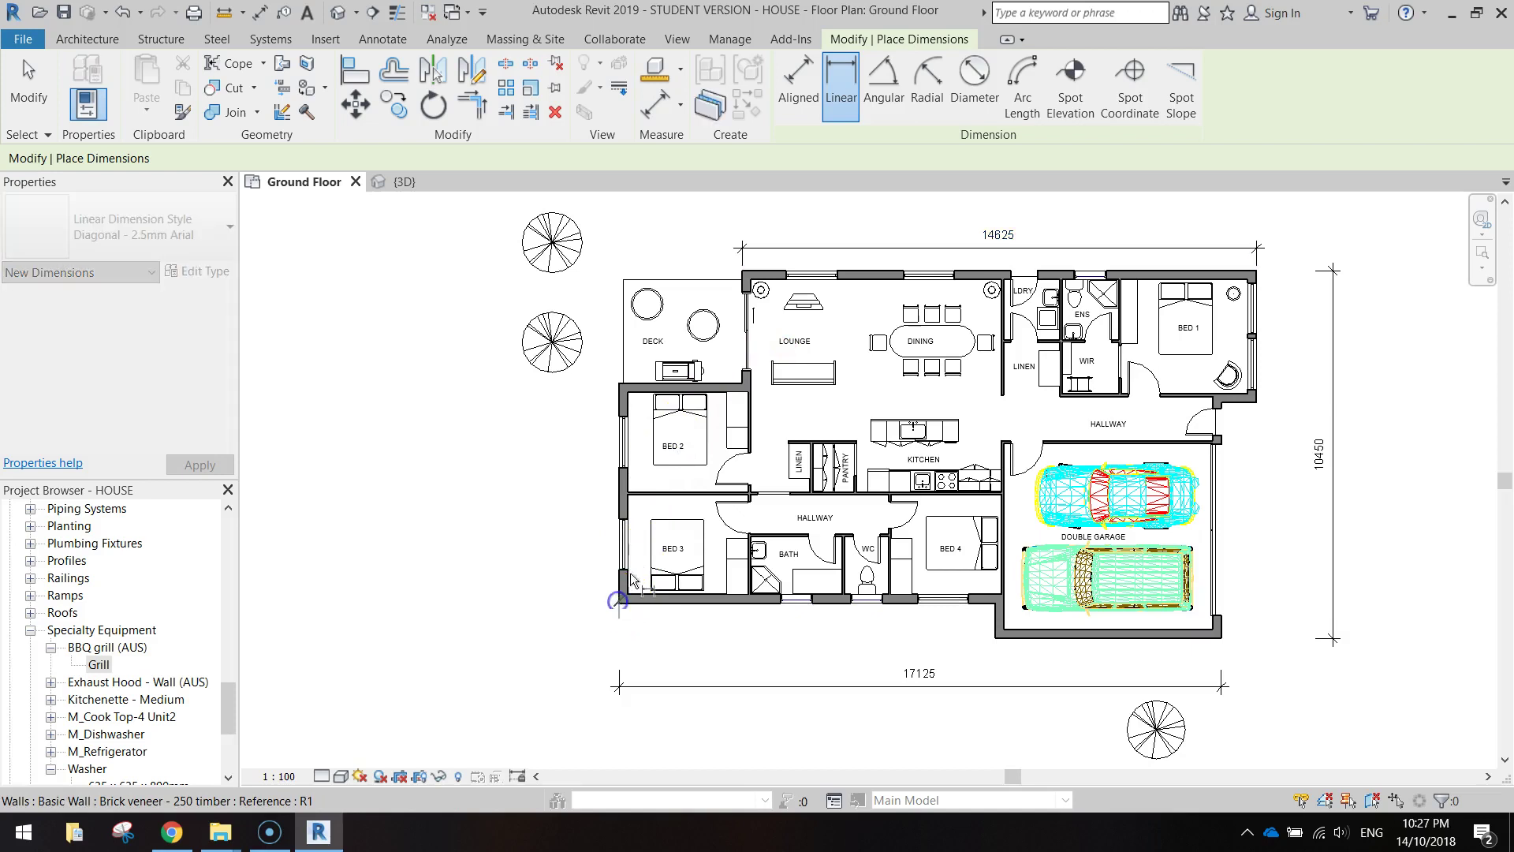
pyautogui.click(623, 282)
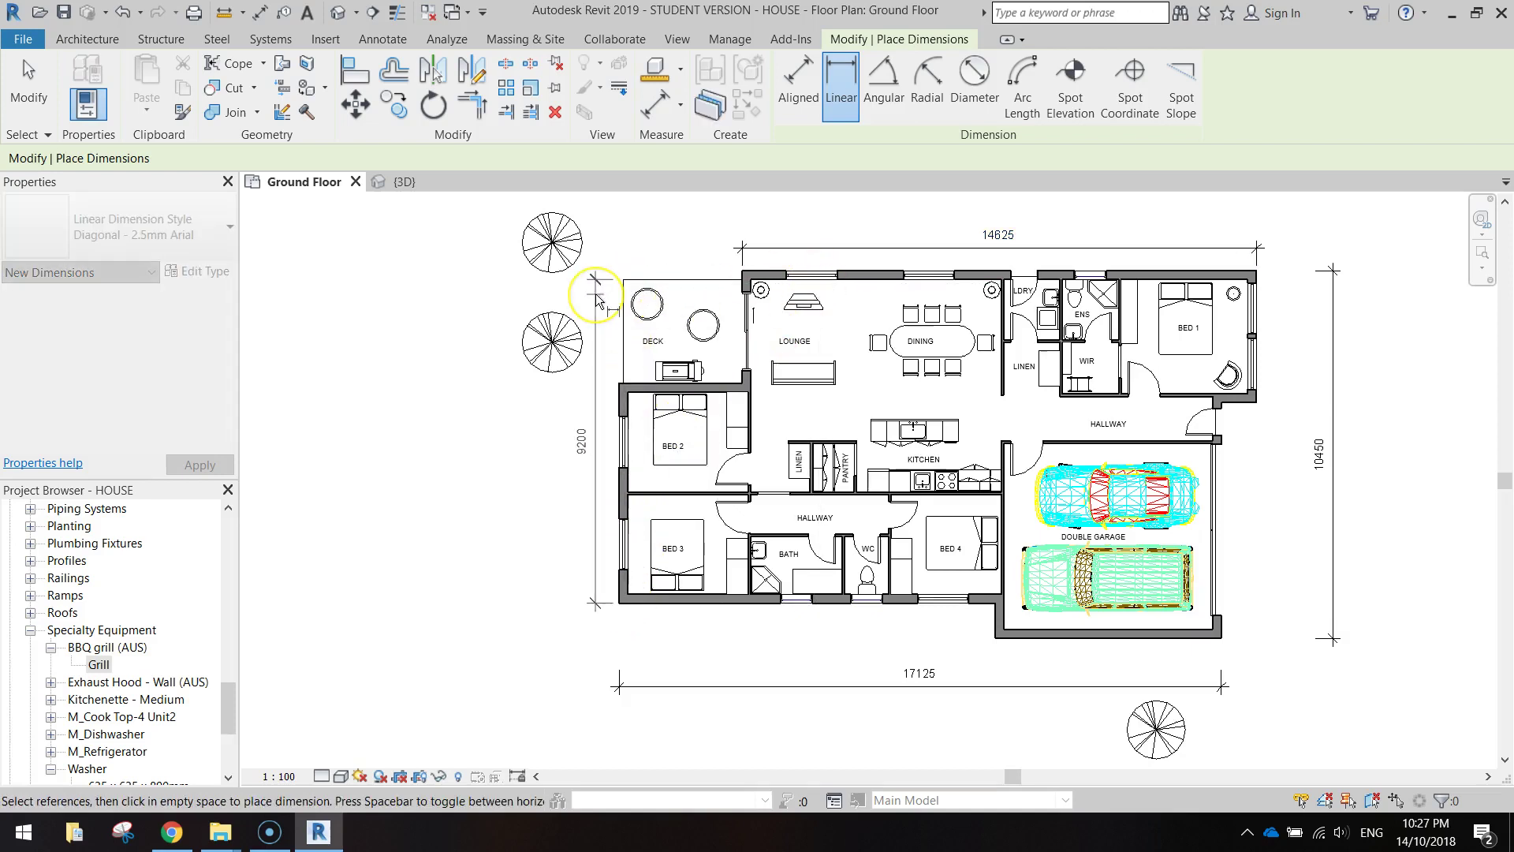
pyautogui.click(597, 300)
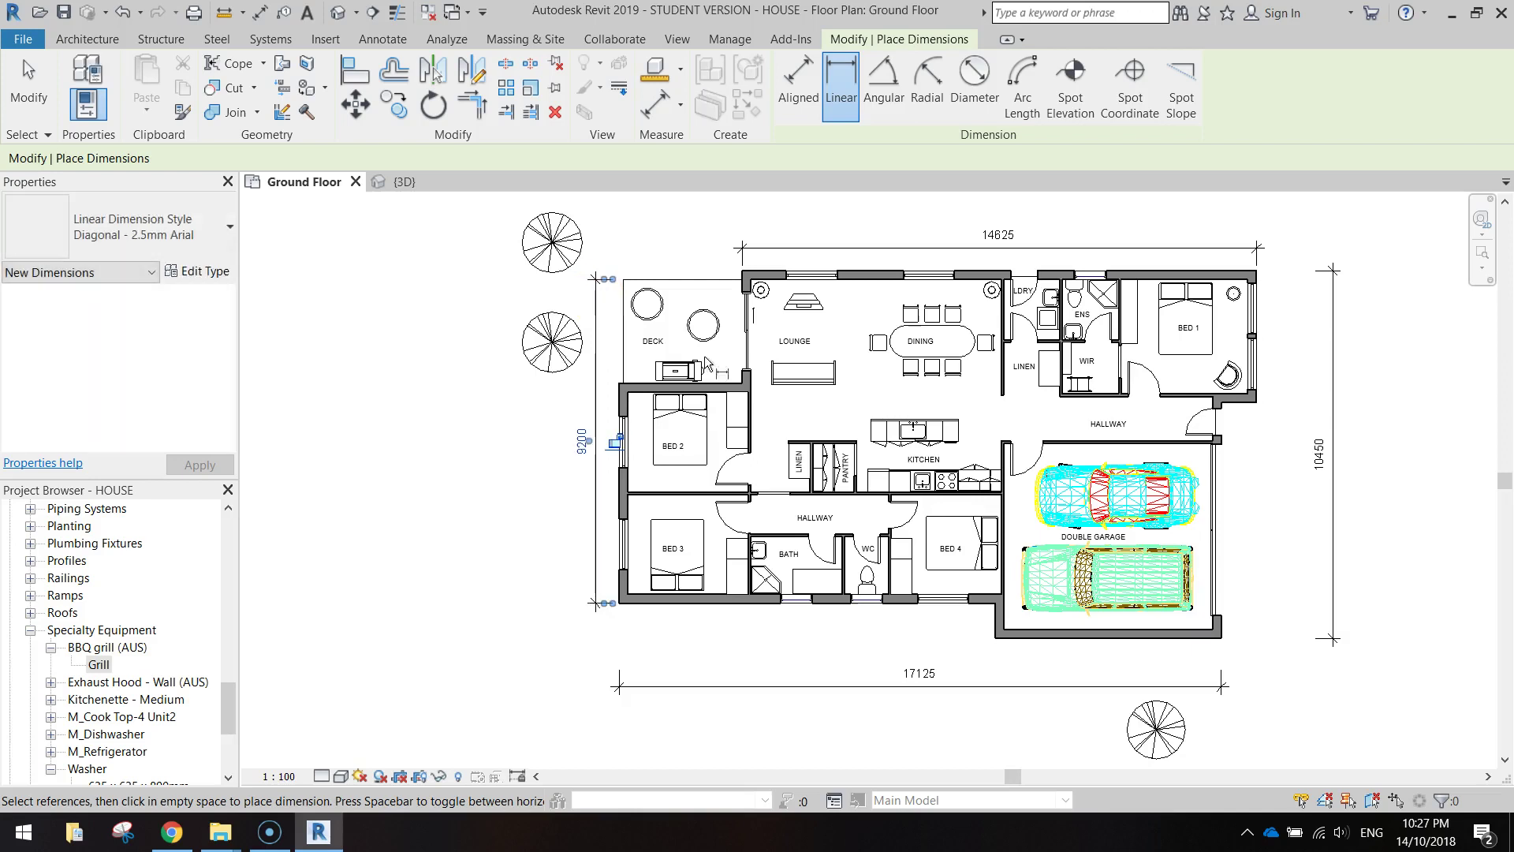
# - Delete the 14625 dimension above the plan
pyautogui.click(906, 274)
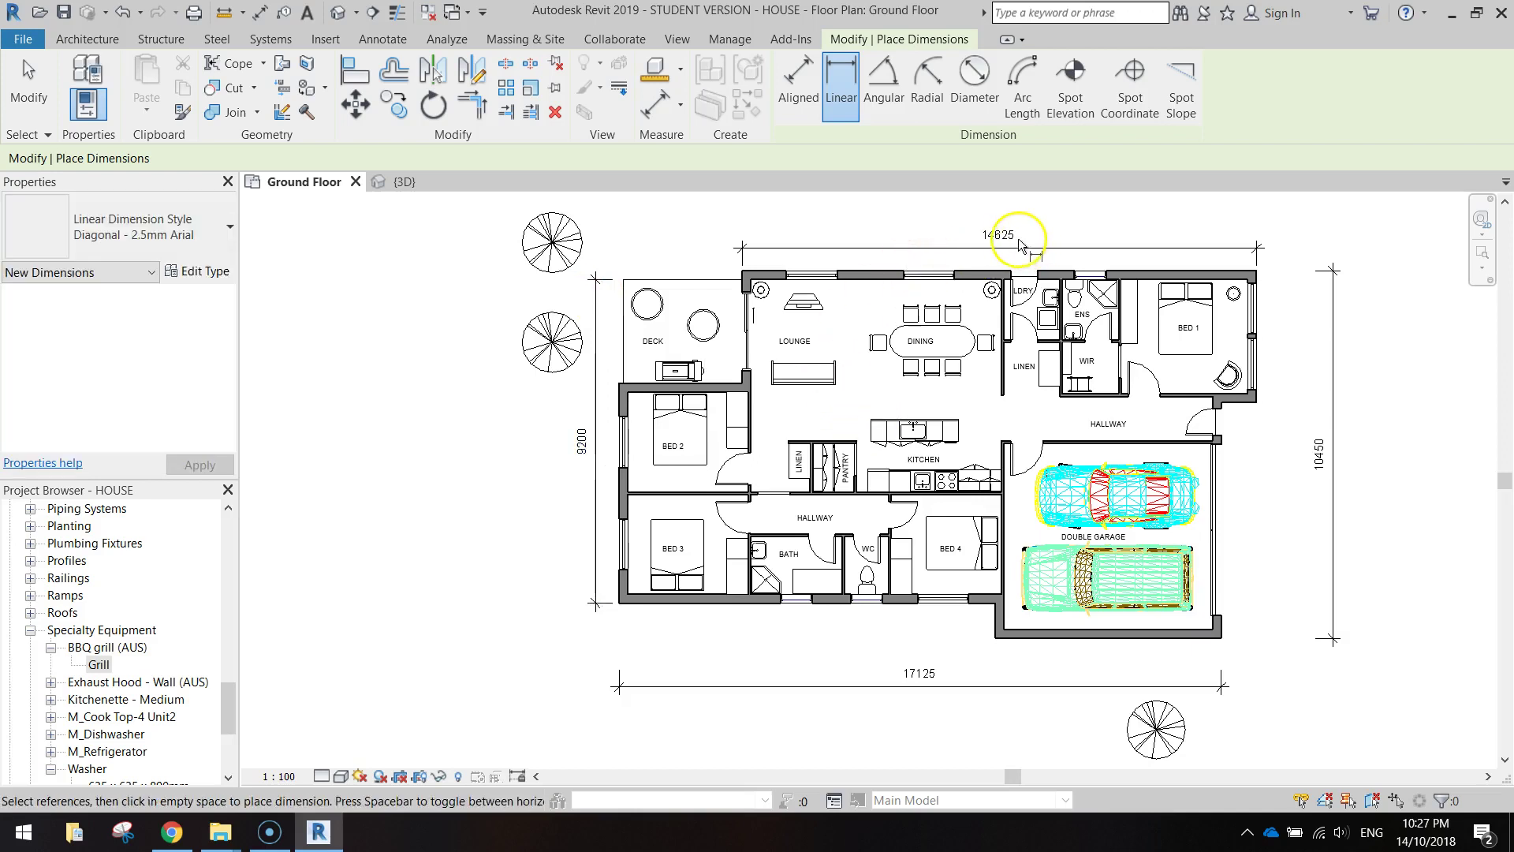
pyautogui.press('Escape')
pyautogui.press('Escape')
pyautogui.click(997, 237)
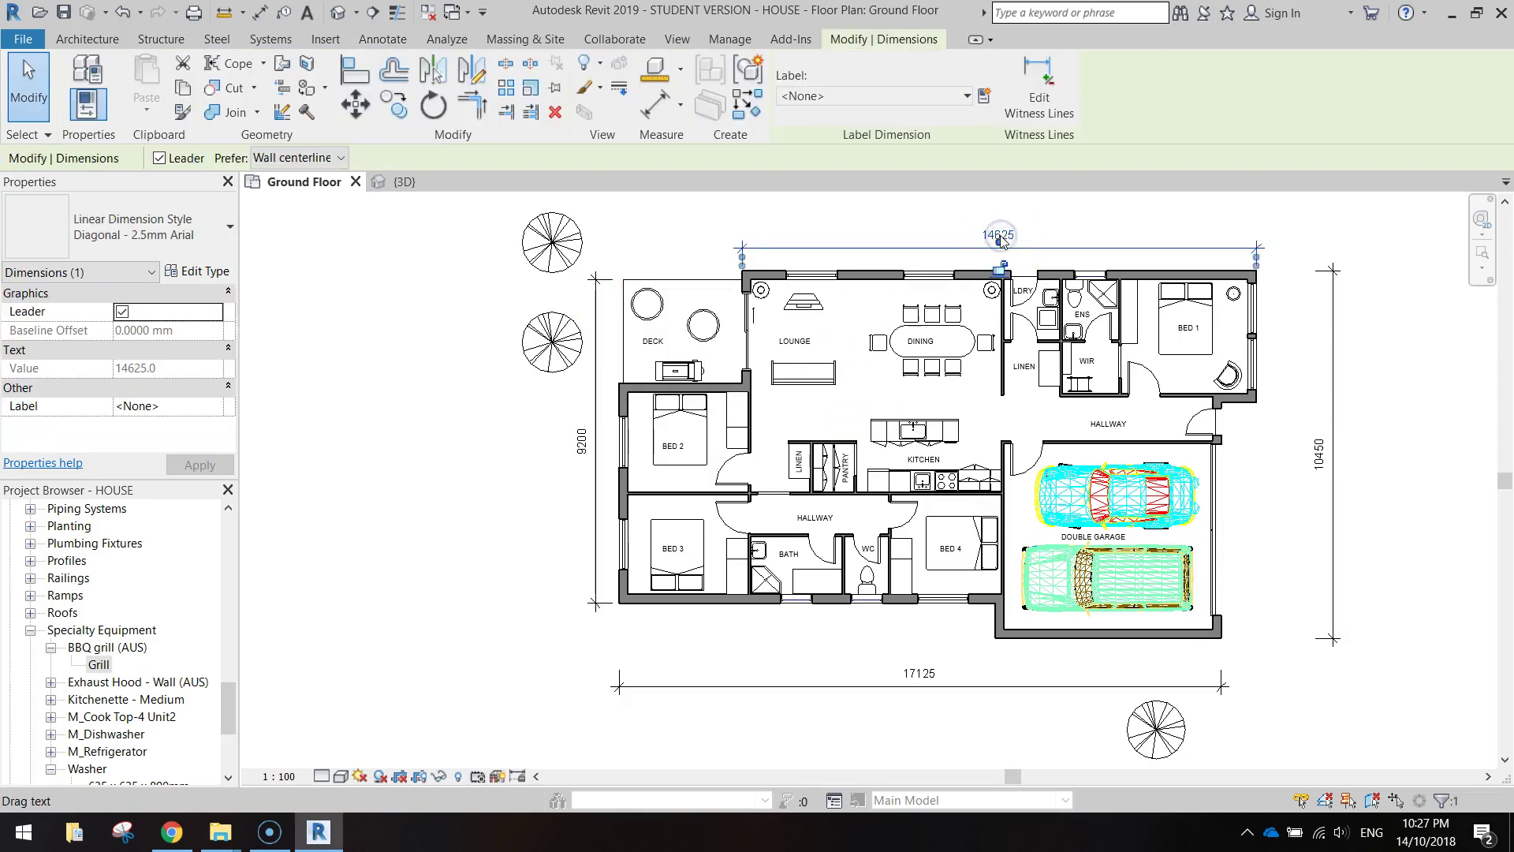
pyautogui.press('Delete')
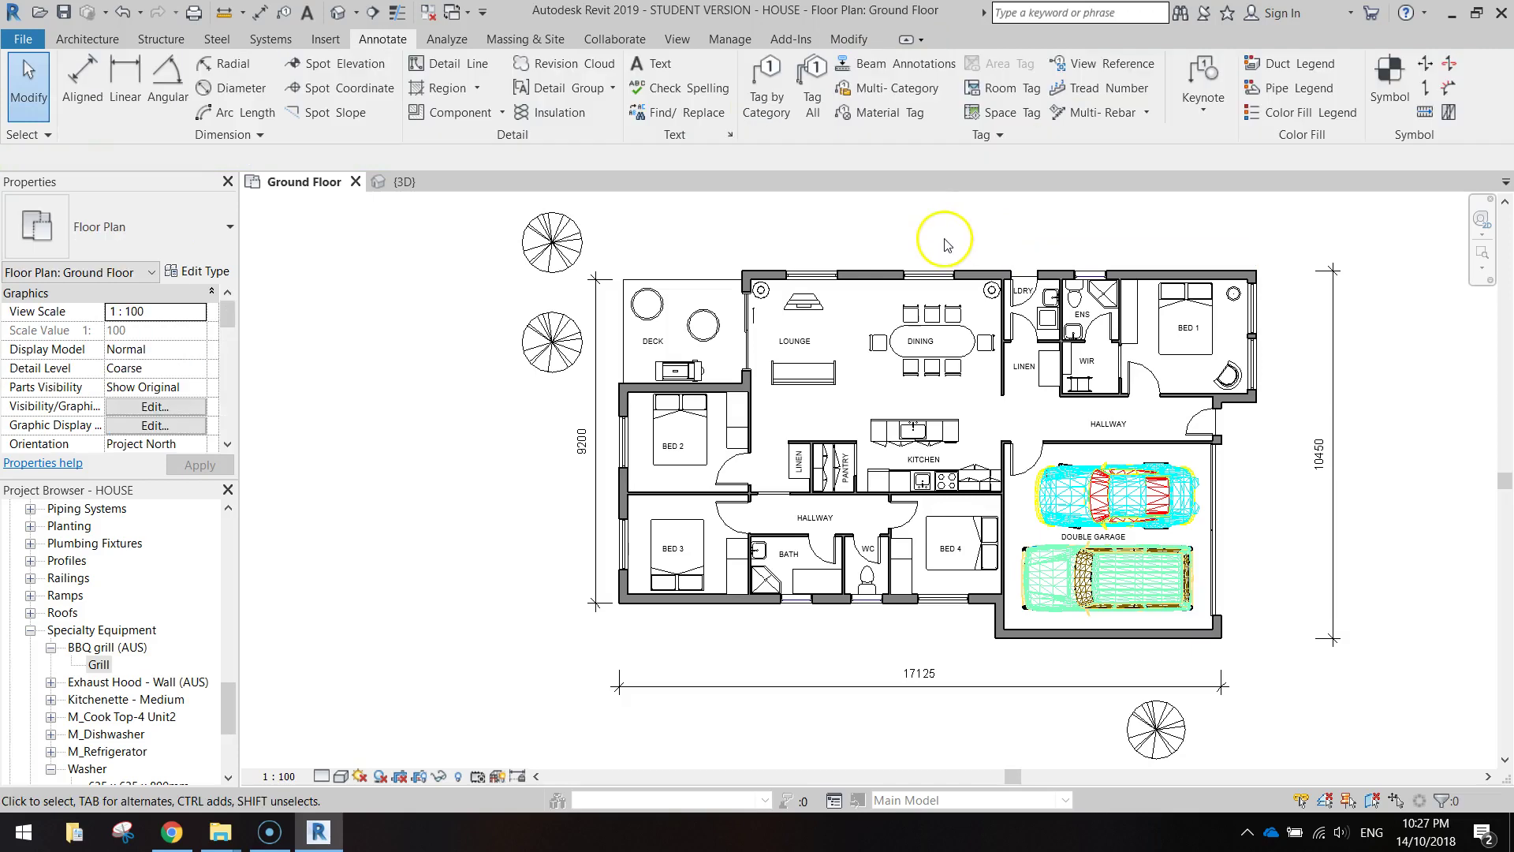
# - Dimension from the deck's top-left corner to Bed 1's corner, giving 18000
pyautogui.click(124, 86)
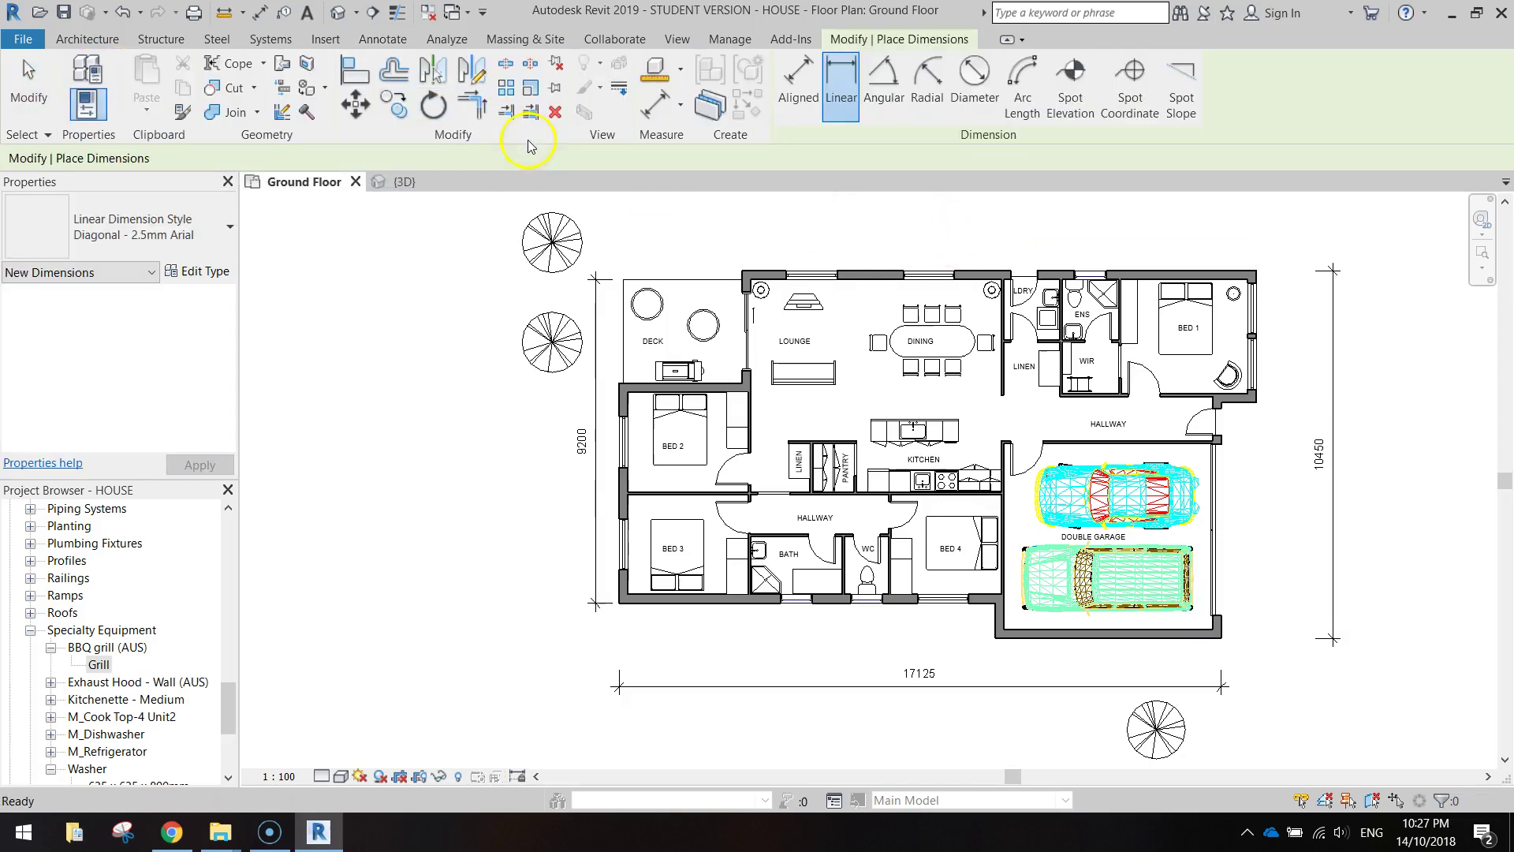
pyautogui.click(619, 282)
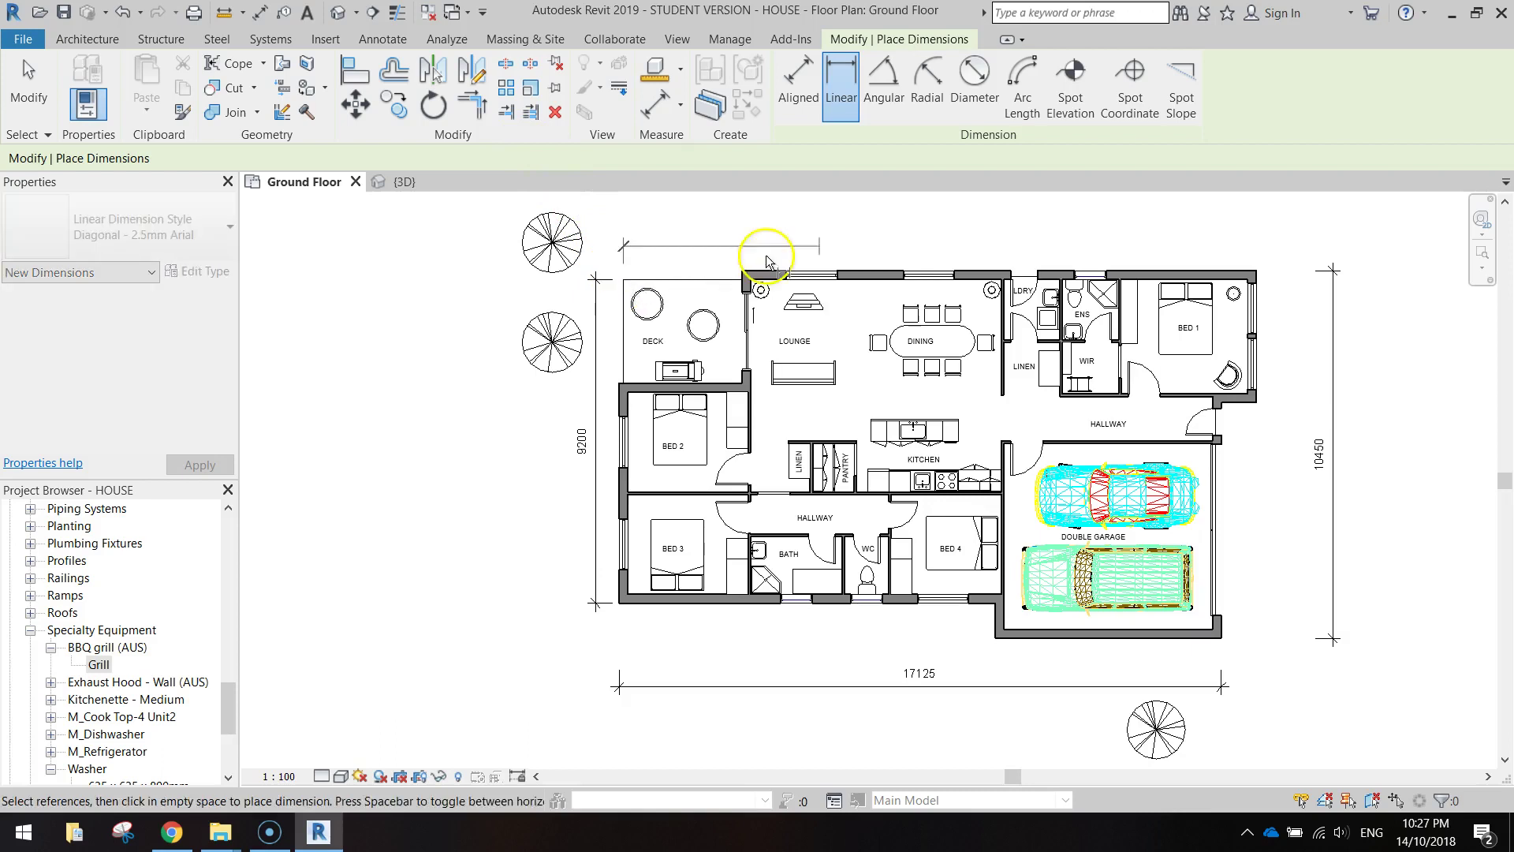
pyautogui.click(1254, 274)
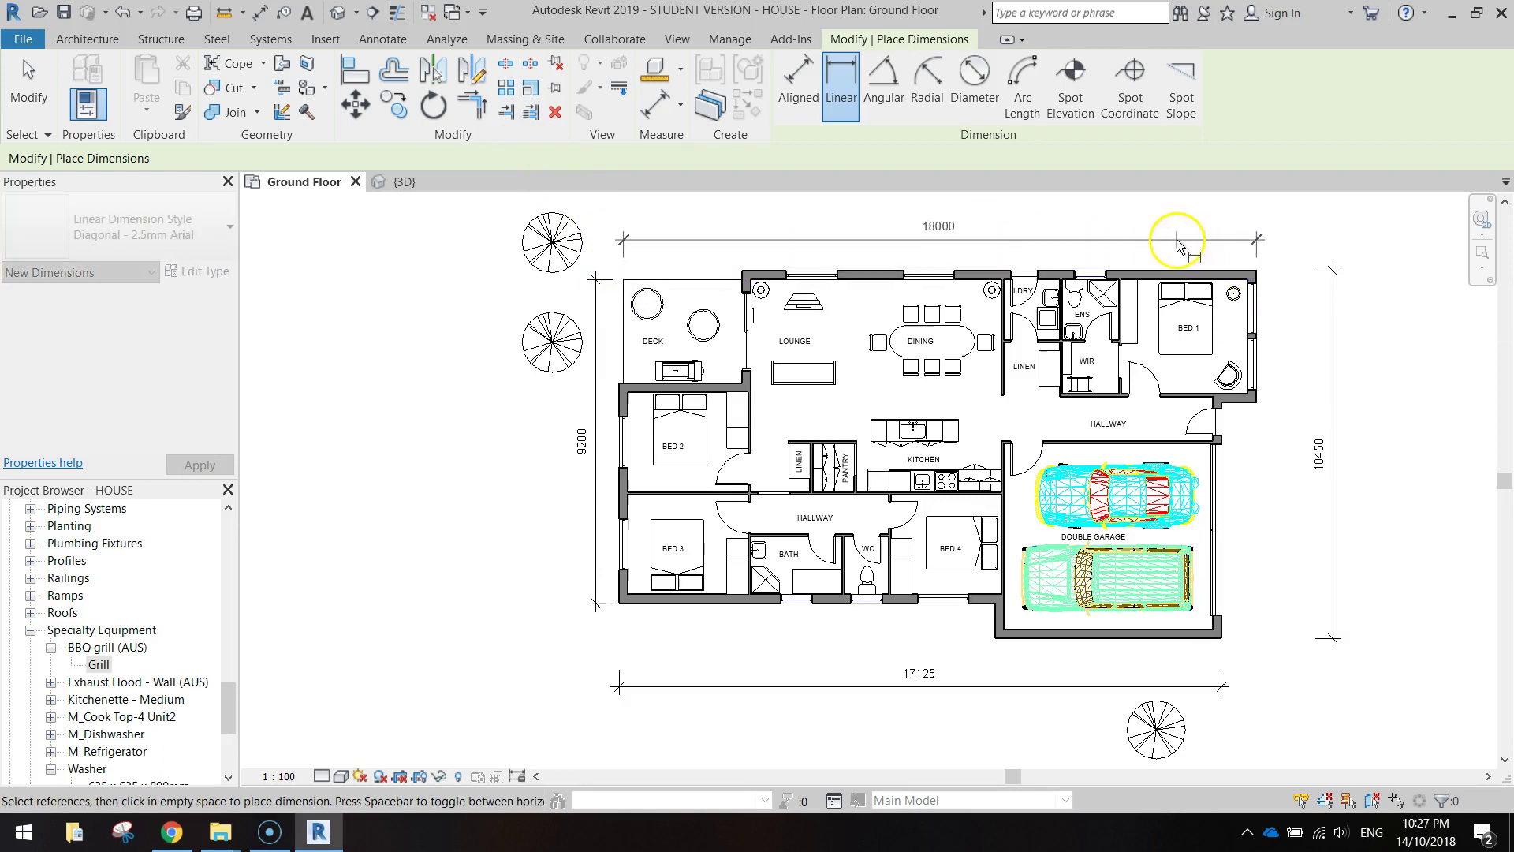
pyautogui.click(973, 241)
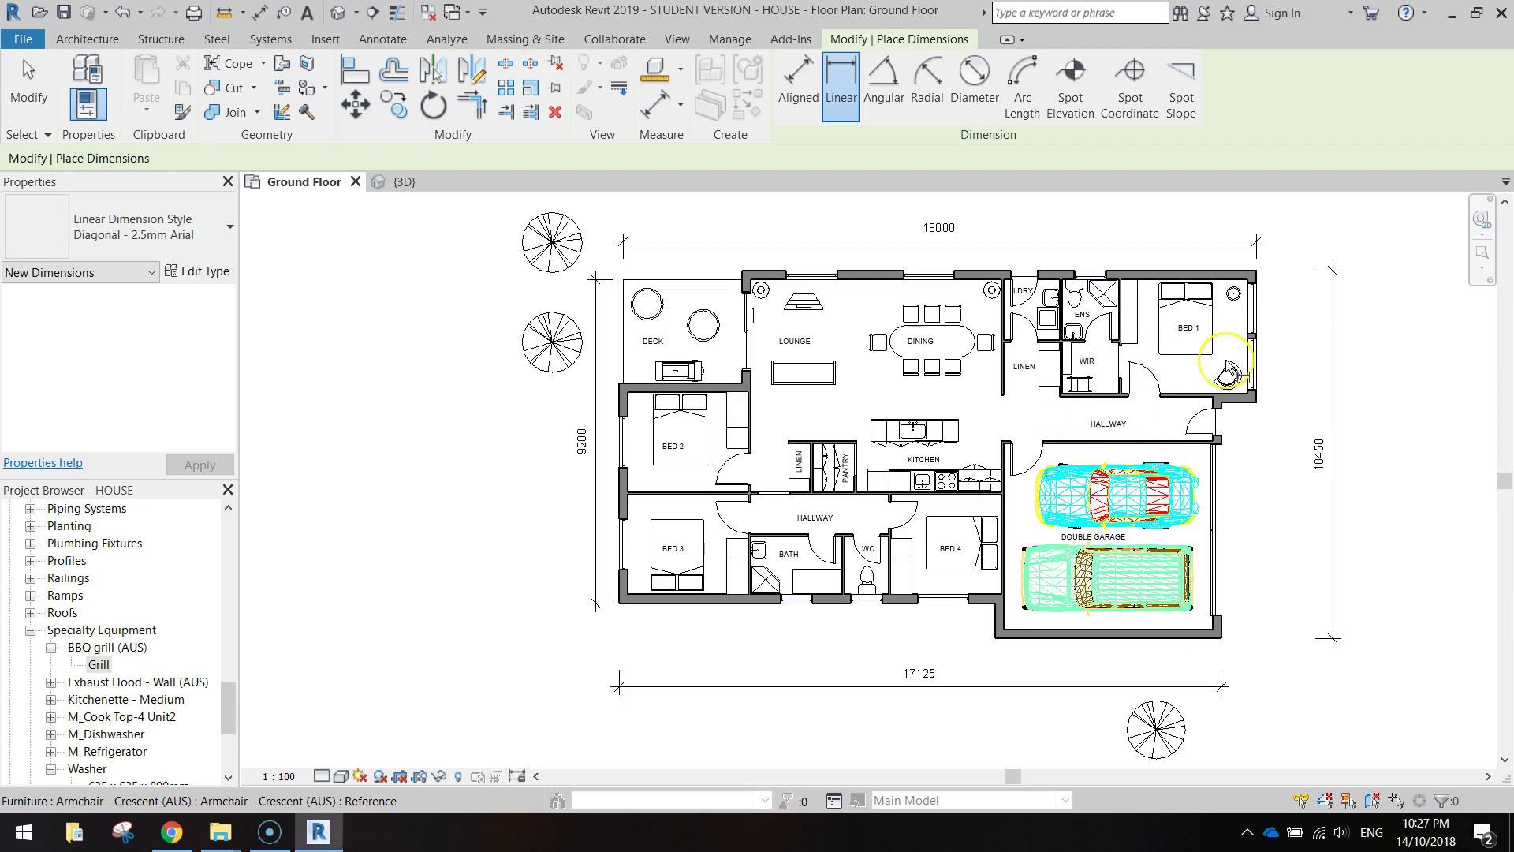
pyautogui.scroll(3, 1228, 377)
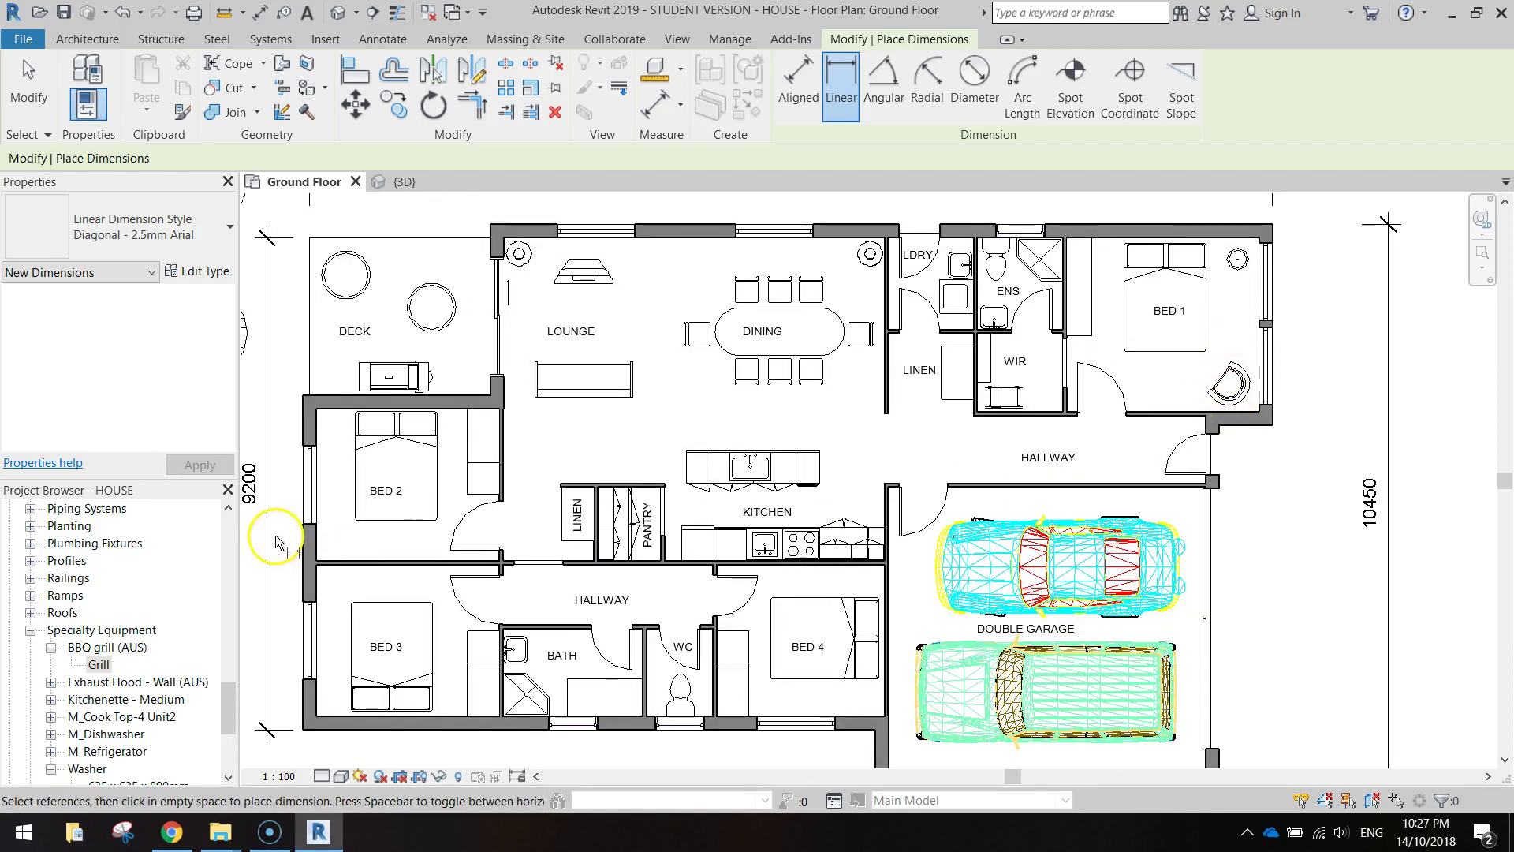
# - Zoom into Bed 2 and dimension its wall-to-wall width as 3420
pyautogui.scroll(4, 276, 540)
pyautogui.moveTo(564, 483); pyautogui.dragTo(781, 348, button='middle')
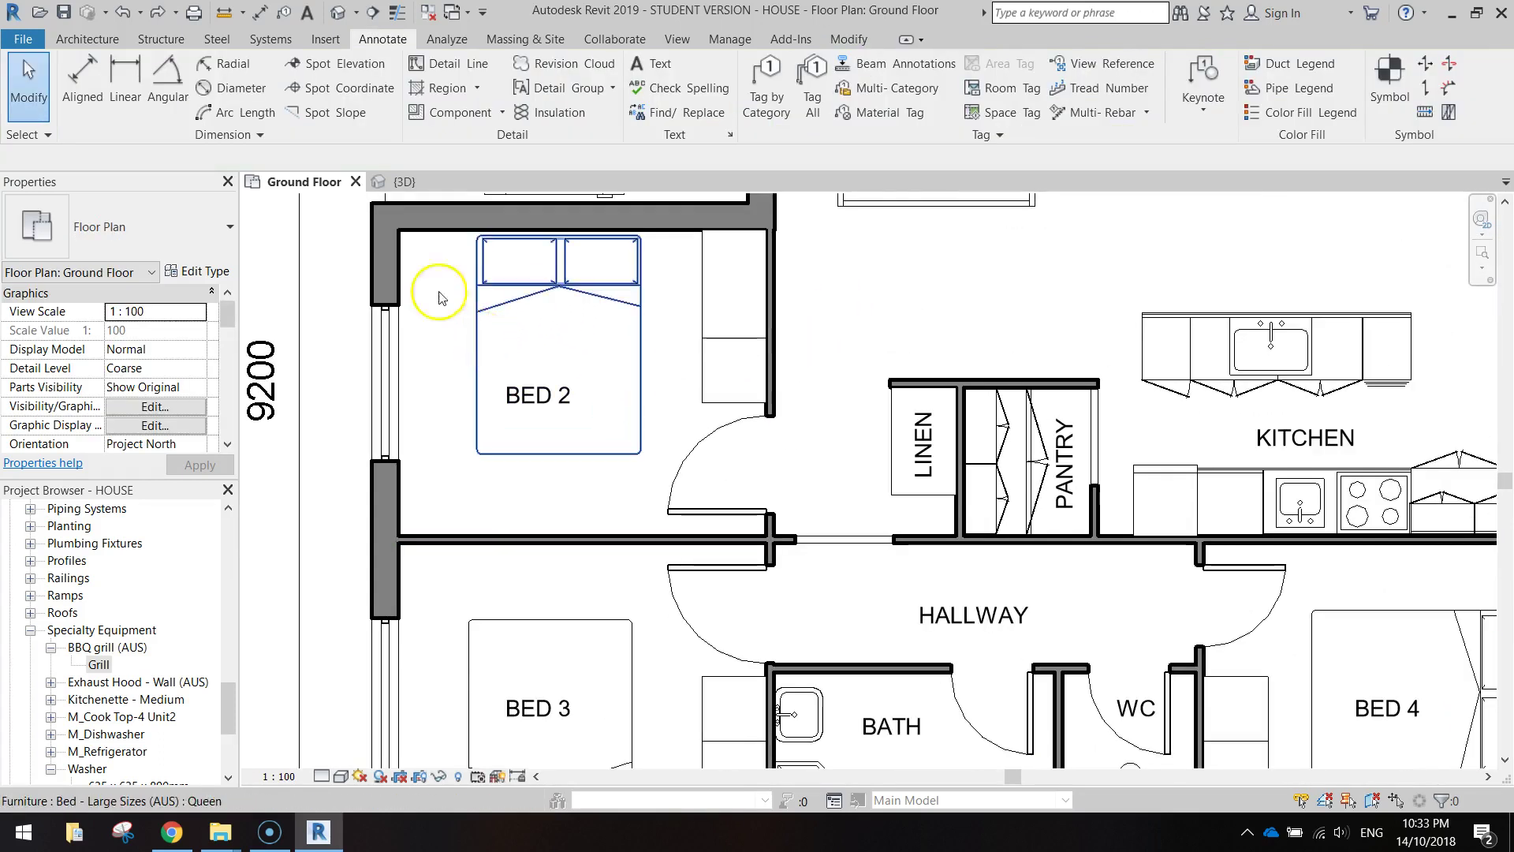
pyautogui.click(123, 84)
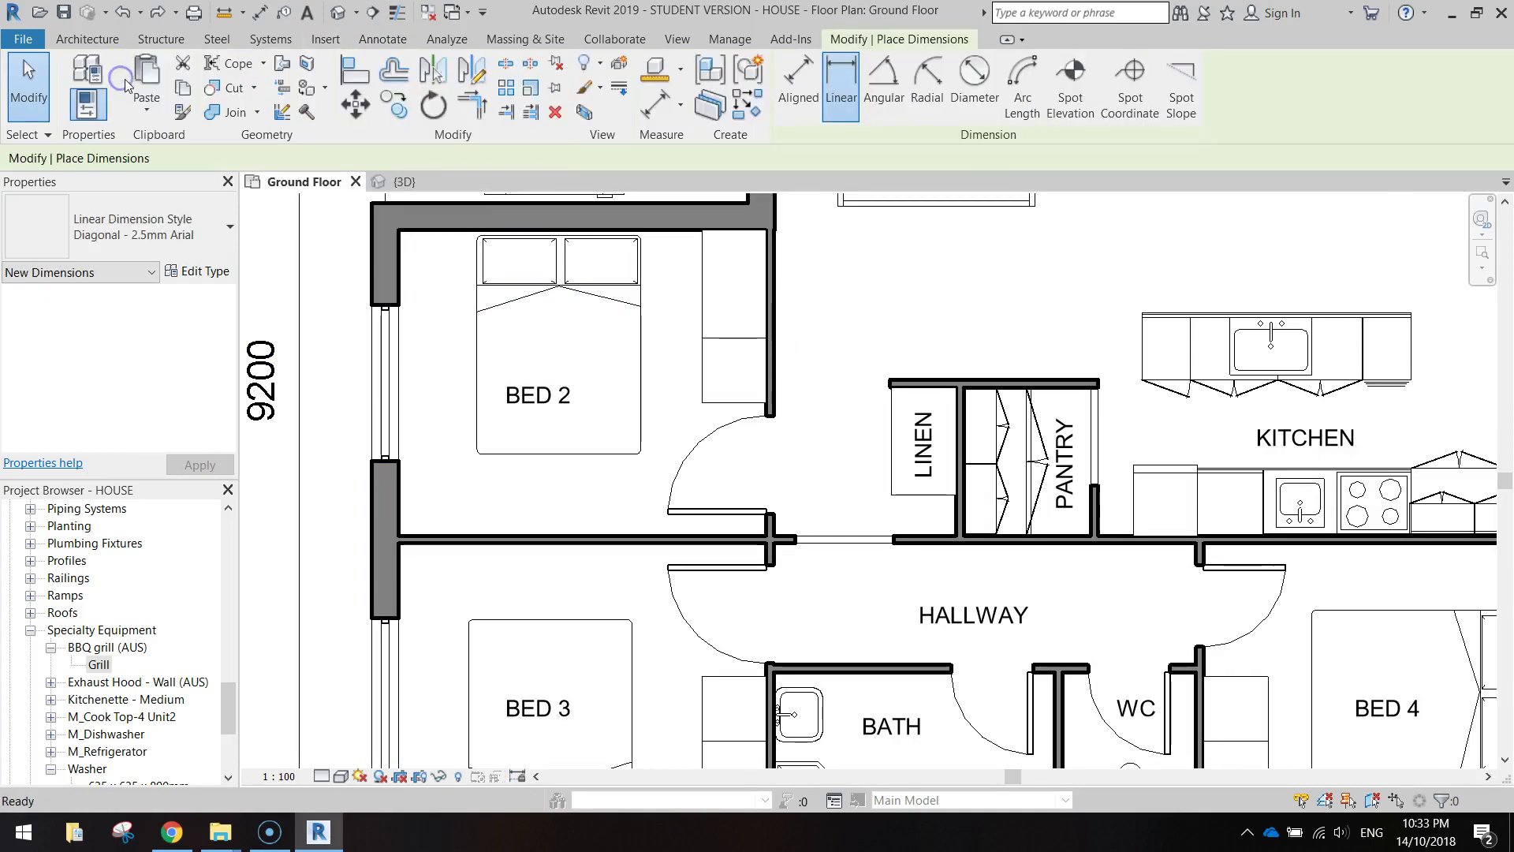
pyautogui.scroll(1, 451, 257)
pyautogui.scroll(1, 451, 257)
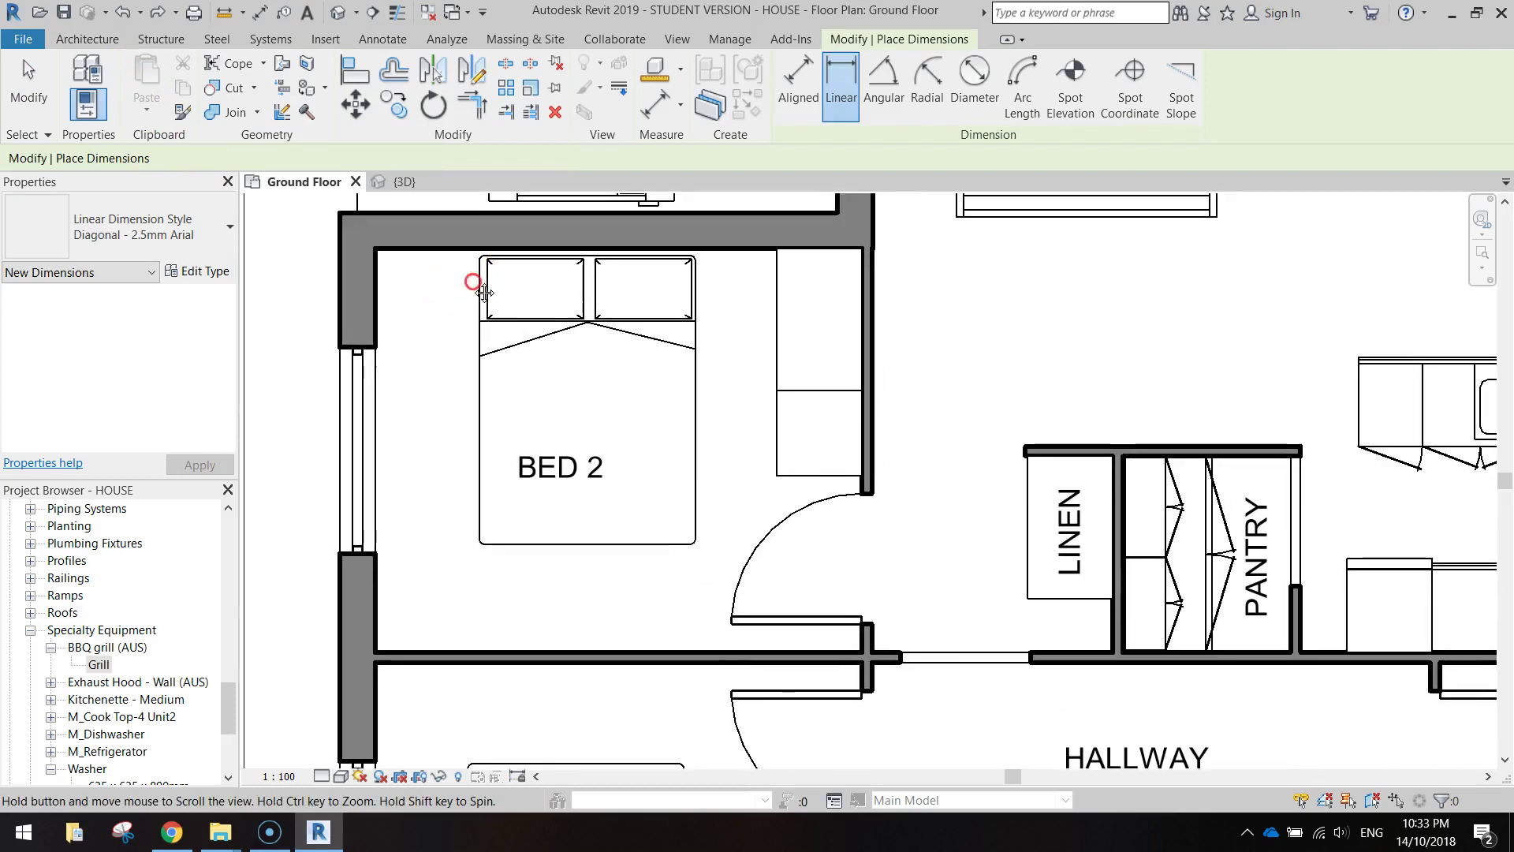
pyautogui.moveTo(476, 286); pyautogui.dragTo(448, 315, button='middle')
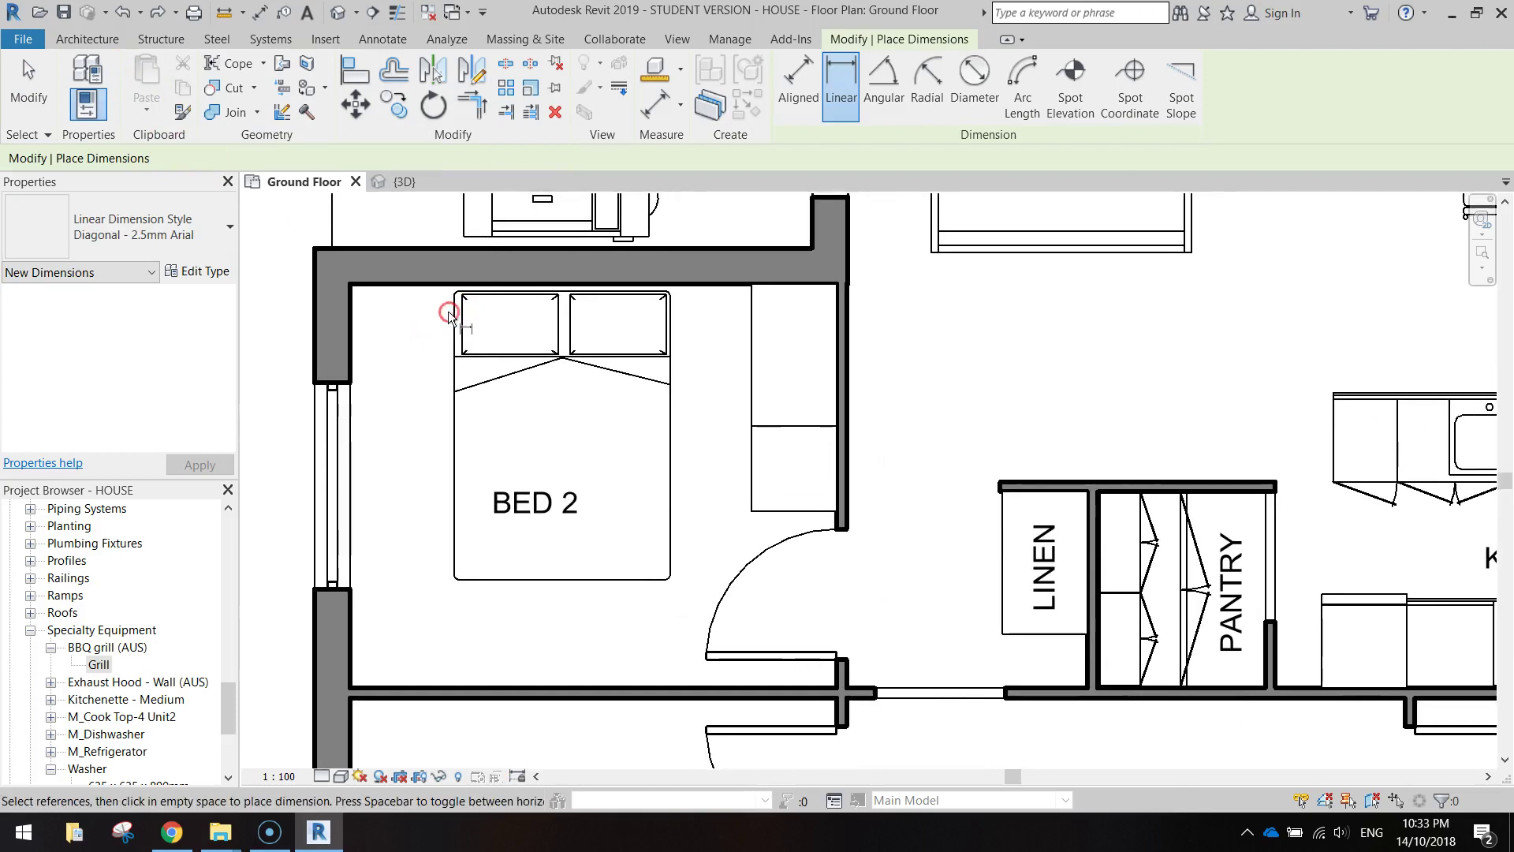
pyautogui.click(352, 287)
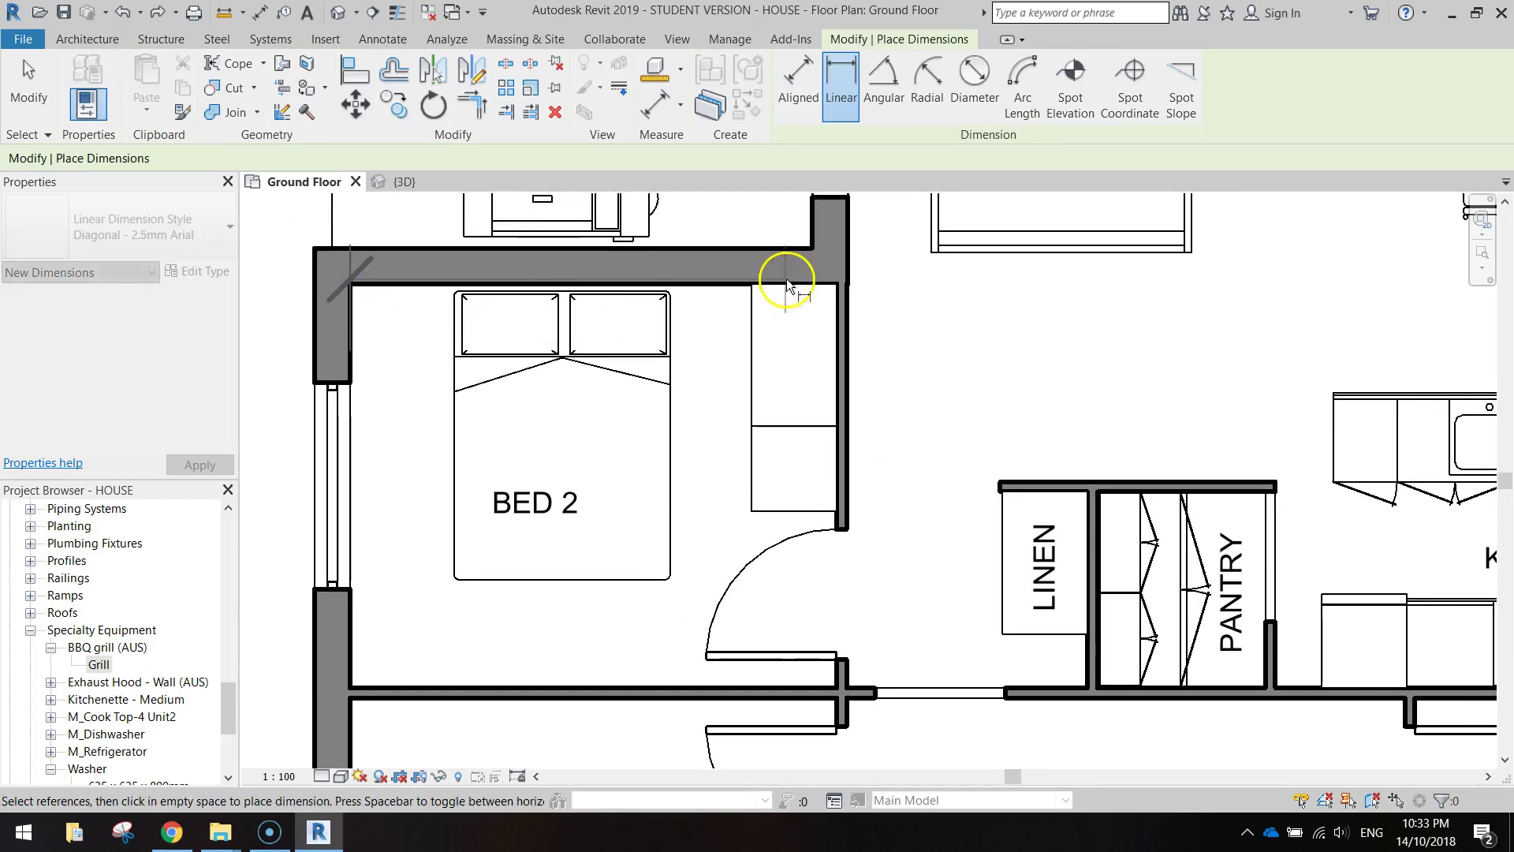
pyautogui.click(837, 288)
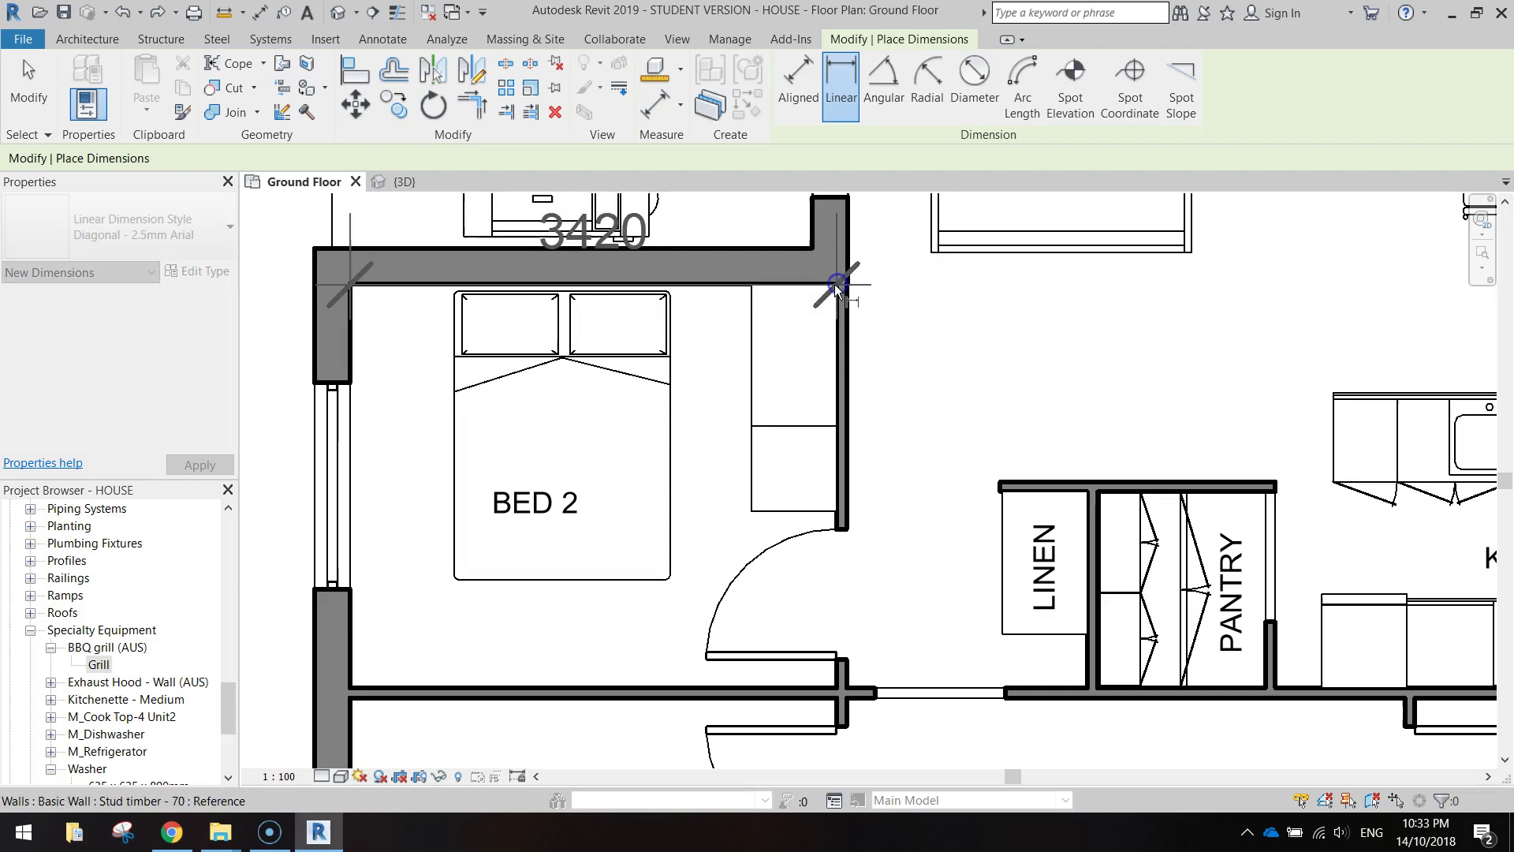
pyautogui.click(607, 604)
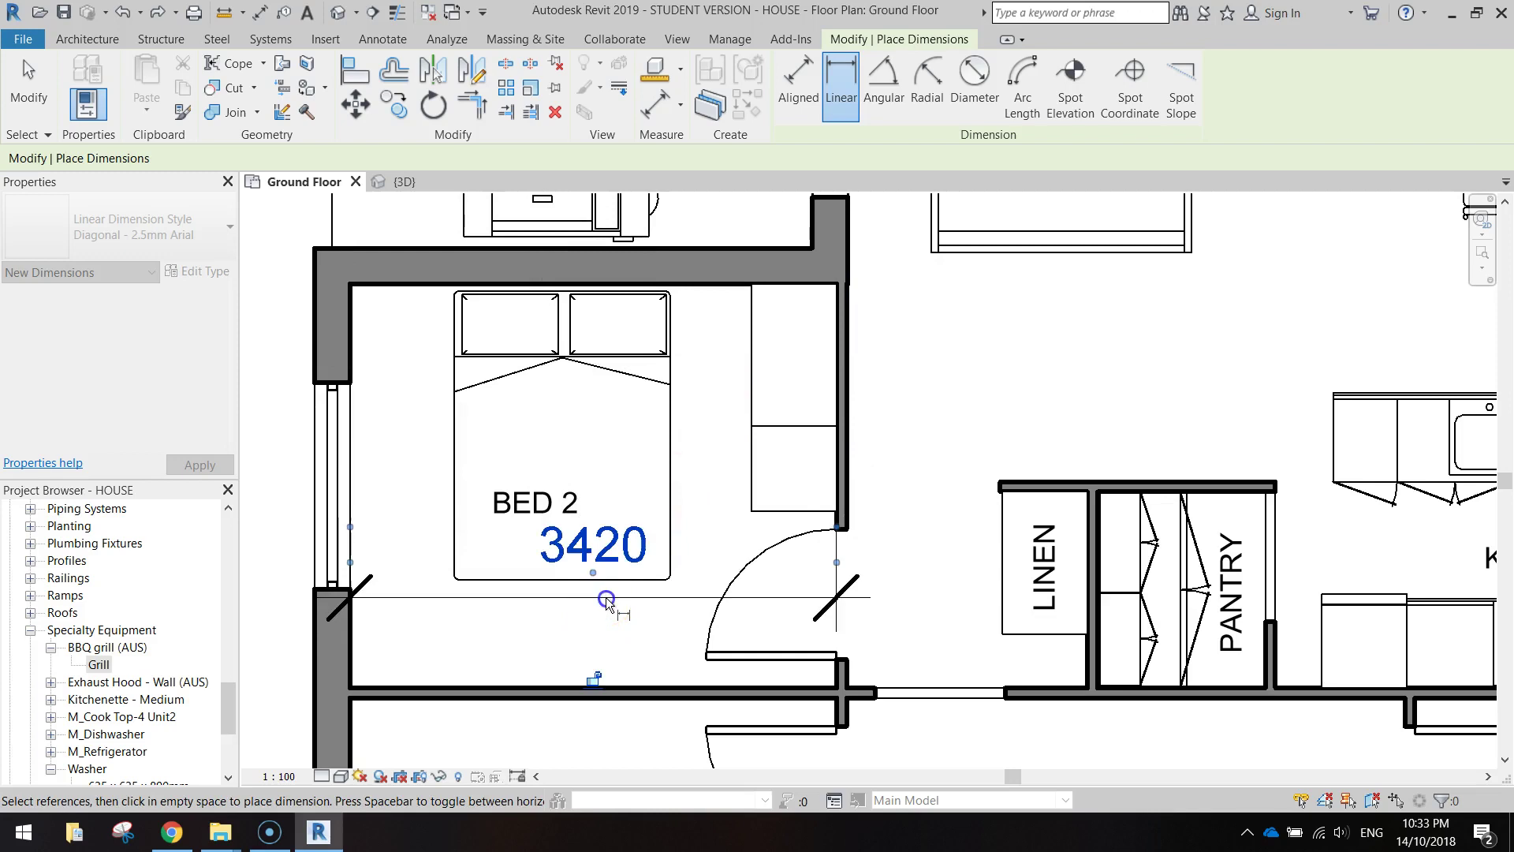
# - Add the 2840 depth dimension between Bed 2's bottom and top walls
pyautogui.click(358, 687)
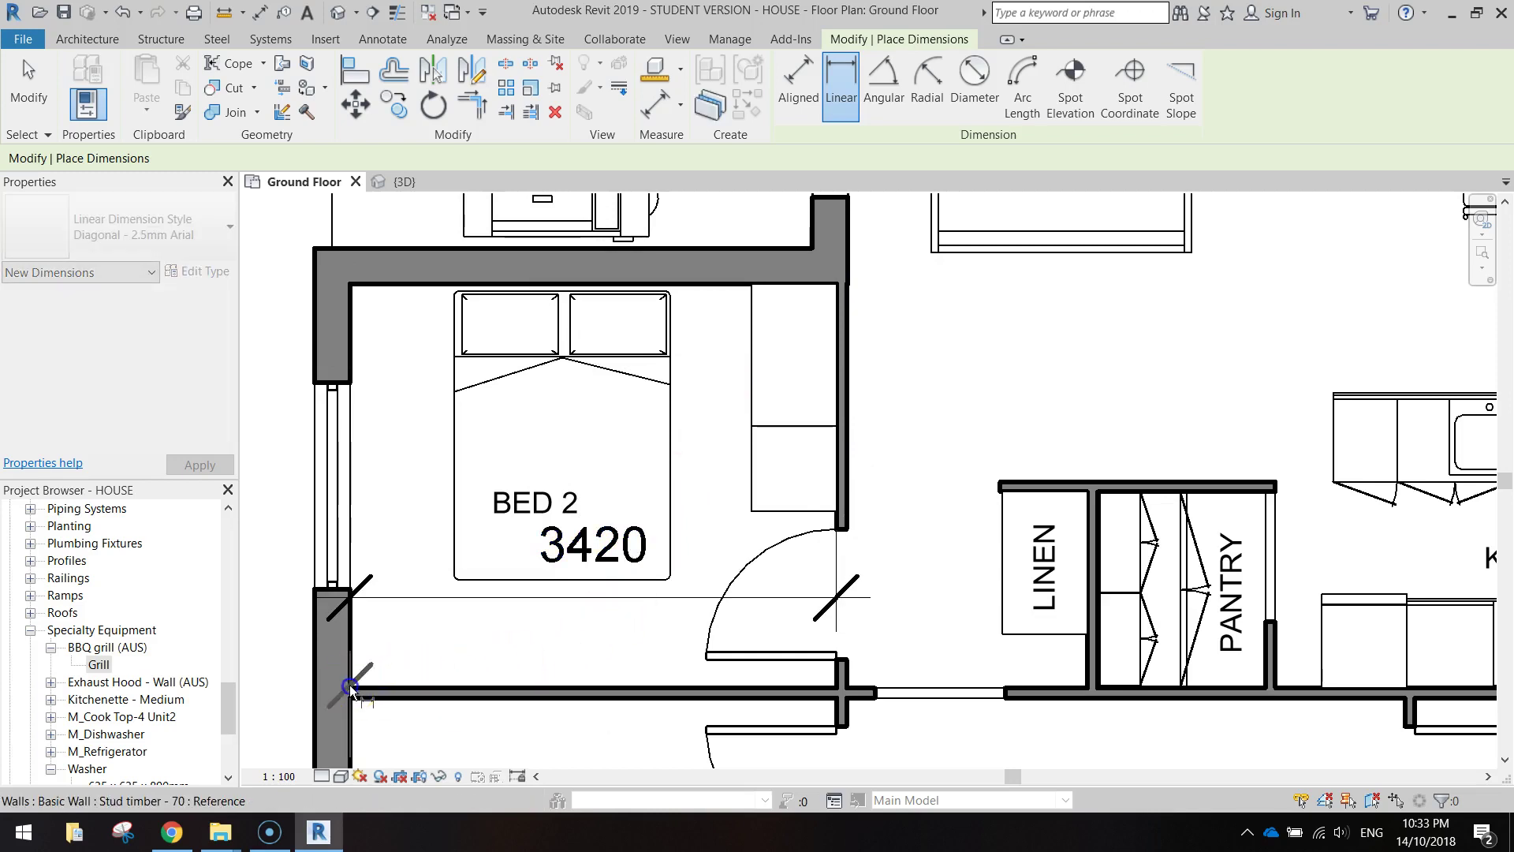
pyautogui.click(353, 287)
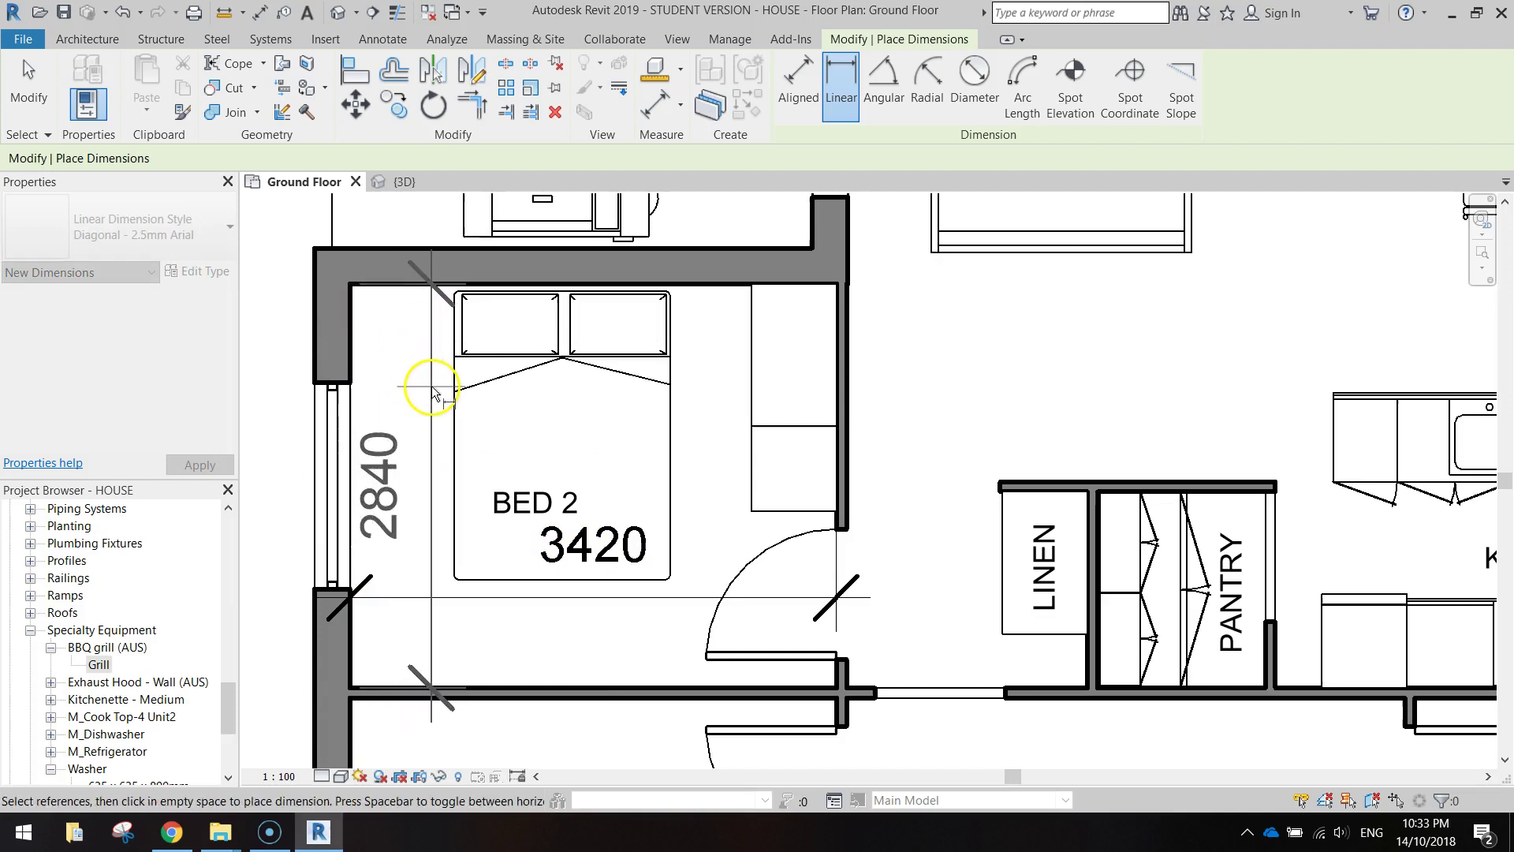
pyautogui.click(436, 392)
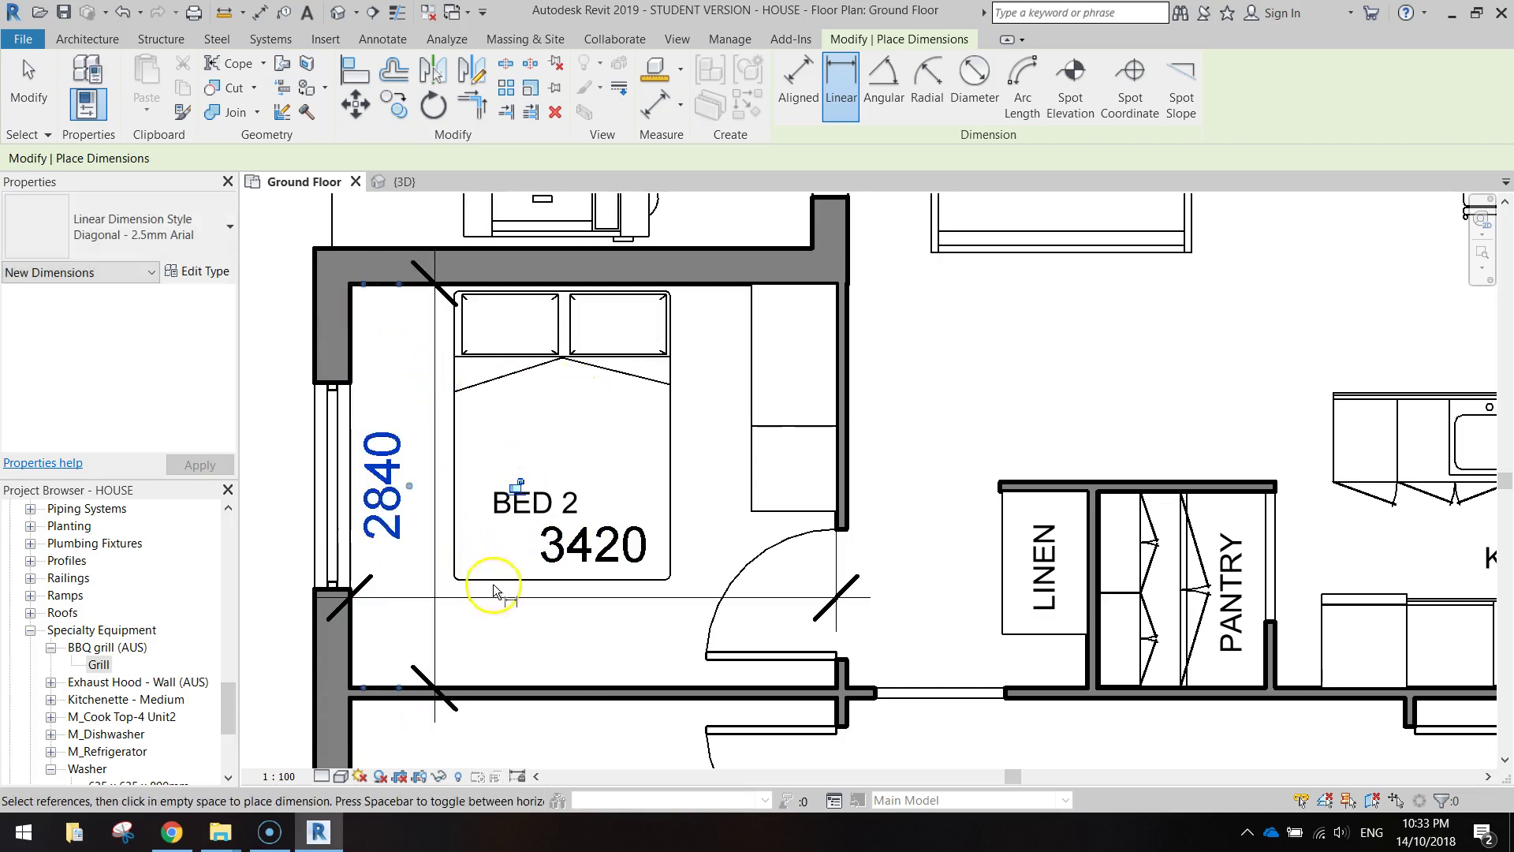
# - Move the BED 2 caption up and add a second line reading 3420 X 2840
pyautogui.press('Escape')
pyautogui.press('Escape')
pyautogui.click(530, 505)
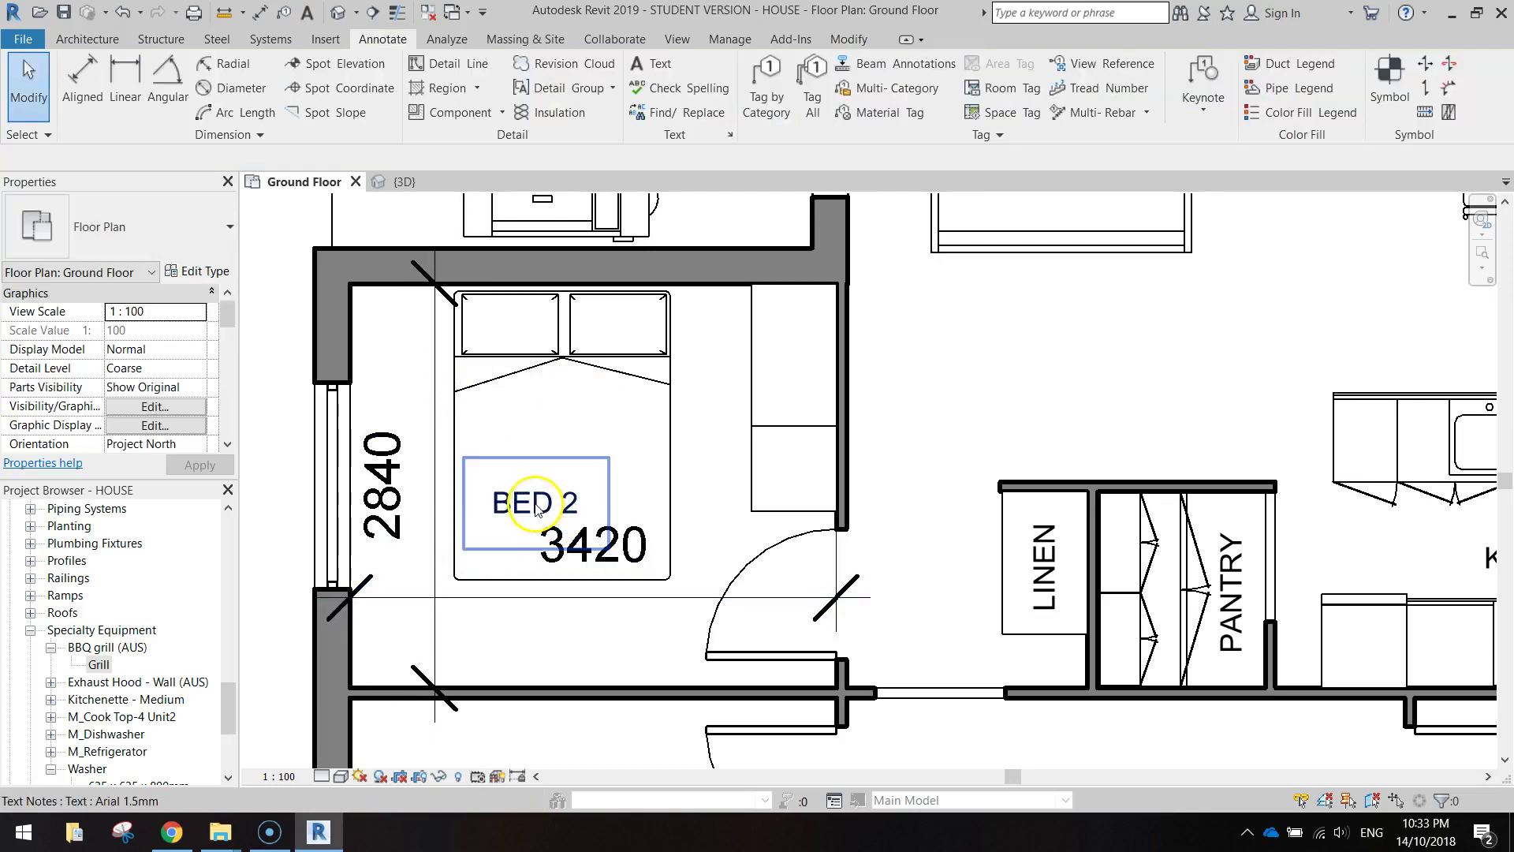
pyautogui.moveTo(530, 504); pyautogui.dragTo(545, 434)
pyautogui.doubleClick(601, 436)
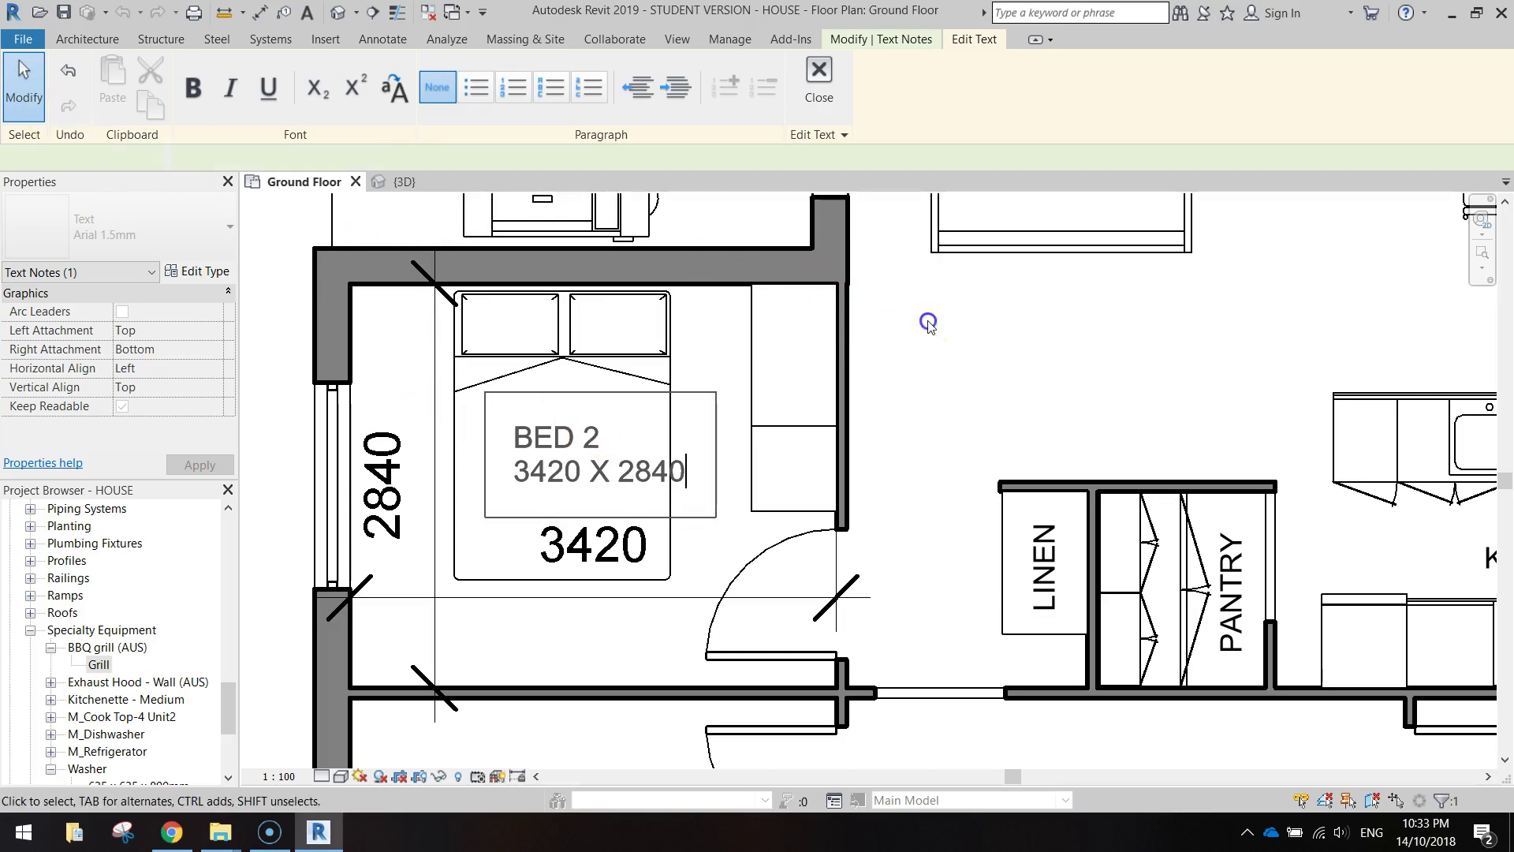
pyautogui.click(855, 312)
# - Delete the 2840 and 3420 interior dimensions from Bed 2
pyautogui.click(384, 477)
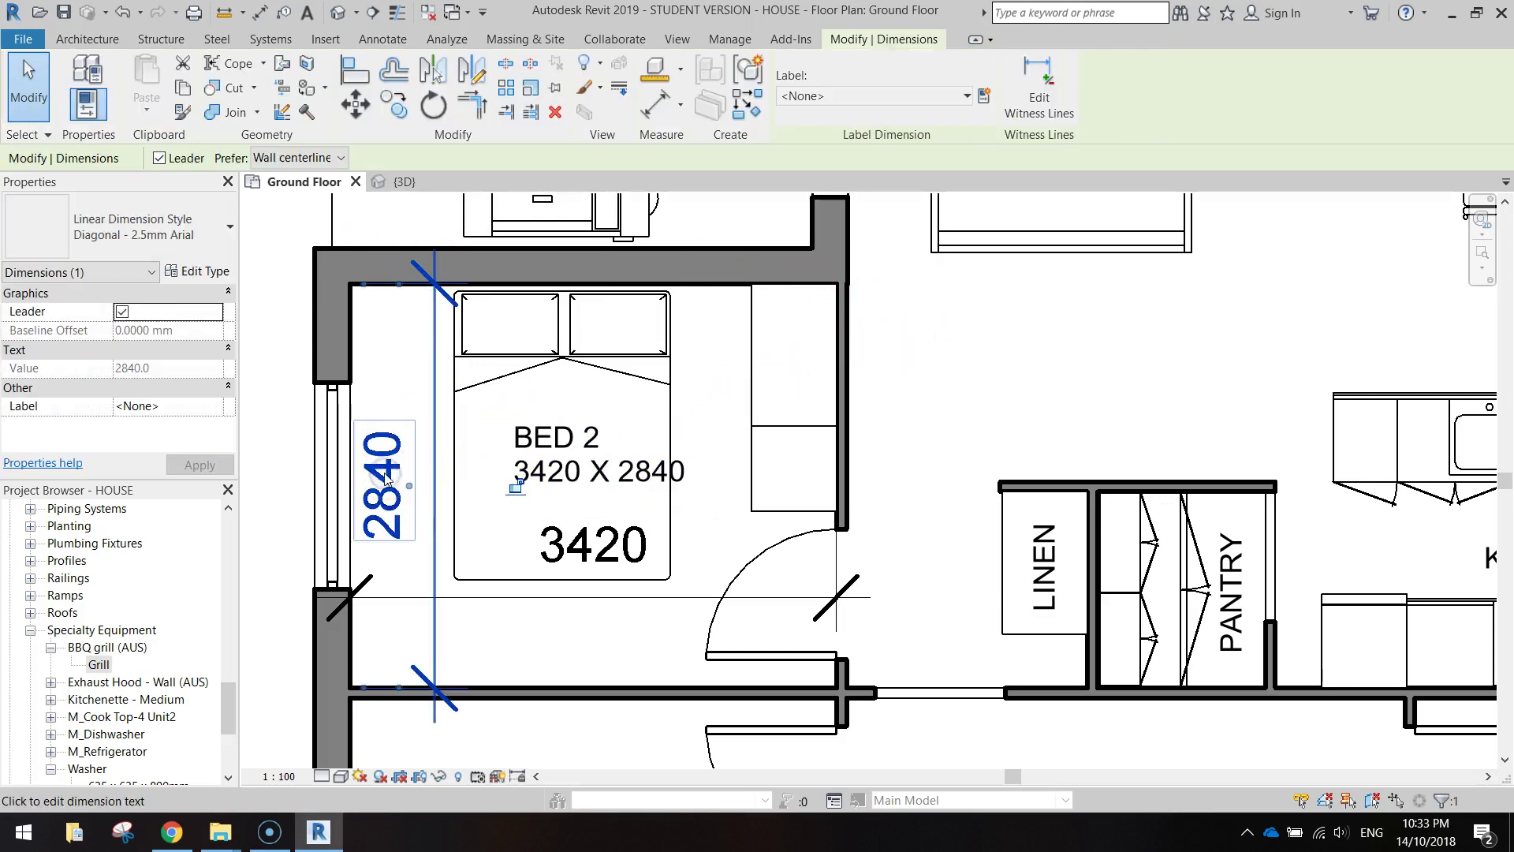
pyautogui.press('Delete')
pyautogui.click(444, 595)
pyautogui.press('Delete')
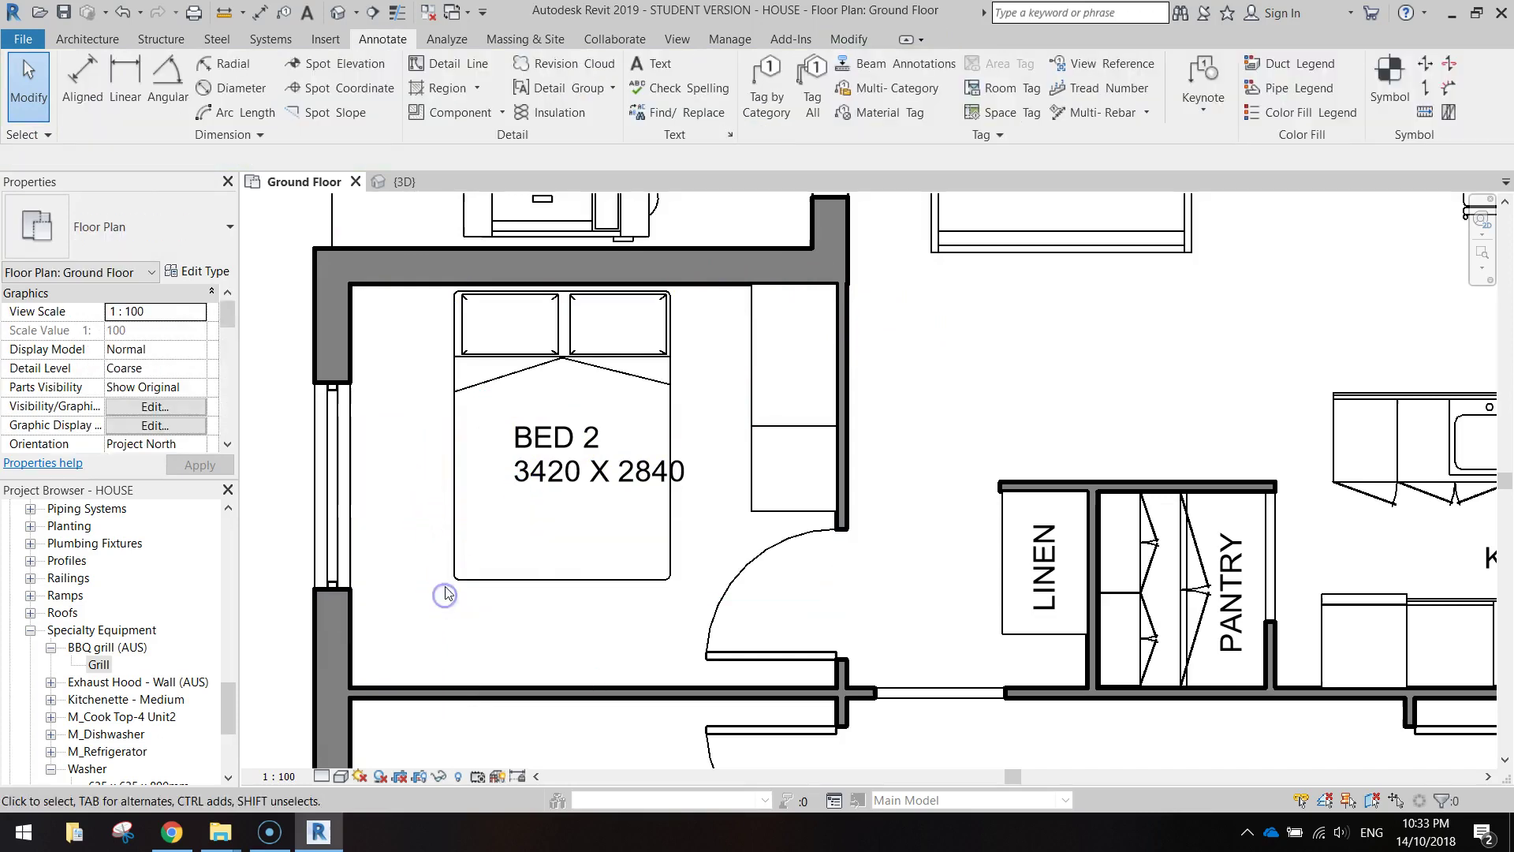
# - Reposition the BED 2 caption inside the bed outline and centre-align its text
pyautogui.moveTo(572, 471); pyautogui.dragTo(539, 497)
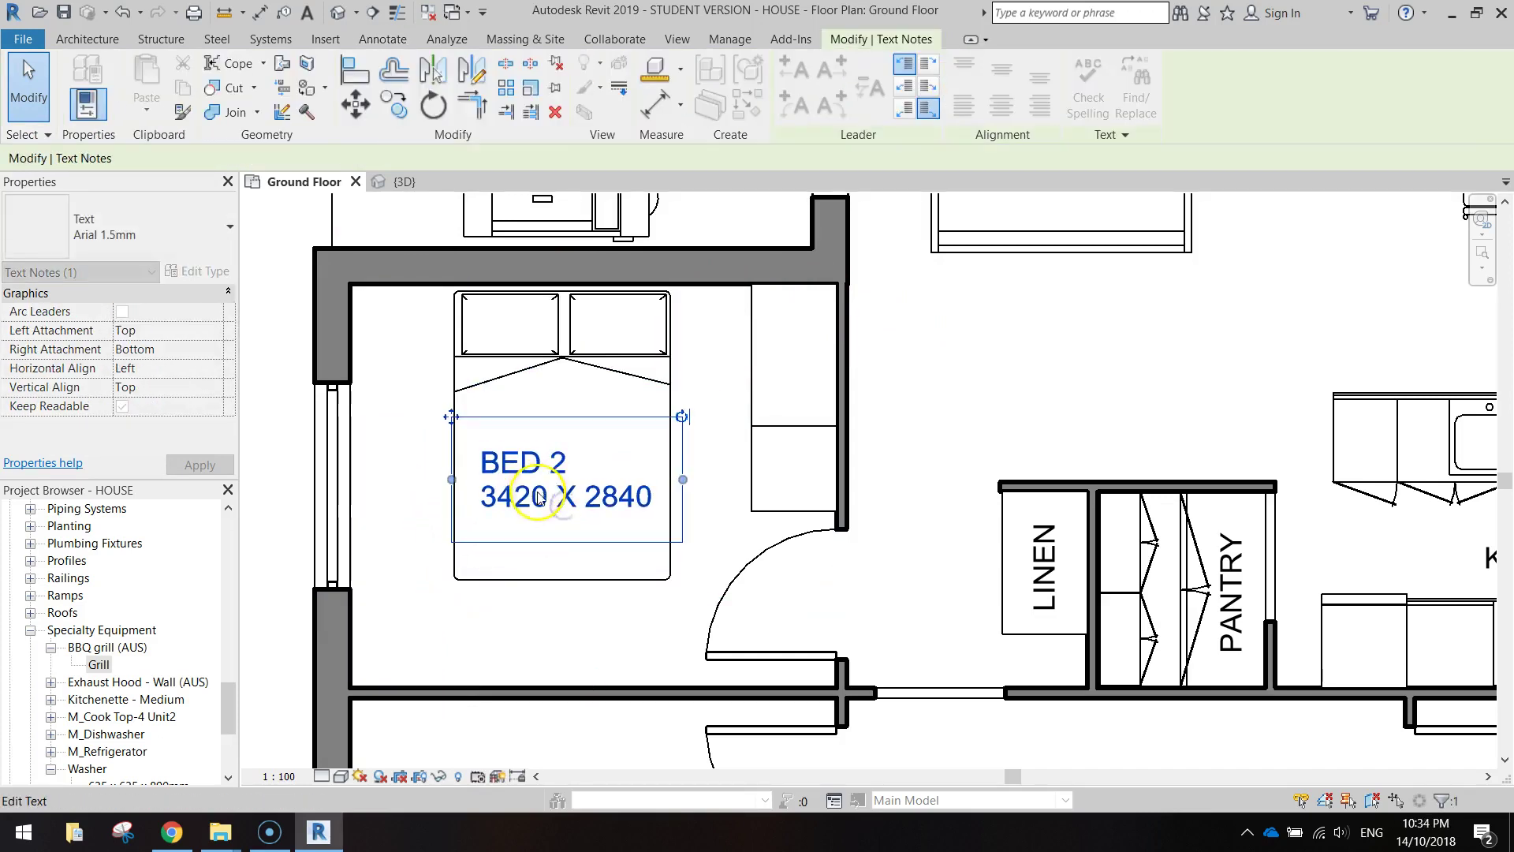
pyautogui.click(547, 489)
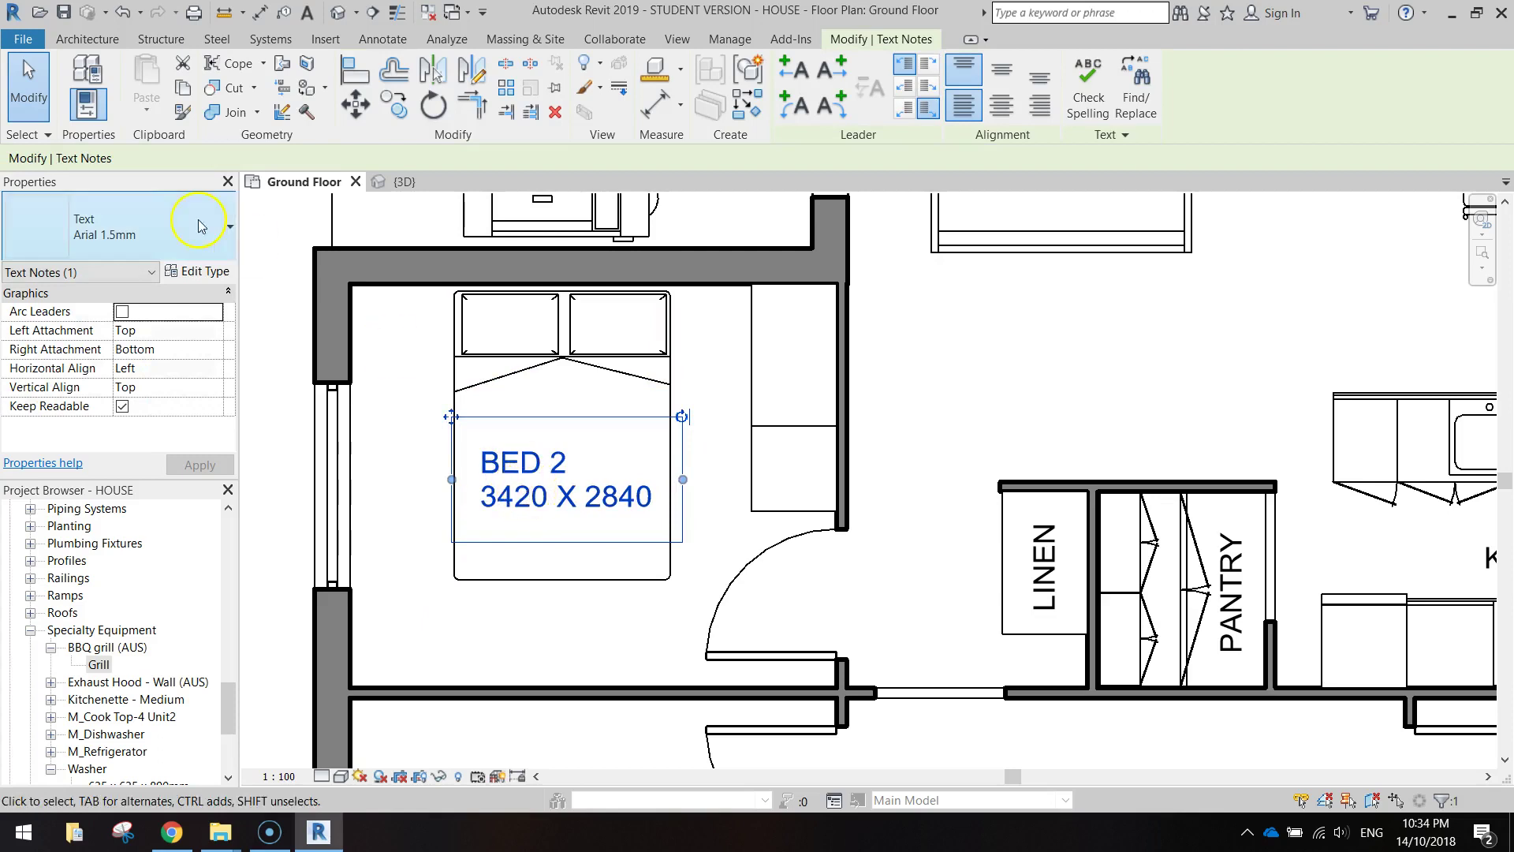
pyautogui.click(508, 483)
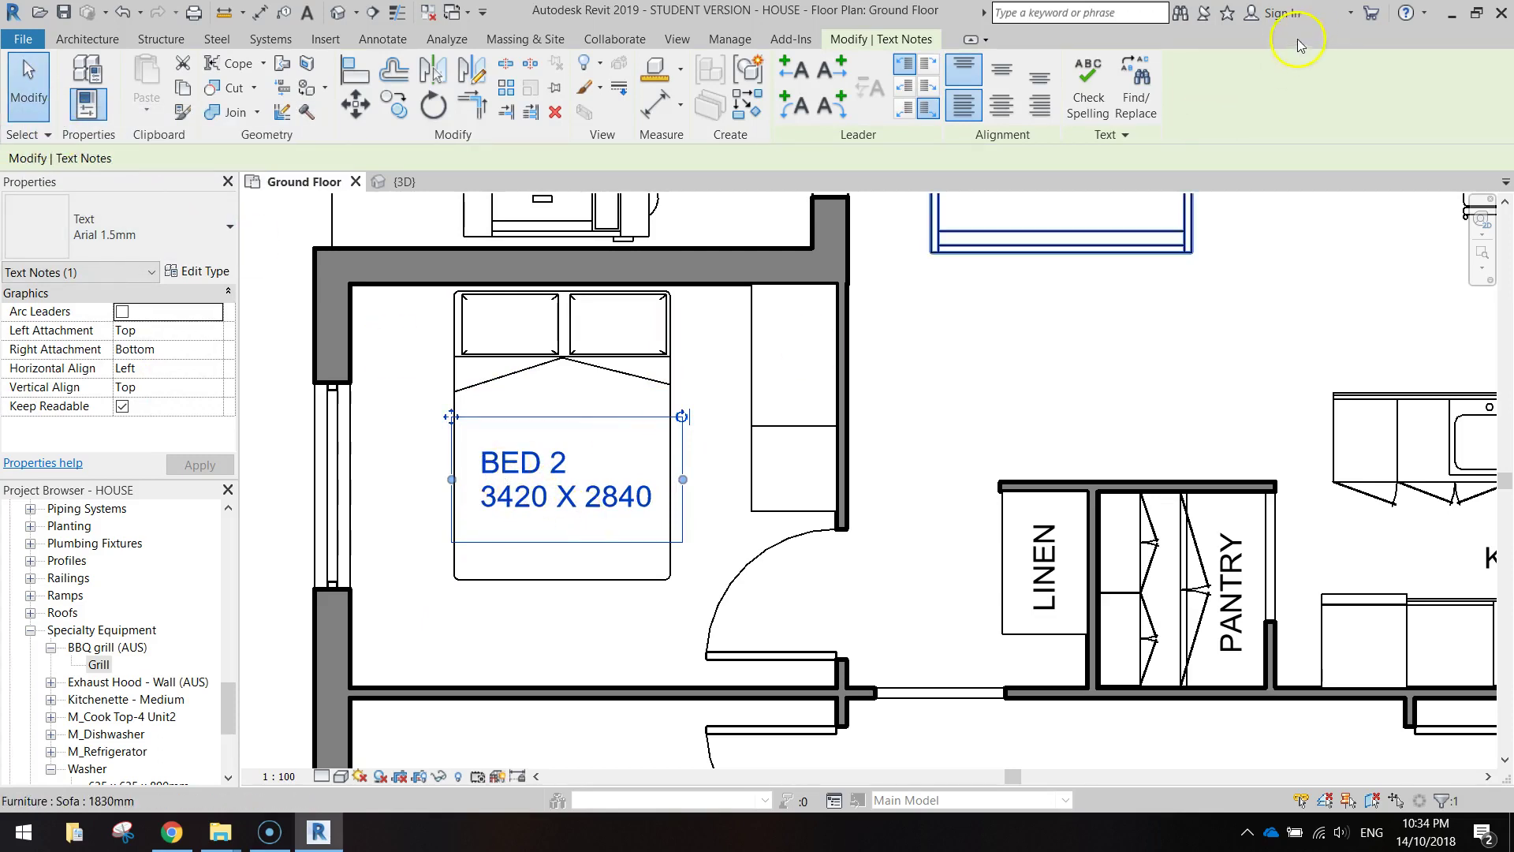
pyautogui.click(1000, 107)
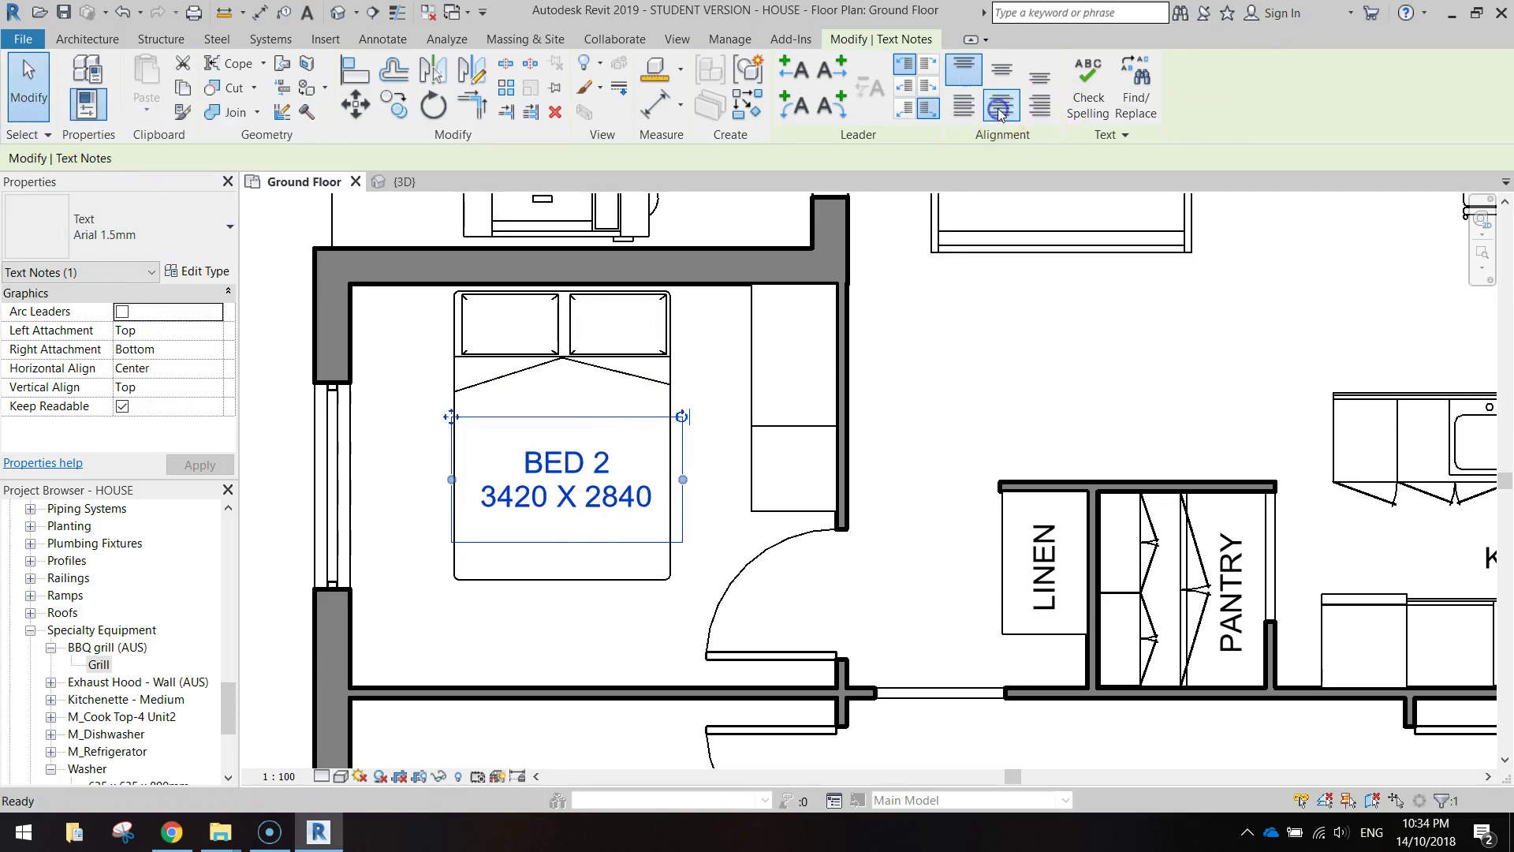
pyautogui.doubleClick(571, 465)
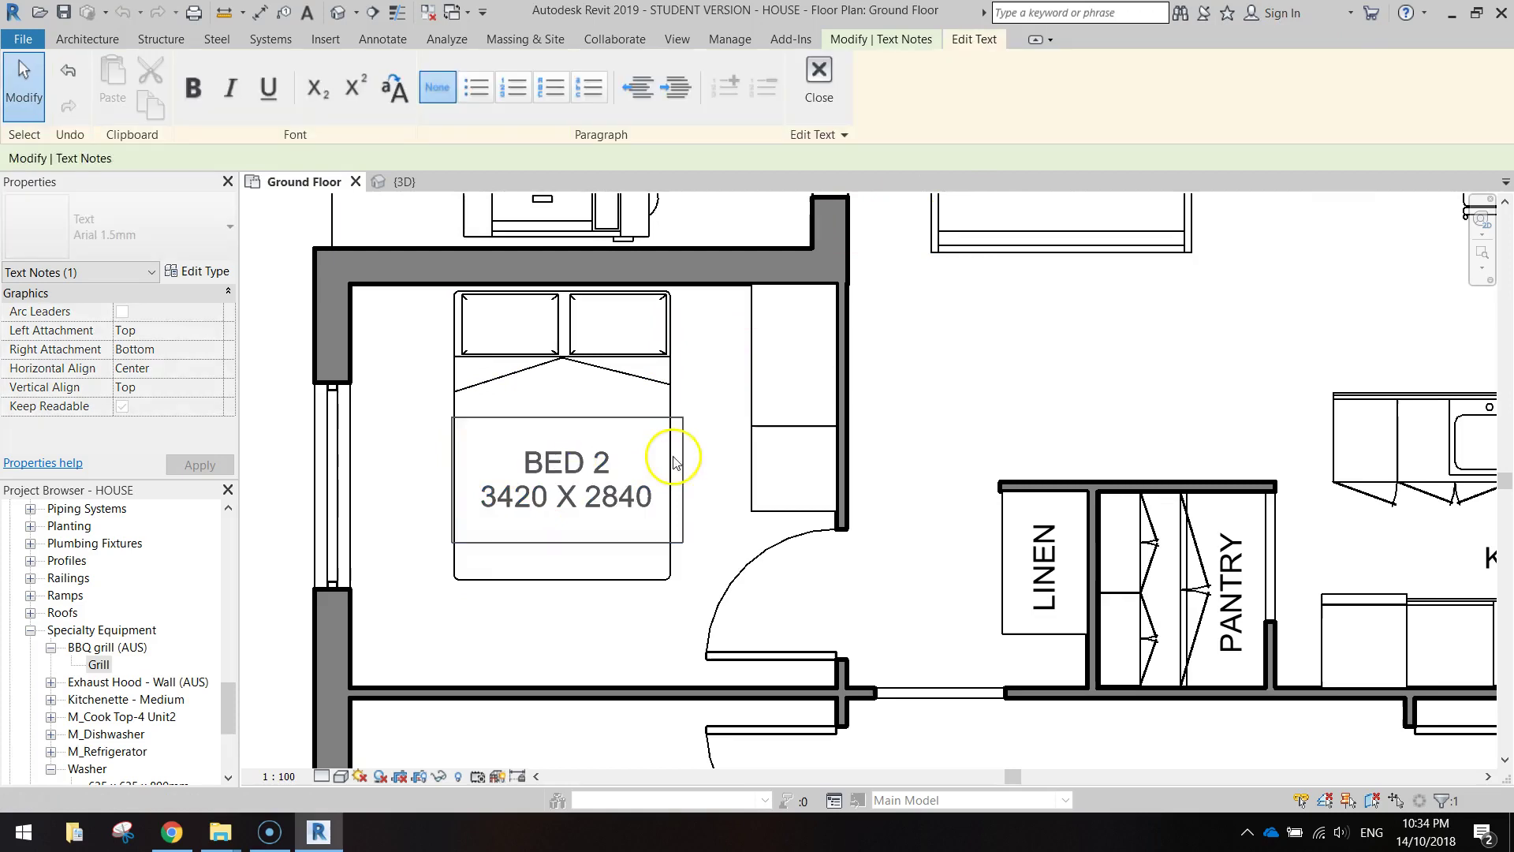
pyautogui.click(700, 442)
pyautogui.scroll(-2, 652, 461)
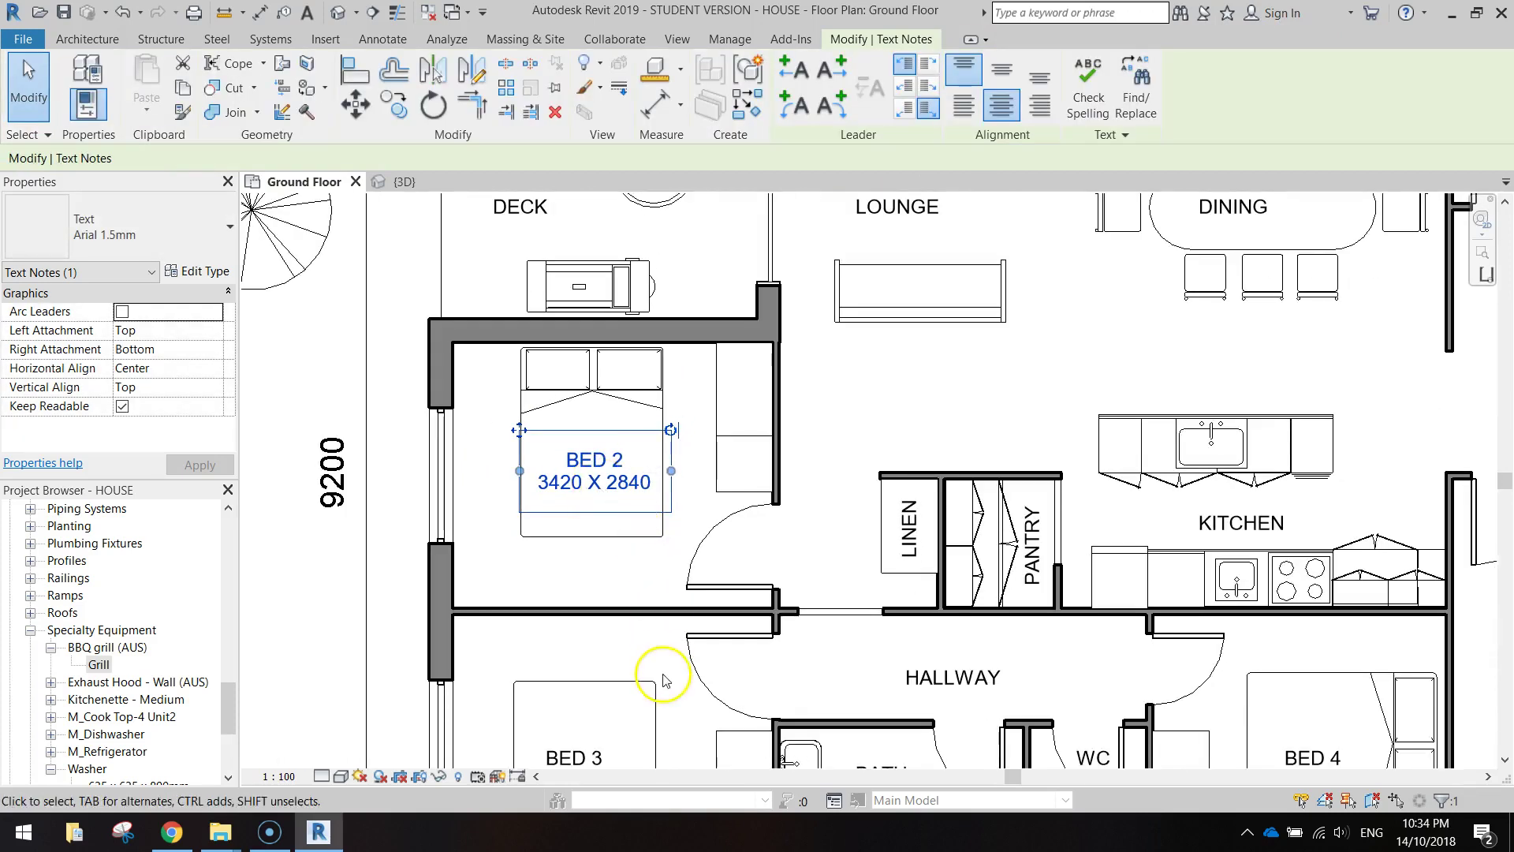
# - Move the BED 3 caption up toward the head of the bed
pyautogui.moveTo(666, 676); pyautogui.dragTo(658, 352, button='middle')
pyautogui.click(585, 442)
pyautogui.scroll(2, 585, 442)
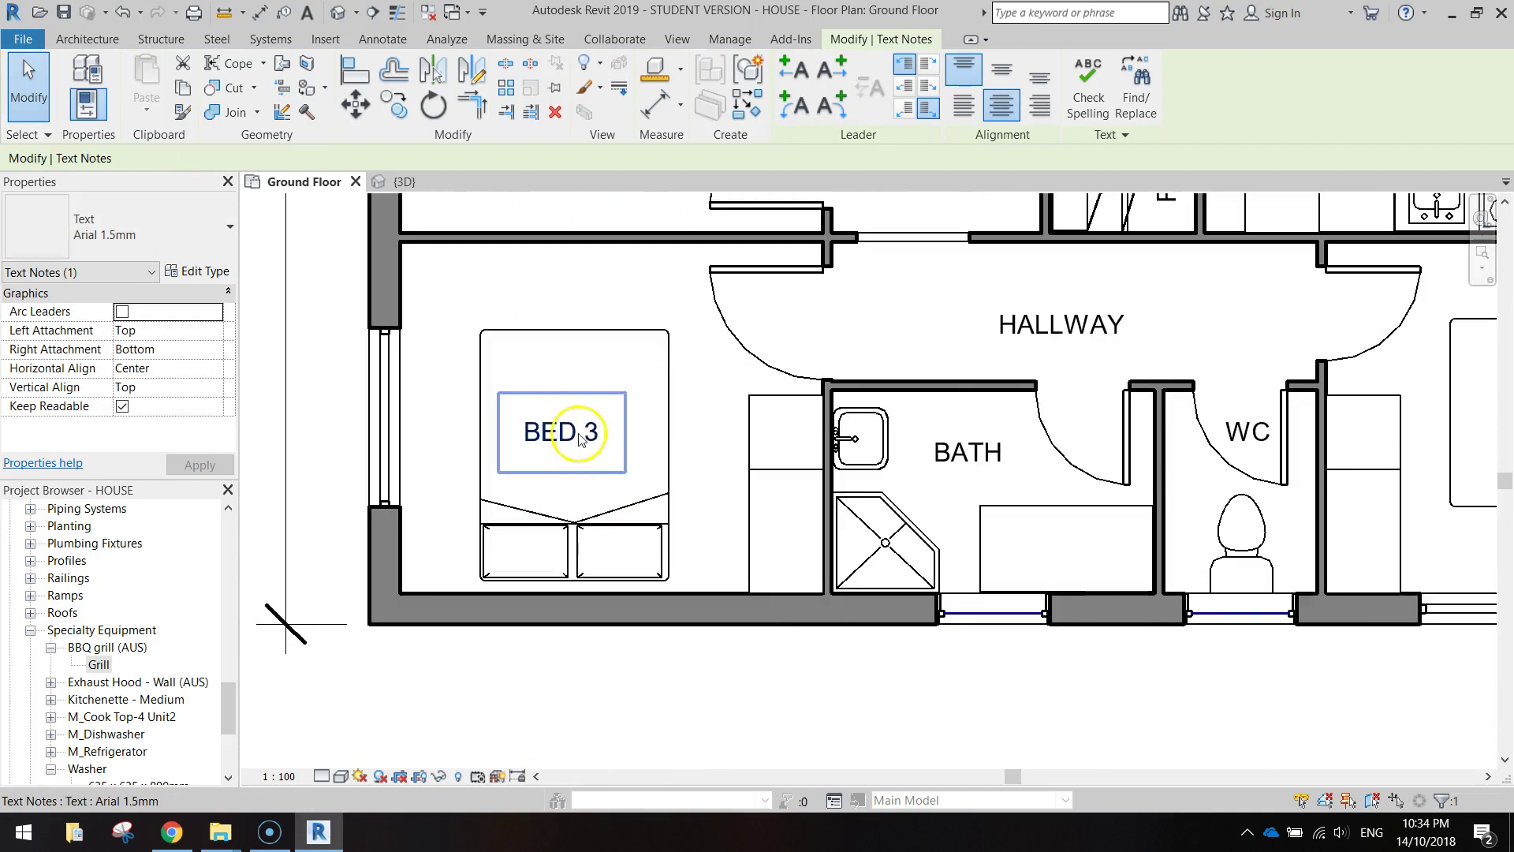
pyautogui.keyDown('ctrl'); pyautogui.moveTo(584, 436); pyautogui.dragTo(584, 387); pyautogui.keyUp('ctrl')
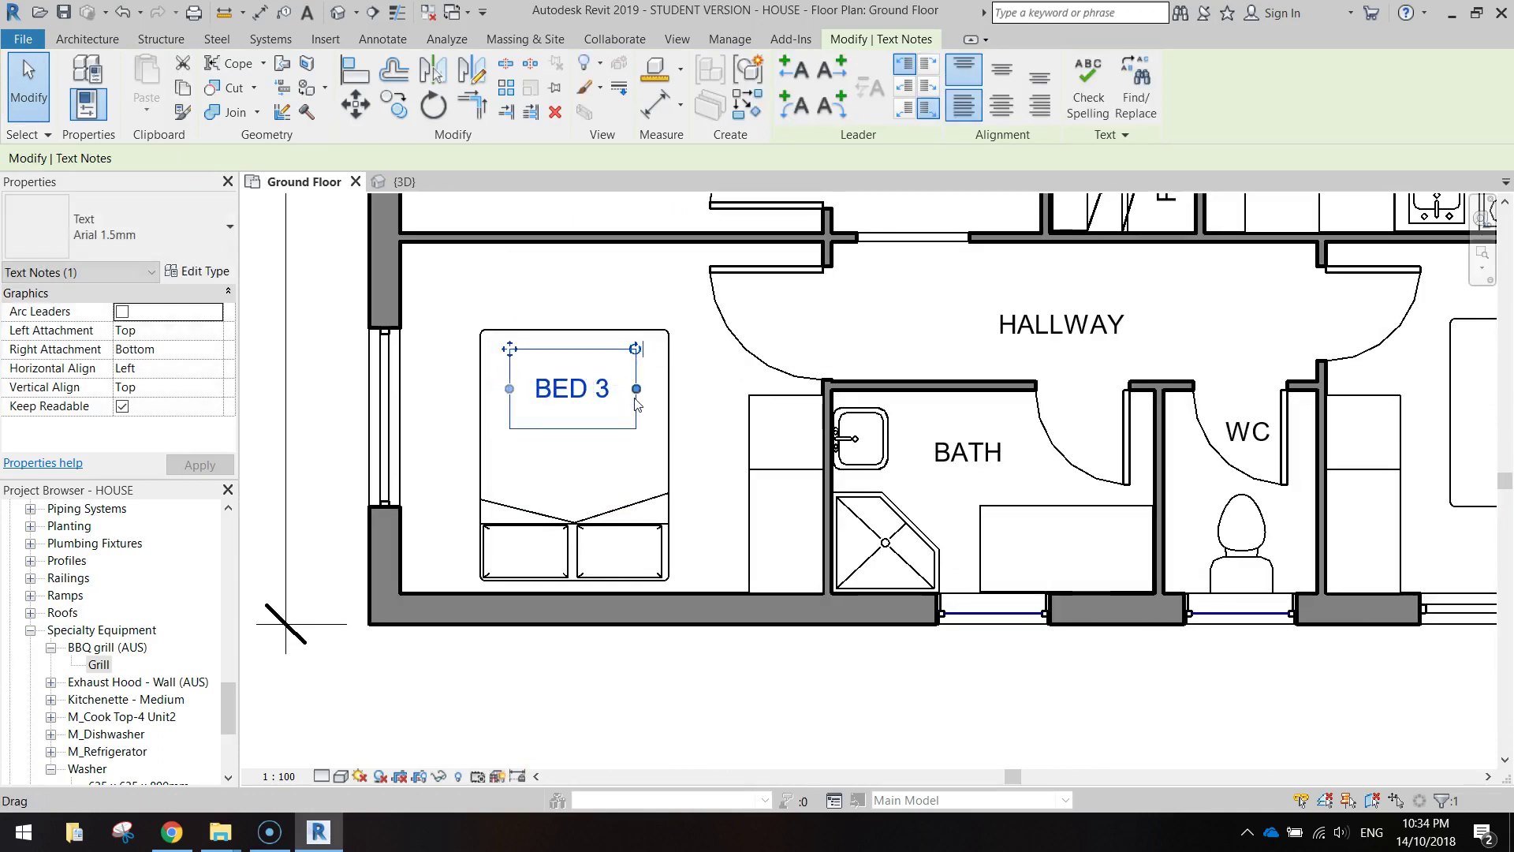
# - Dimension Bed 3's 3420 width and 2840 depth with linear dimensions
pyautogui.click(386, 41)
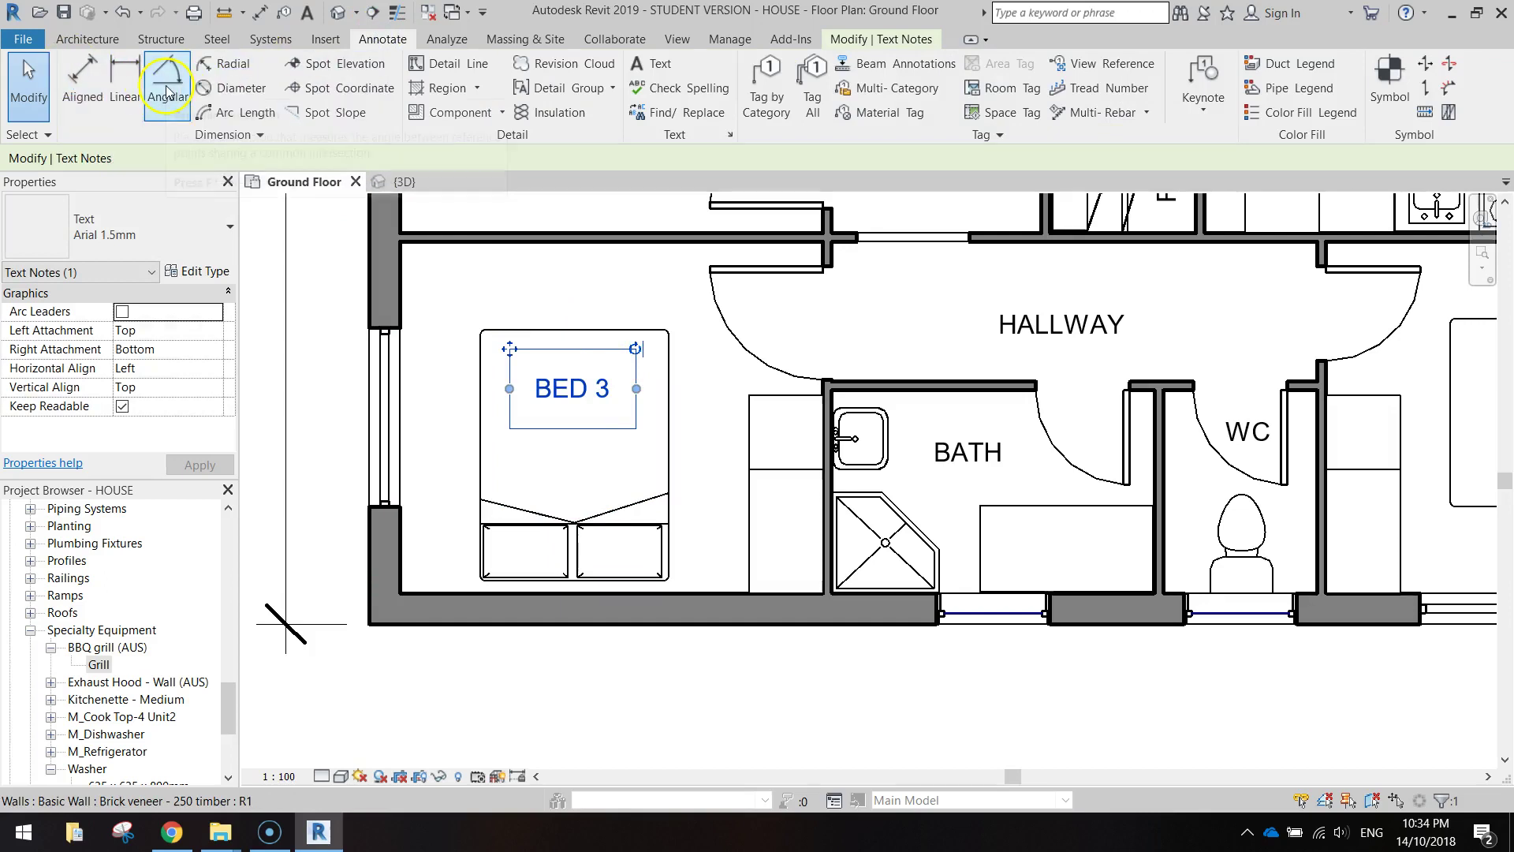
pyautogui.click(128, 87)
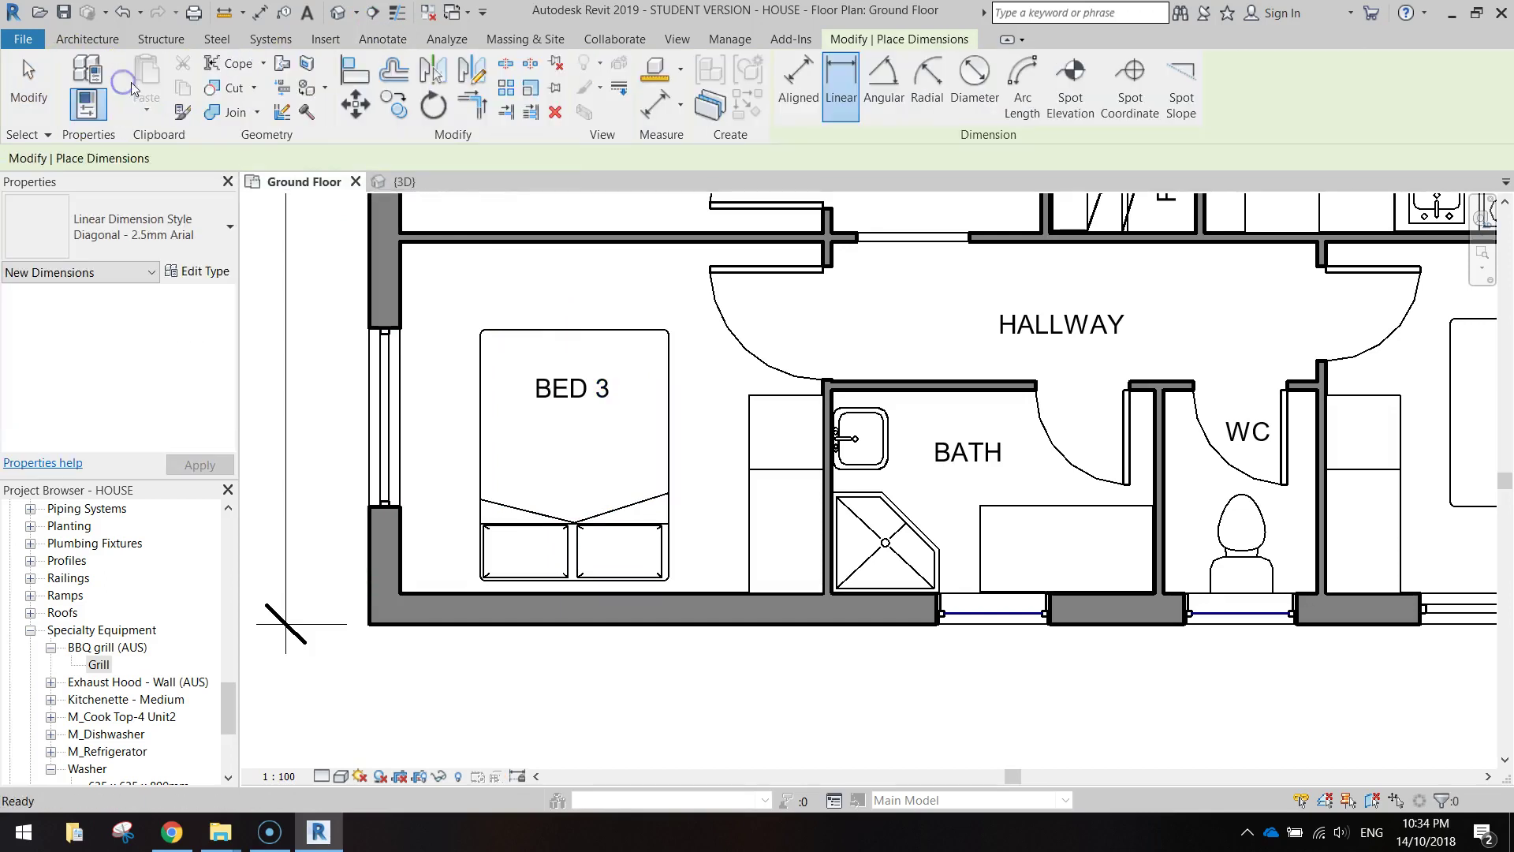
pyautogui.click(402, 242)
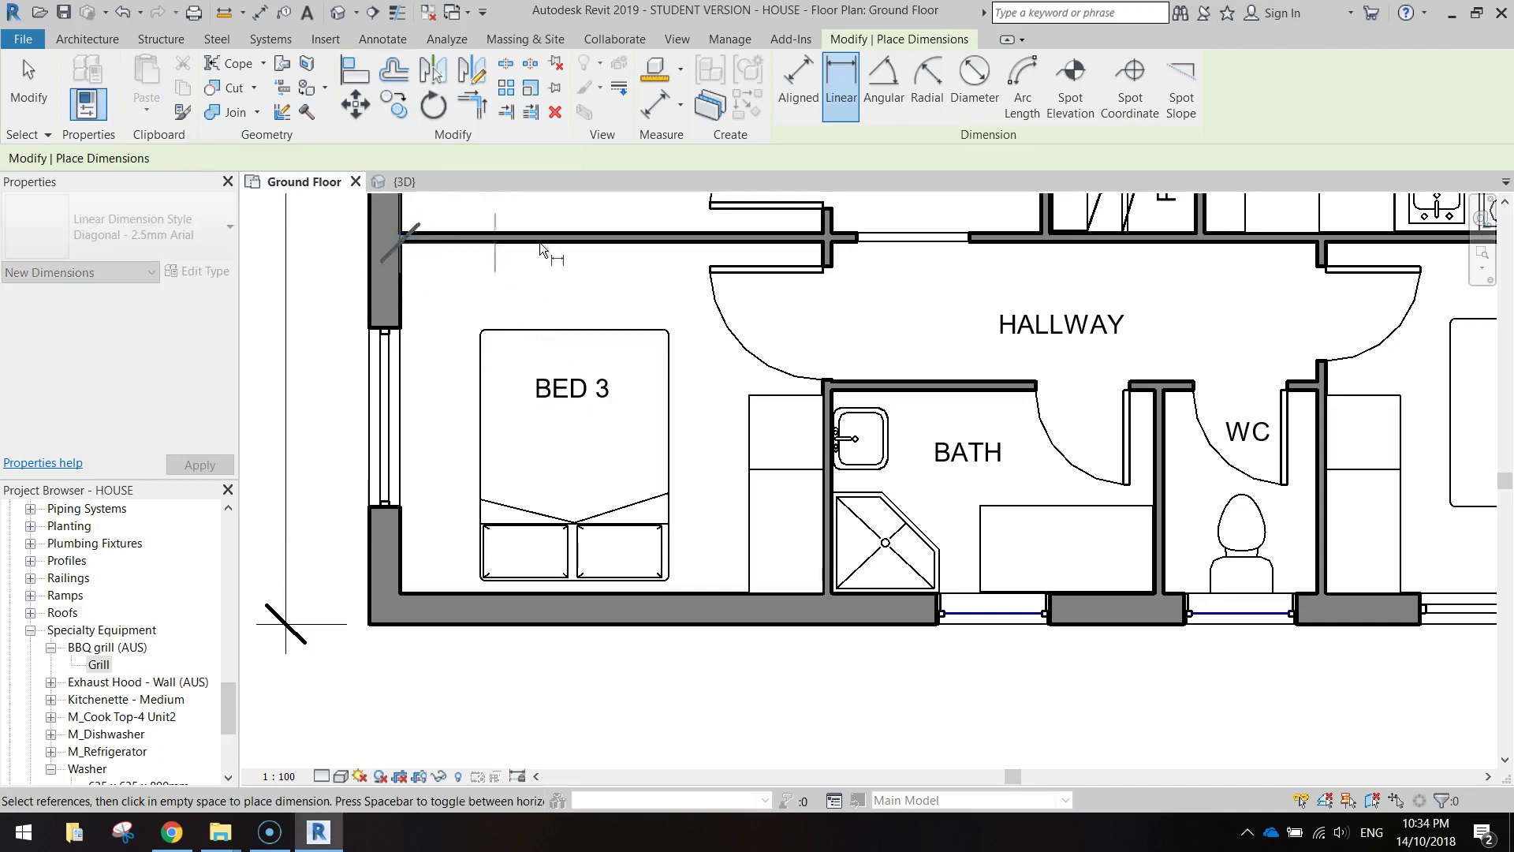
pyautogui.click(821, 247)
pyautogui.click(614, 316)
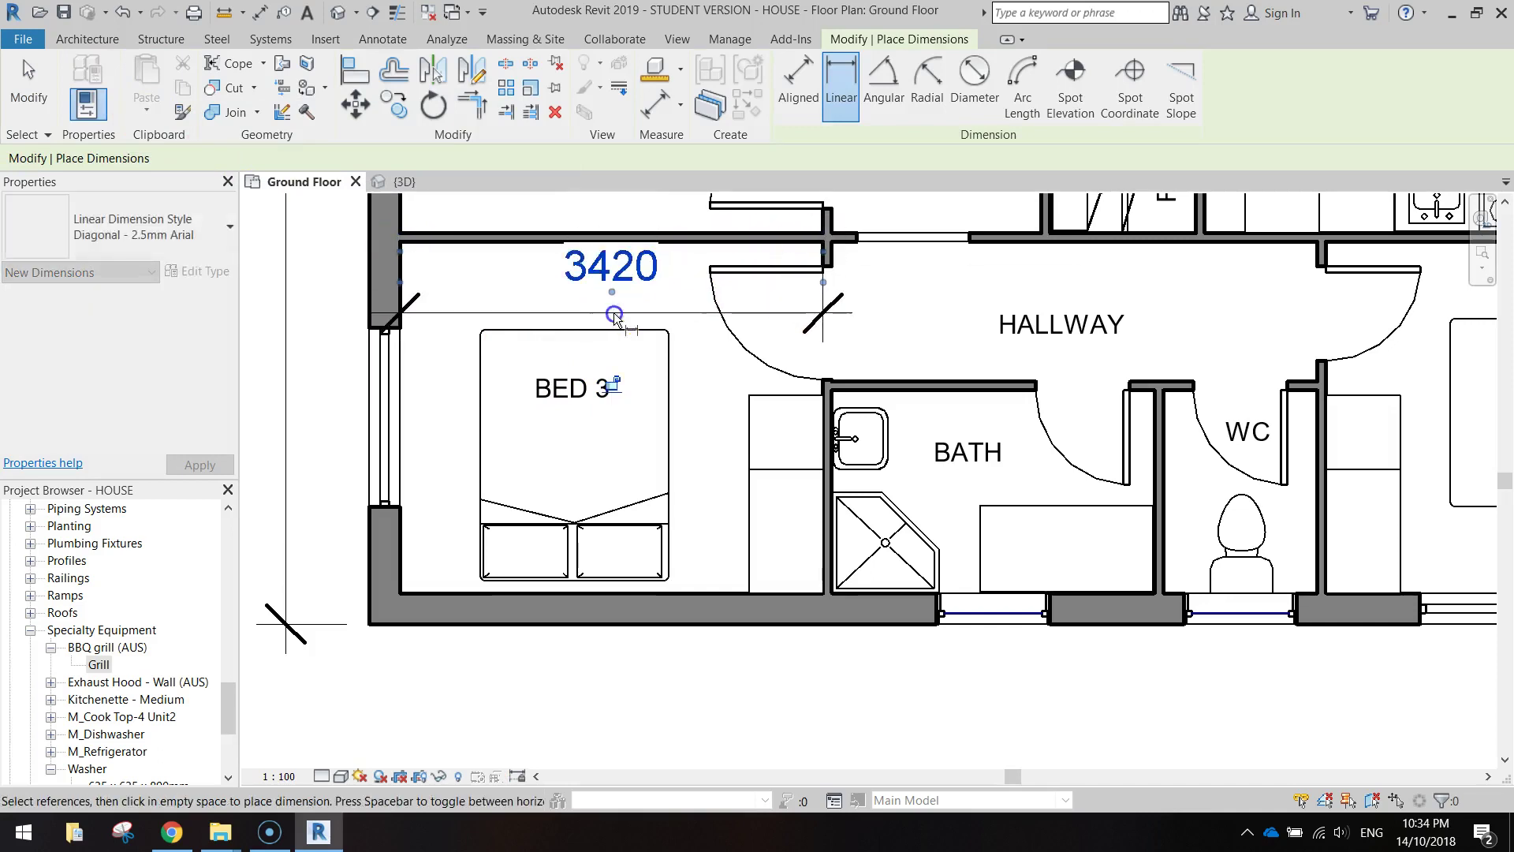
pyautogui.click(399, 602)
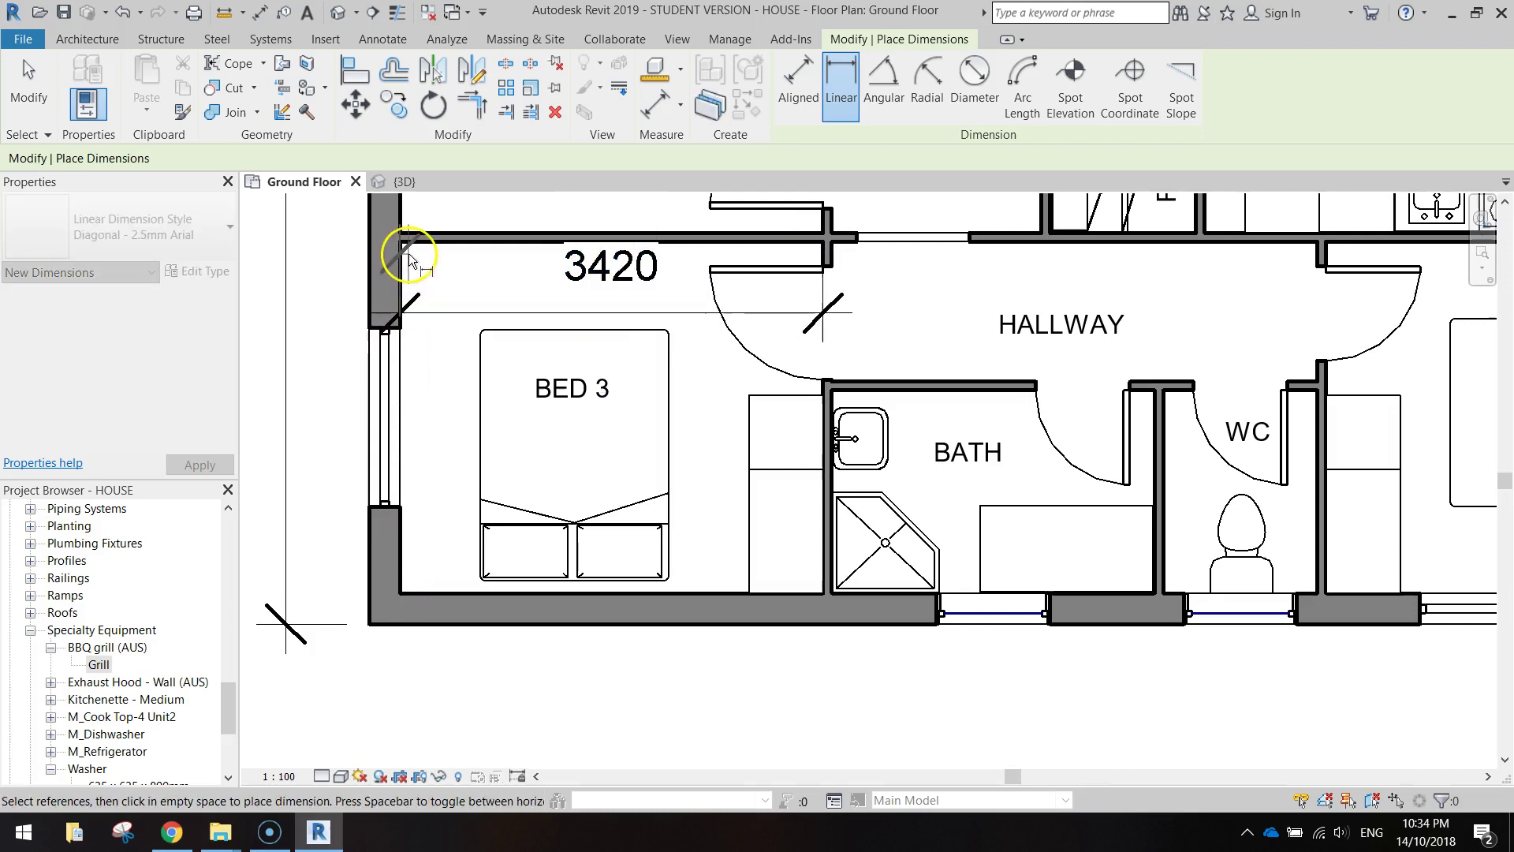
pyautogui.click(445, 343)
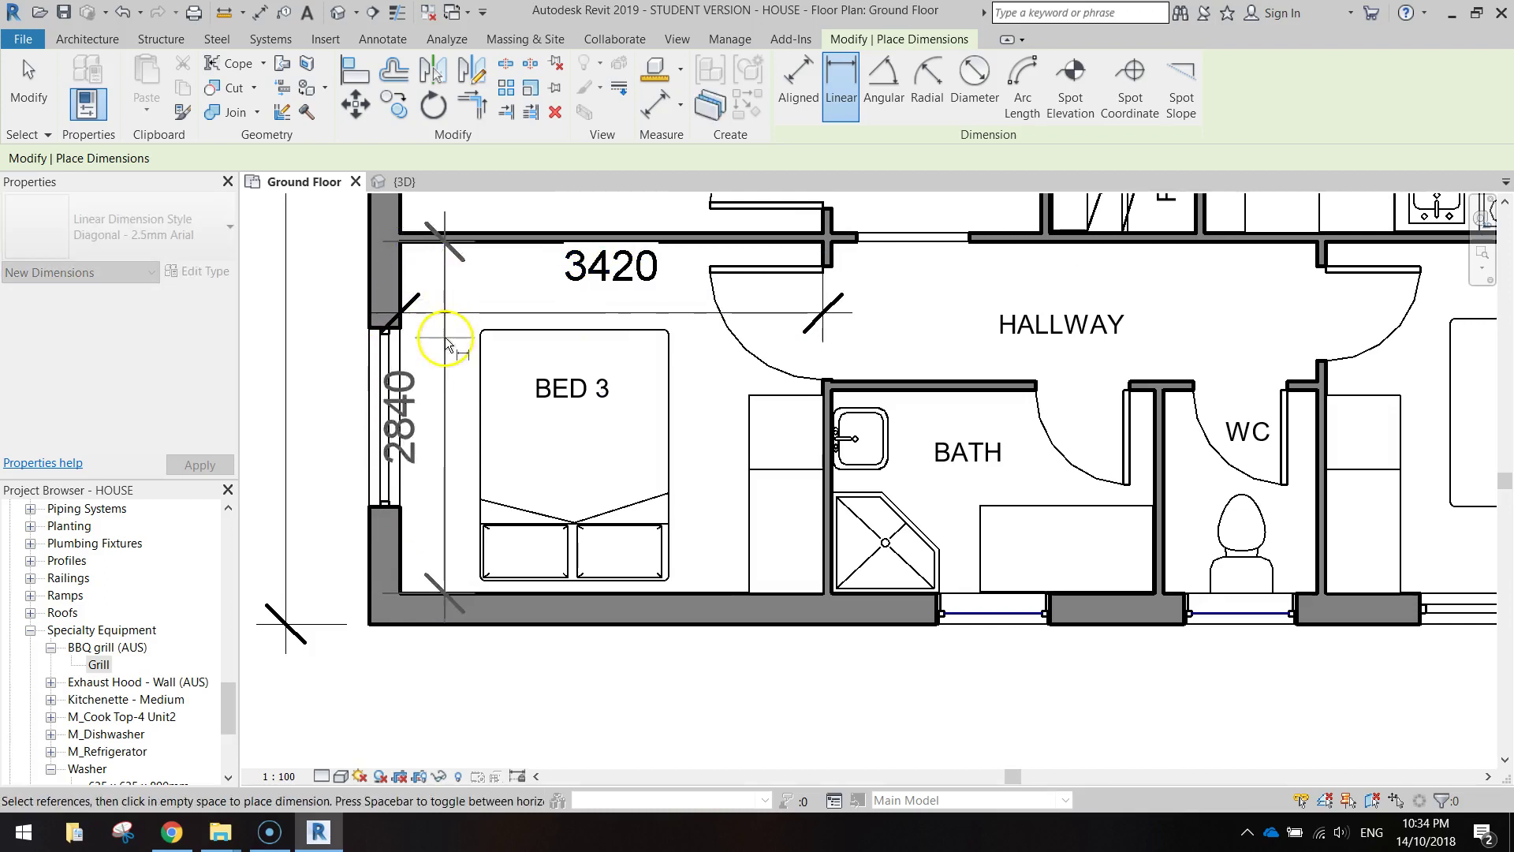
pyautogui.click(462, 361)
pyautogui.click(577, 416)
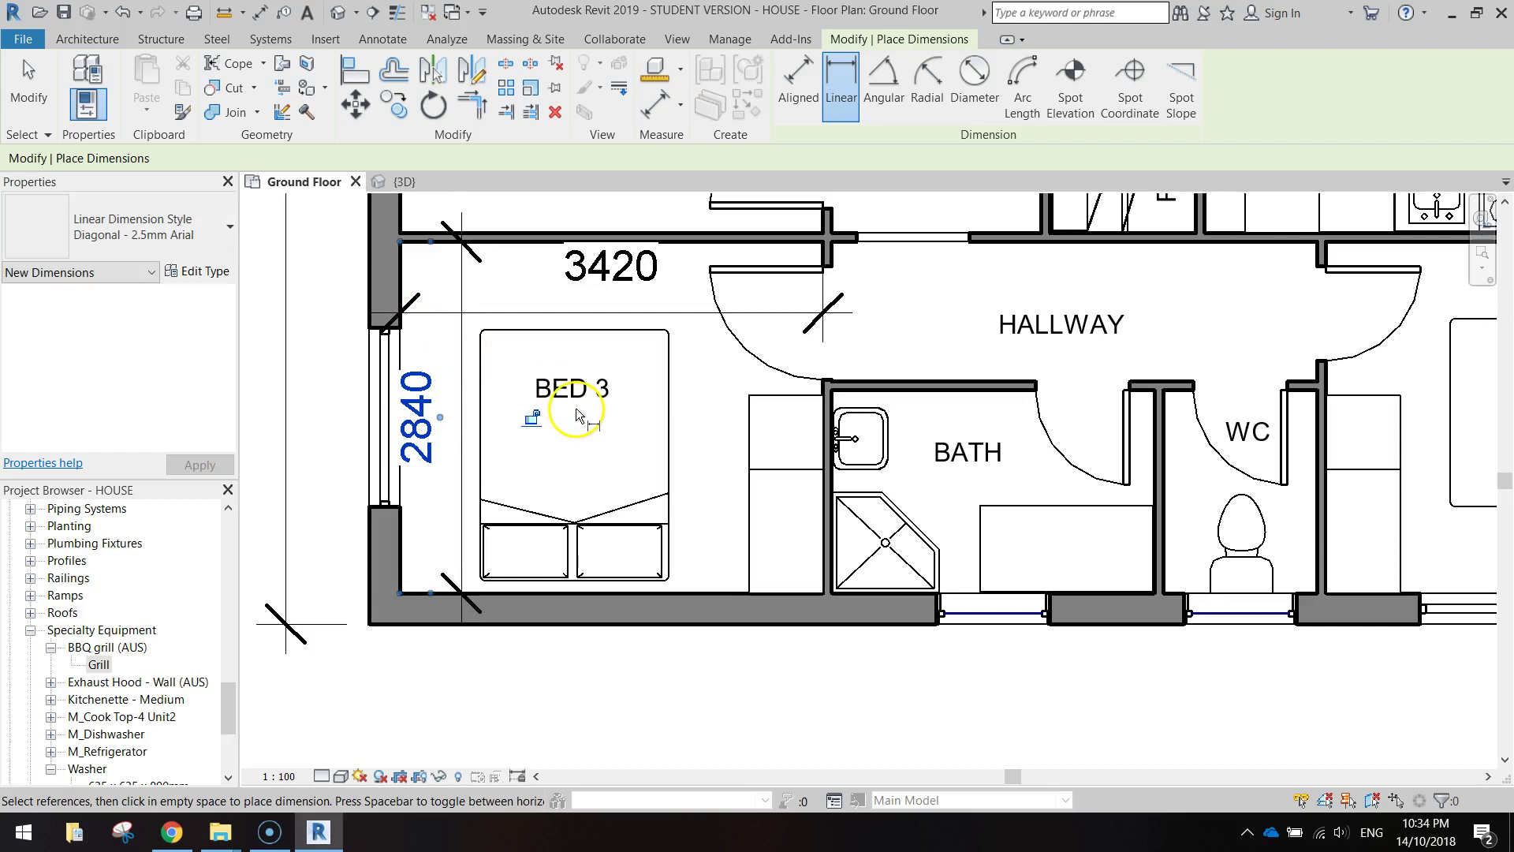
pyautogui.press('Escape')
pyautogui.press('Escape')
# - Change the caption to read BED 3 3420 X 2840 and remove the measuring dimensions
pyautogui.doubleClick(588, 388)
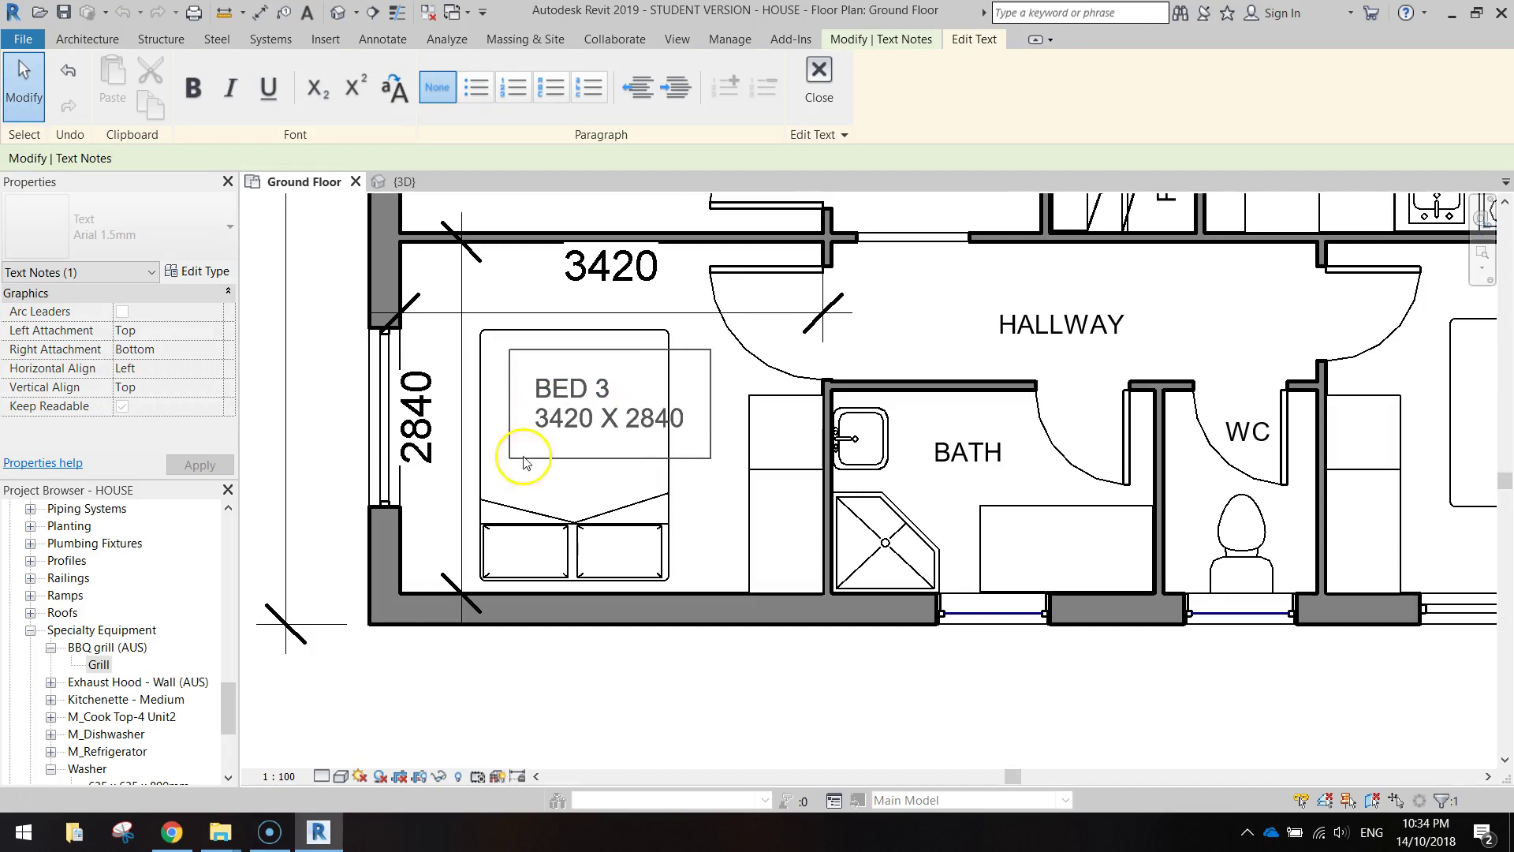
pyautogui.click(39, 100)
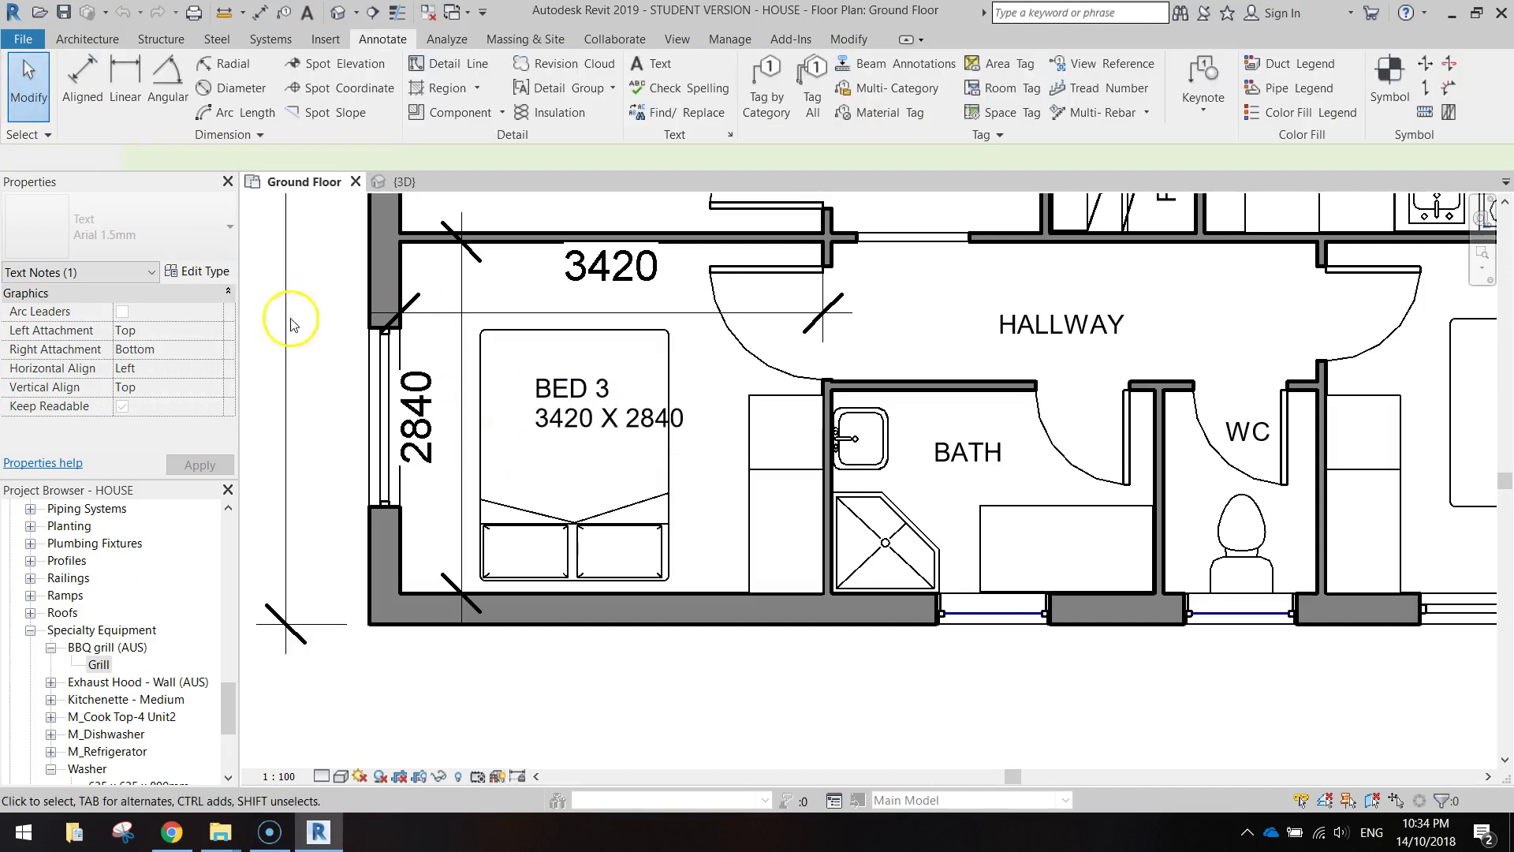
pyautogui.click(426, 418)
pyautogui.press('Escape')
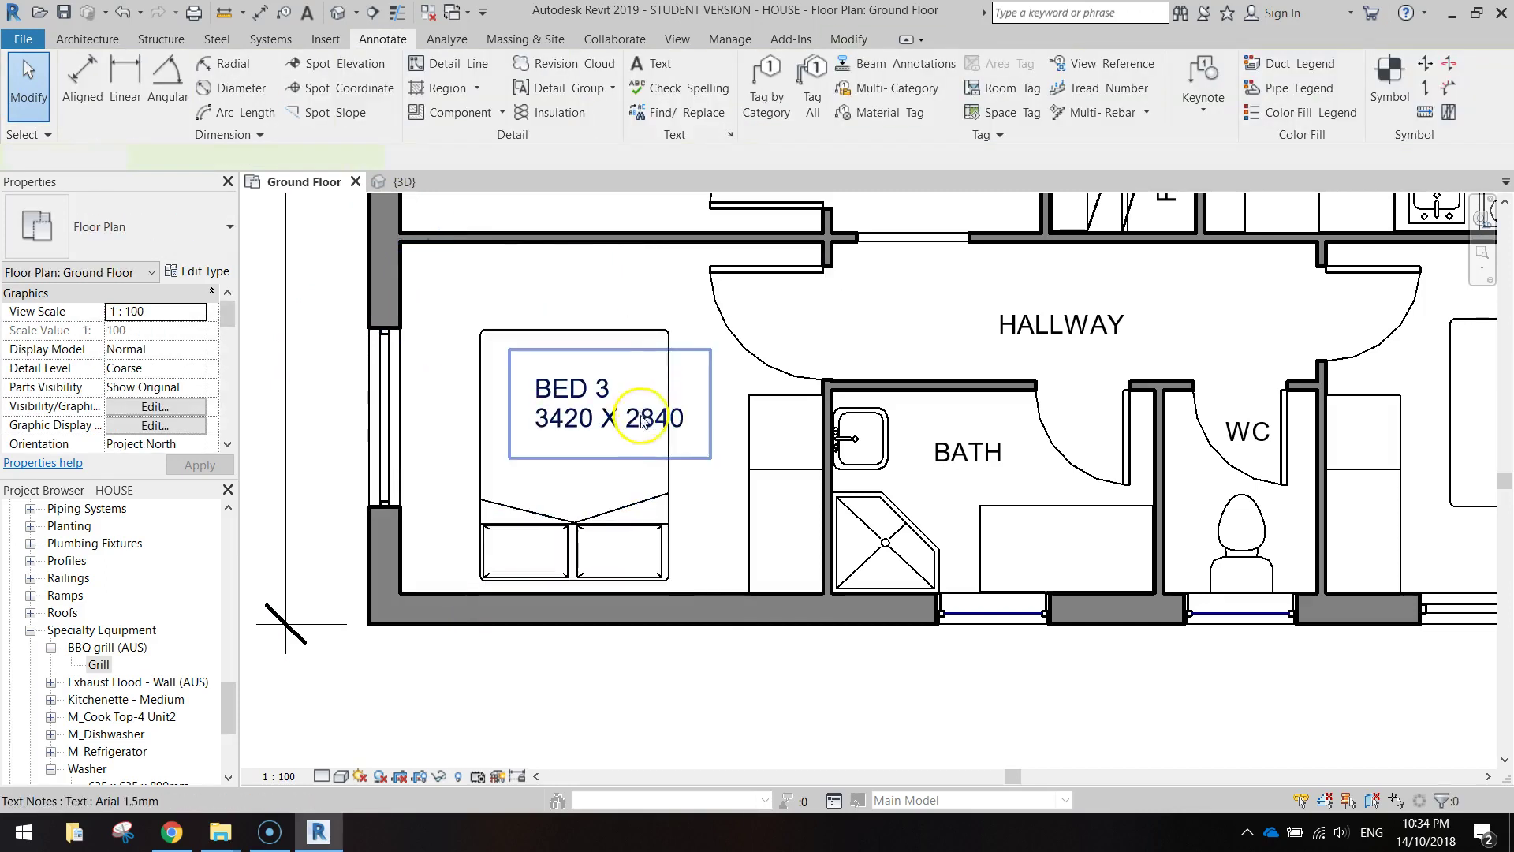
# - Position the BED 3 caption over the bed's centre with centred text
pyautogui.click(614, 428)
pyautogui.moveTo(613, 428); pyautogui.dragTo(578, 443)
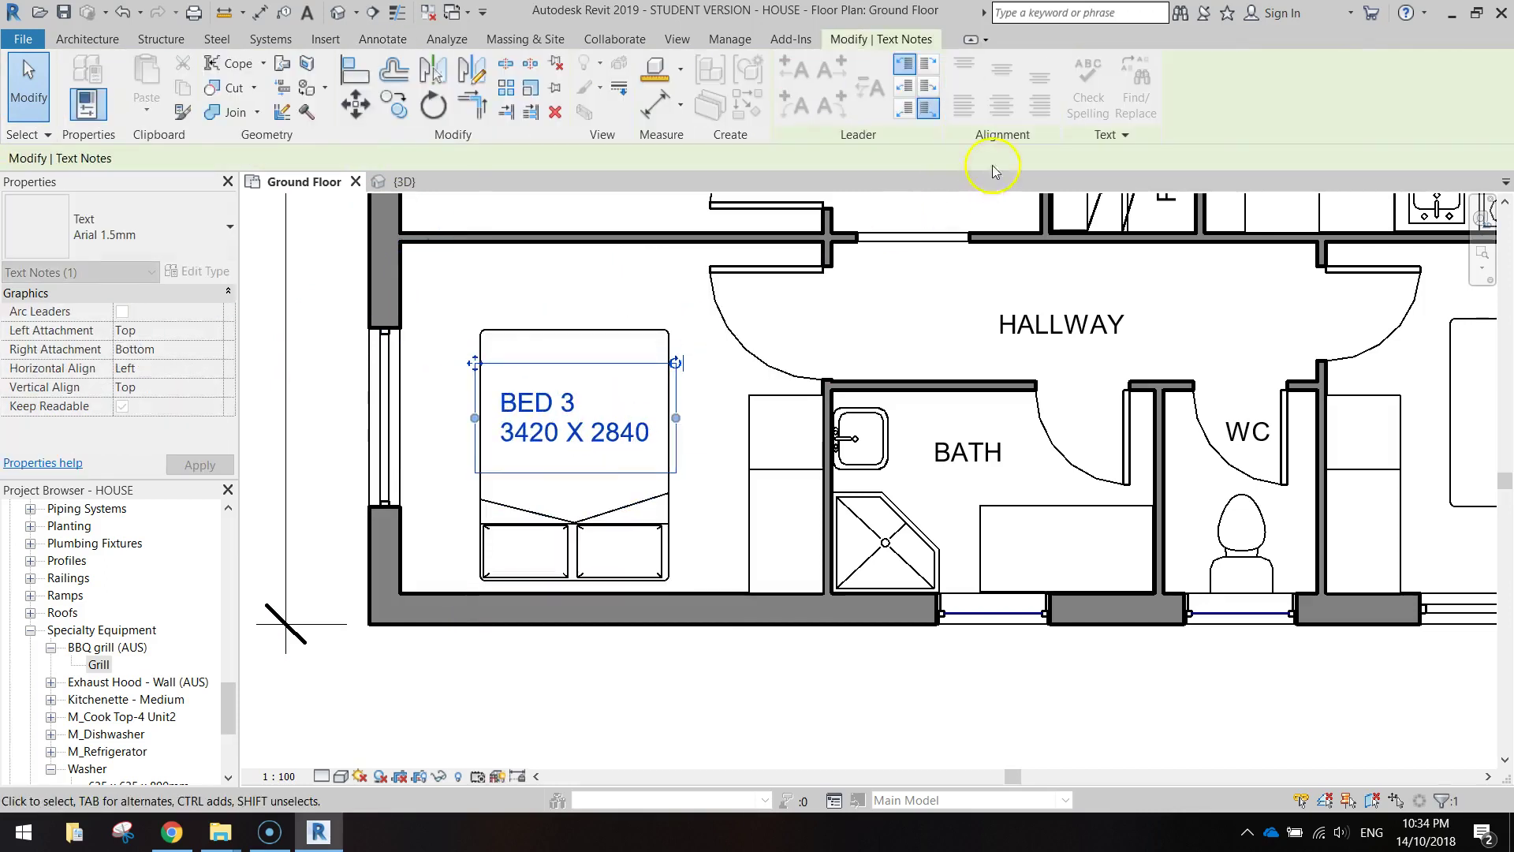
pyautogui.click(989, 111)
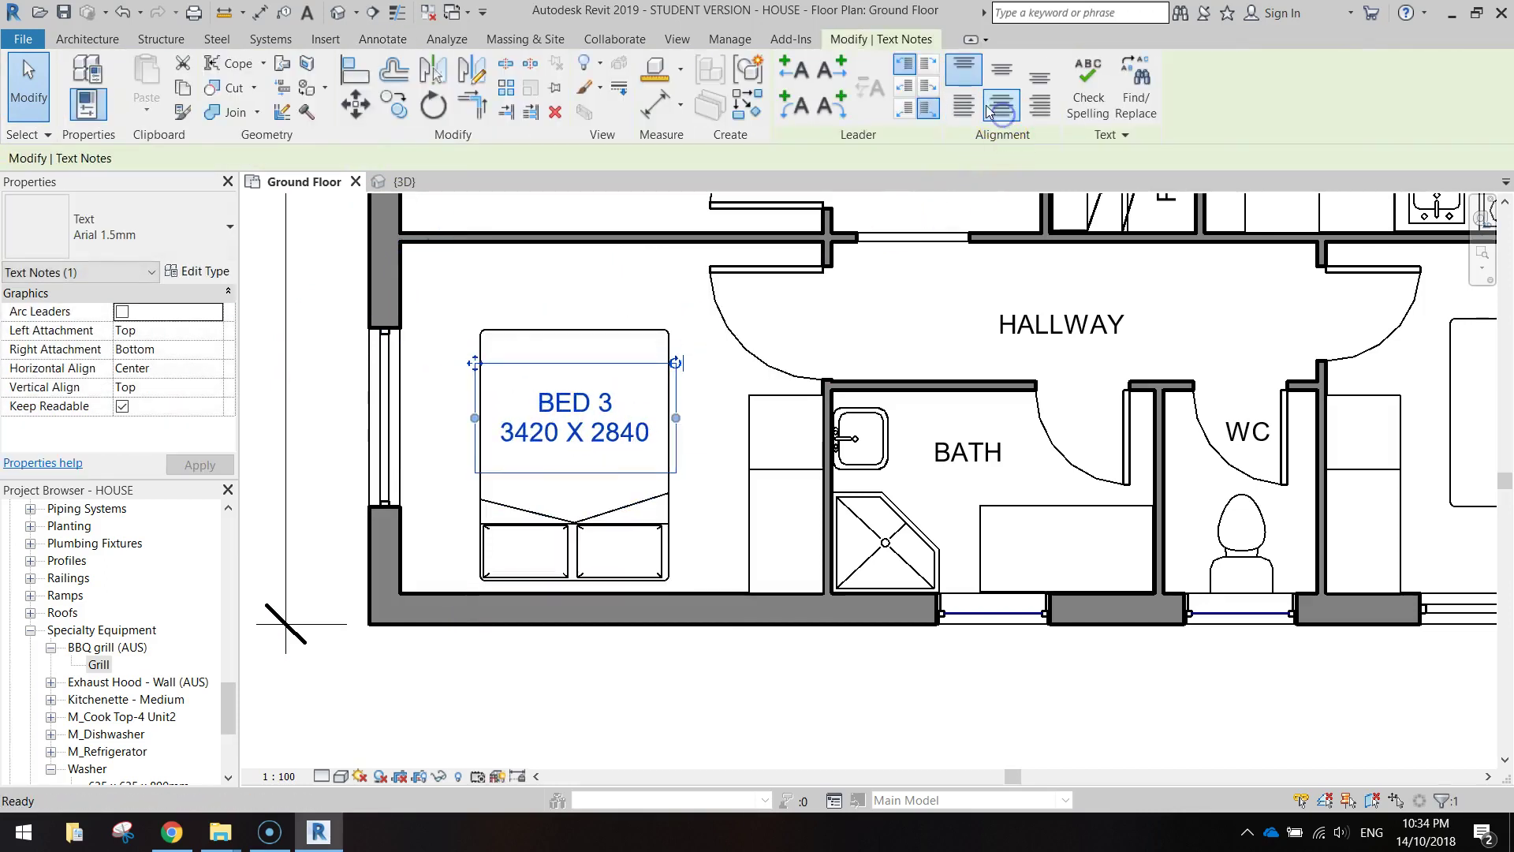
pyautogui.click(686, 431)
pyautogui.scroll(-3, 710, 426)
pyautogui.moveTo(734, 410)
pyautogui.mouseDown(button='middle')
pyautogui.moveTo(748, 418)
pyautogui.moveTo(647, 544)
pyautogui.mouseUp(button='middle')
# - Pan and zoom across the plan past Bed 4 and the garage to the lounge
pyautogui.scroll(-1, 647, 544)
pyautogui.scroll(1, 646, 544)
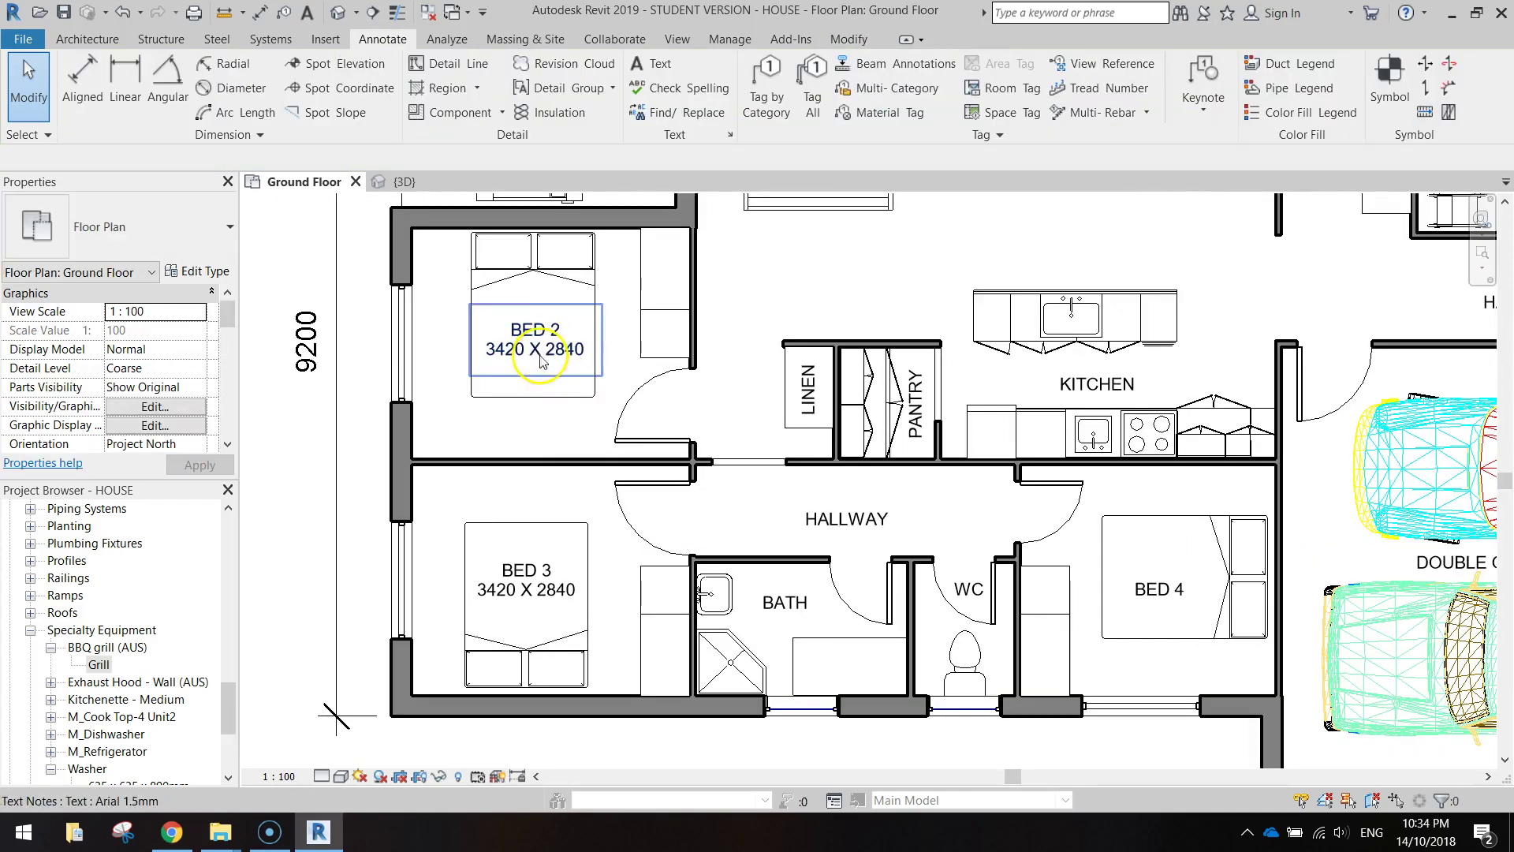
pyautogui.moveTo(1037, 580); pyautogui.dragTo(668, 504, button='middle')
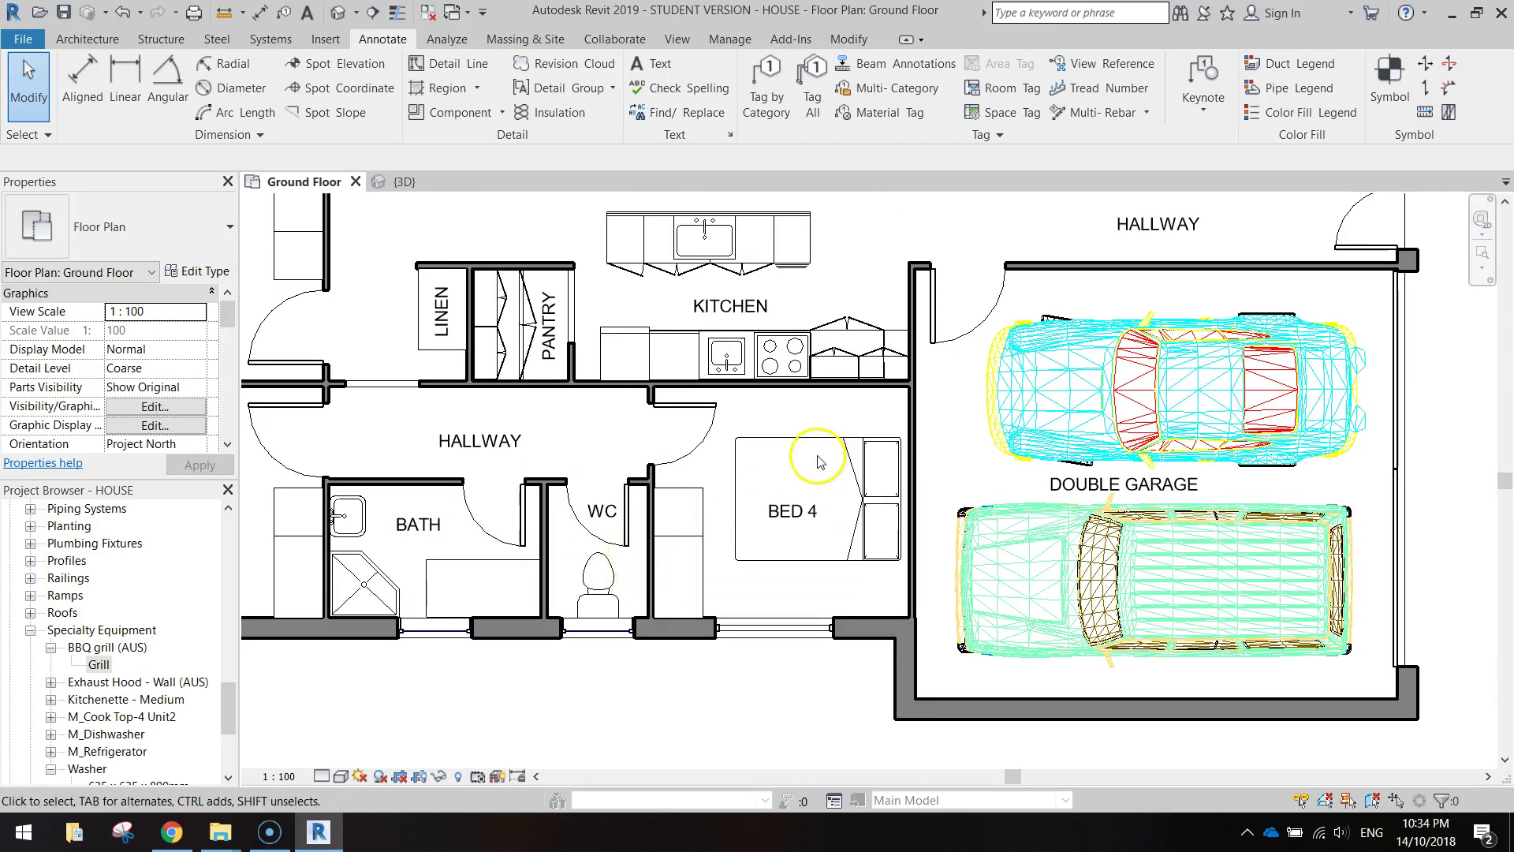
pyautogui.click(923, 489)
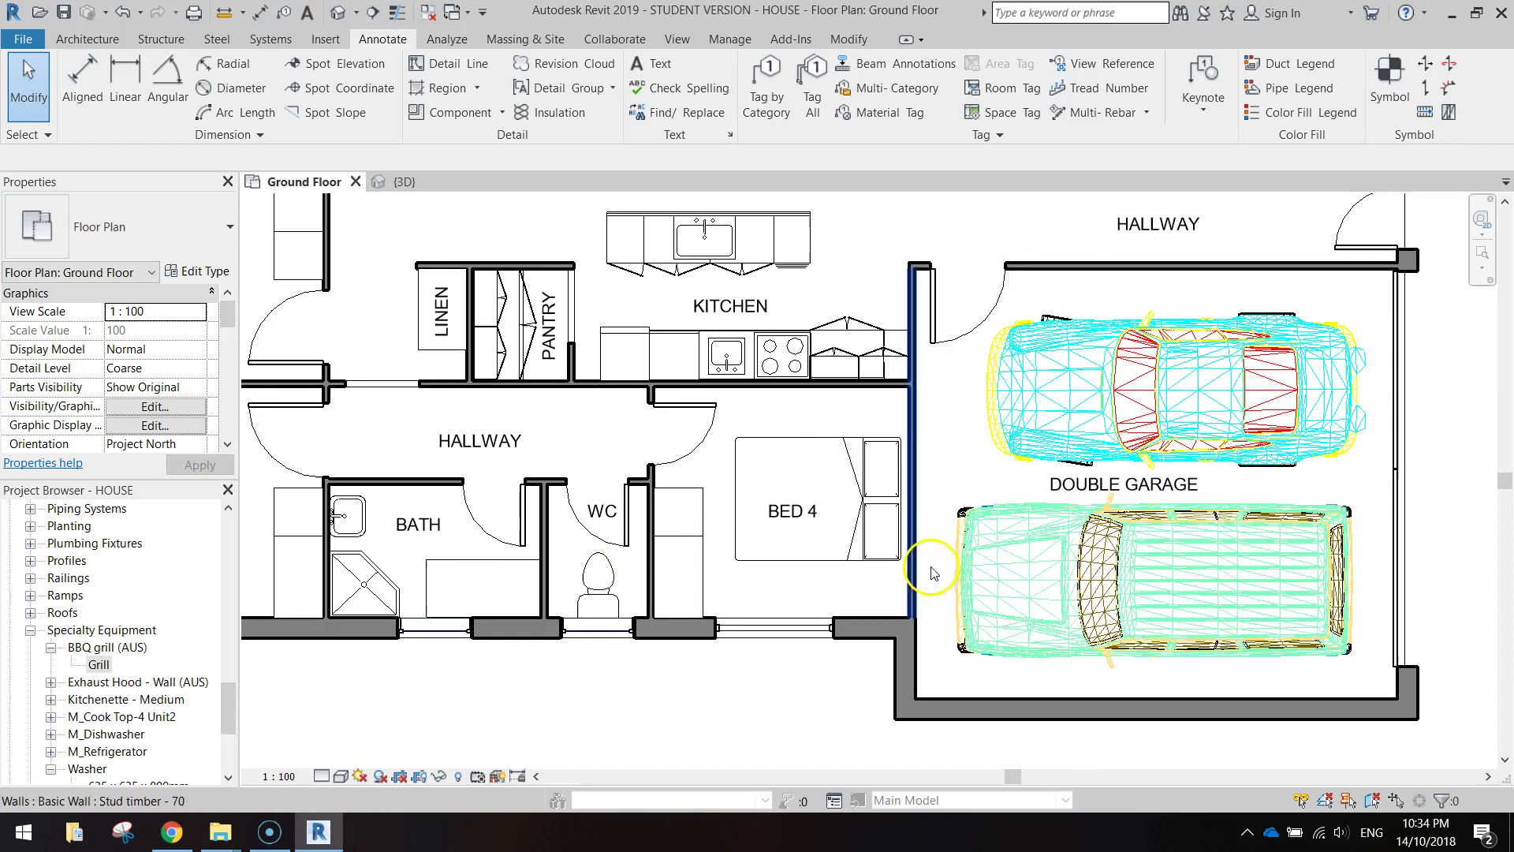
pyautogui.scroll(-2, 789, 442)
pyautogui.moveTo(720, 413); pyautogui.dragTo(672, 621, button='middle')
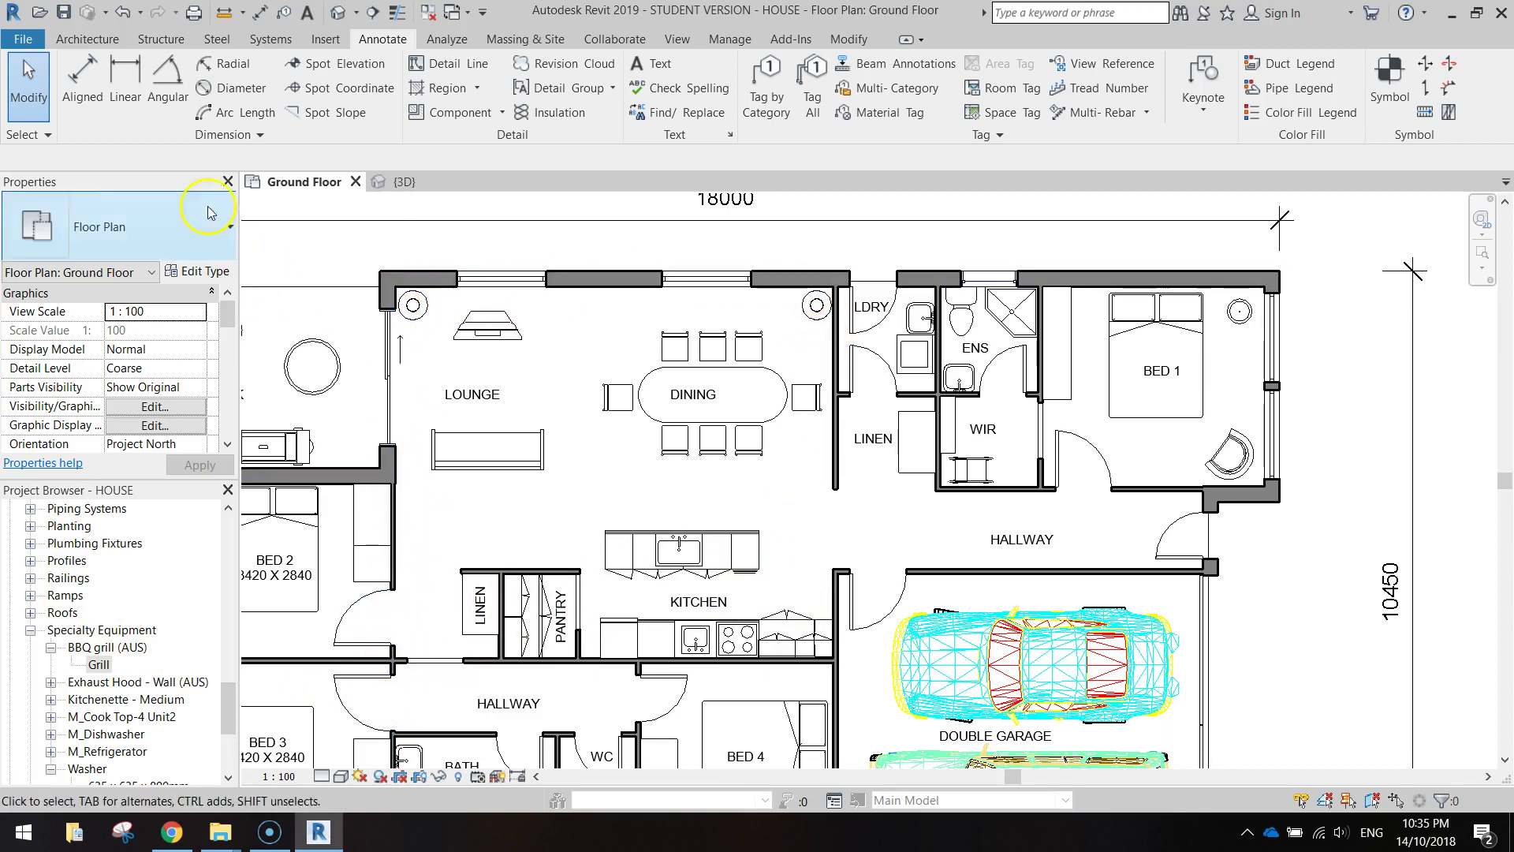
# - Dimension the lounge's 7120 width and 6040 depth between its walls
pyautogui.click(124, 83)
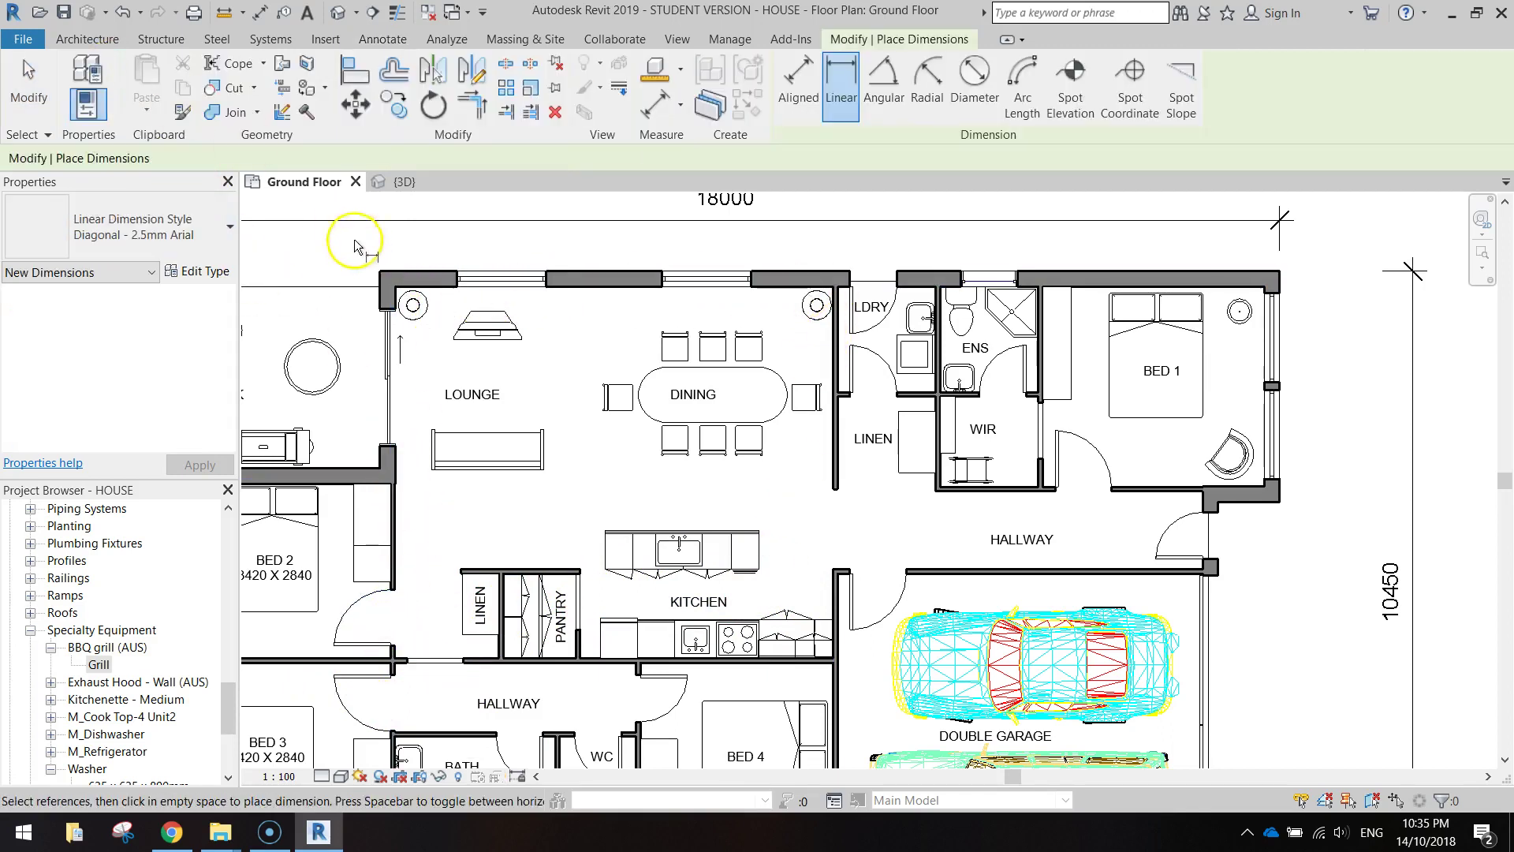
pyautogui.click(397, 296)
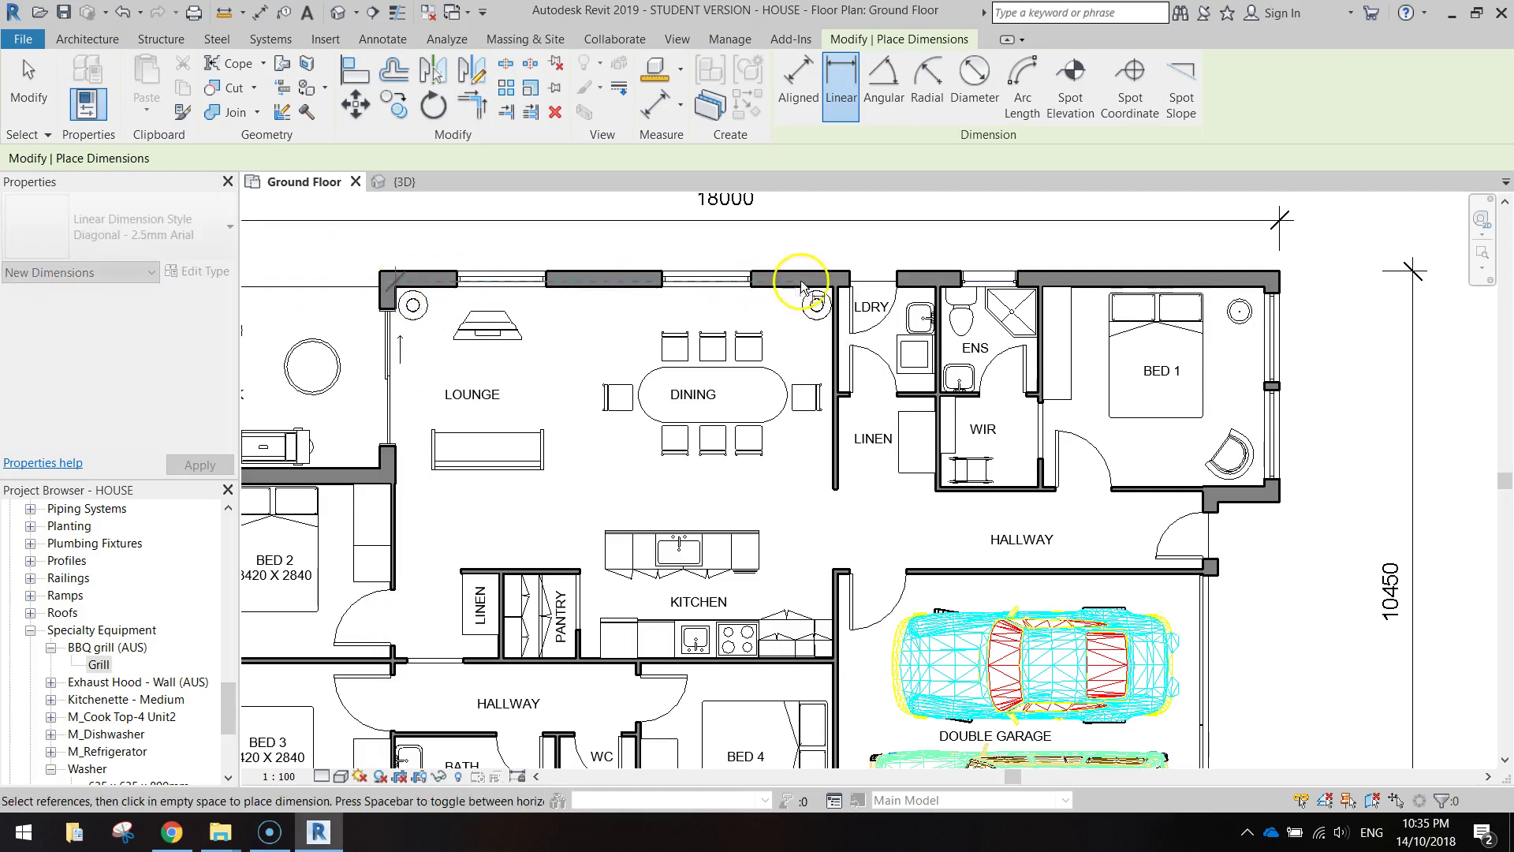
pyautogui.click(836, 292)
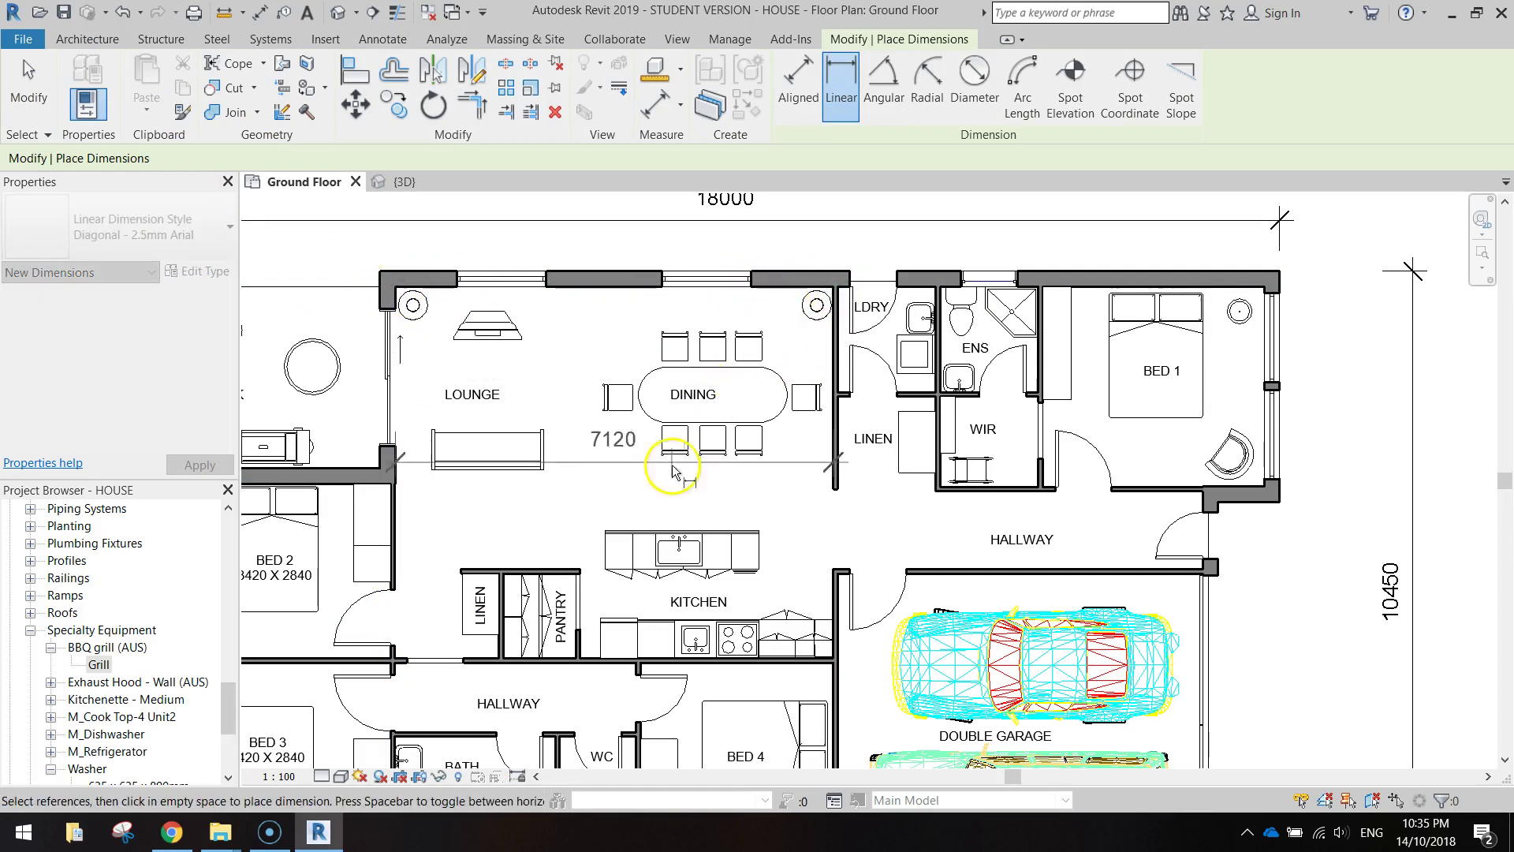
pyautogui.click(659, 503)
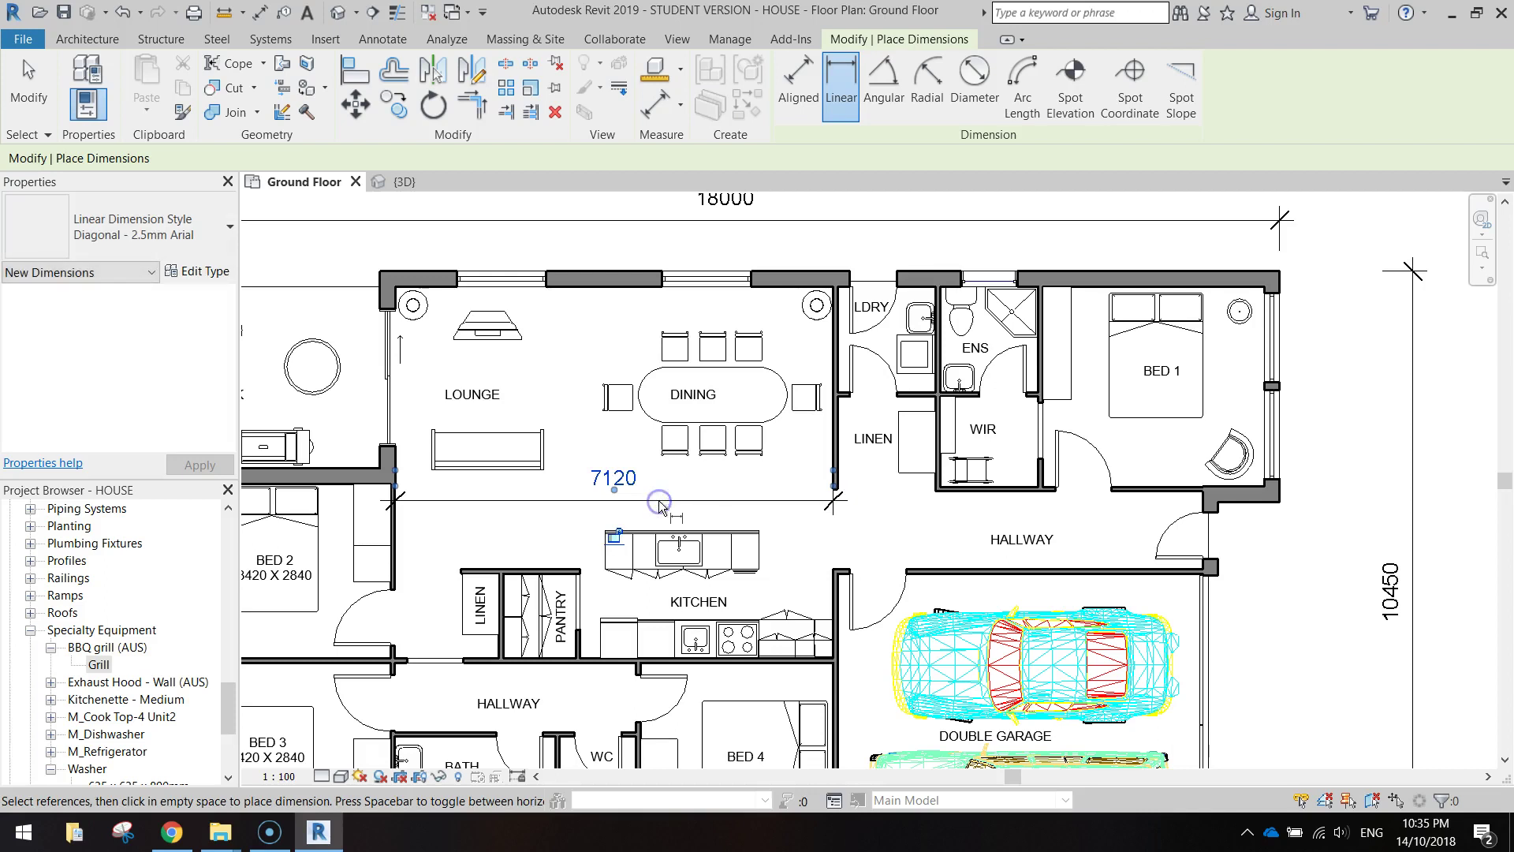
pyautogui.click(394, 659)
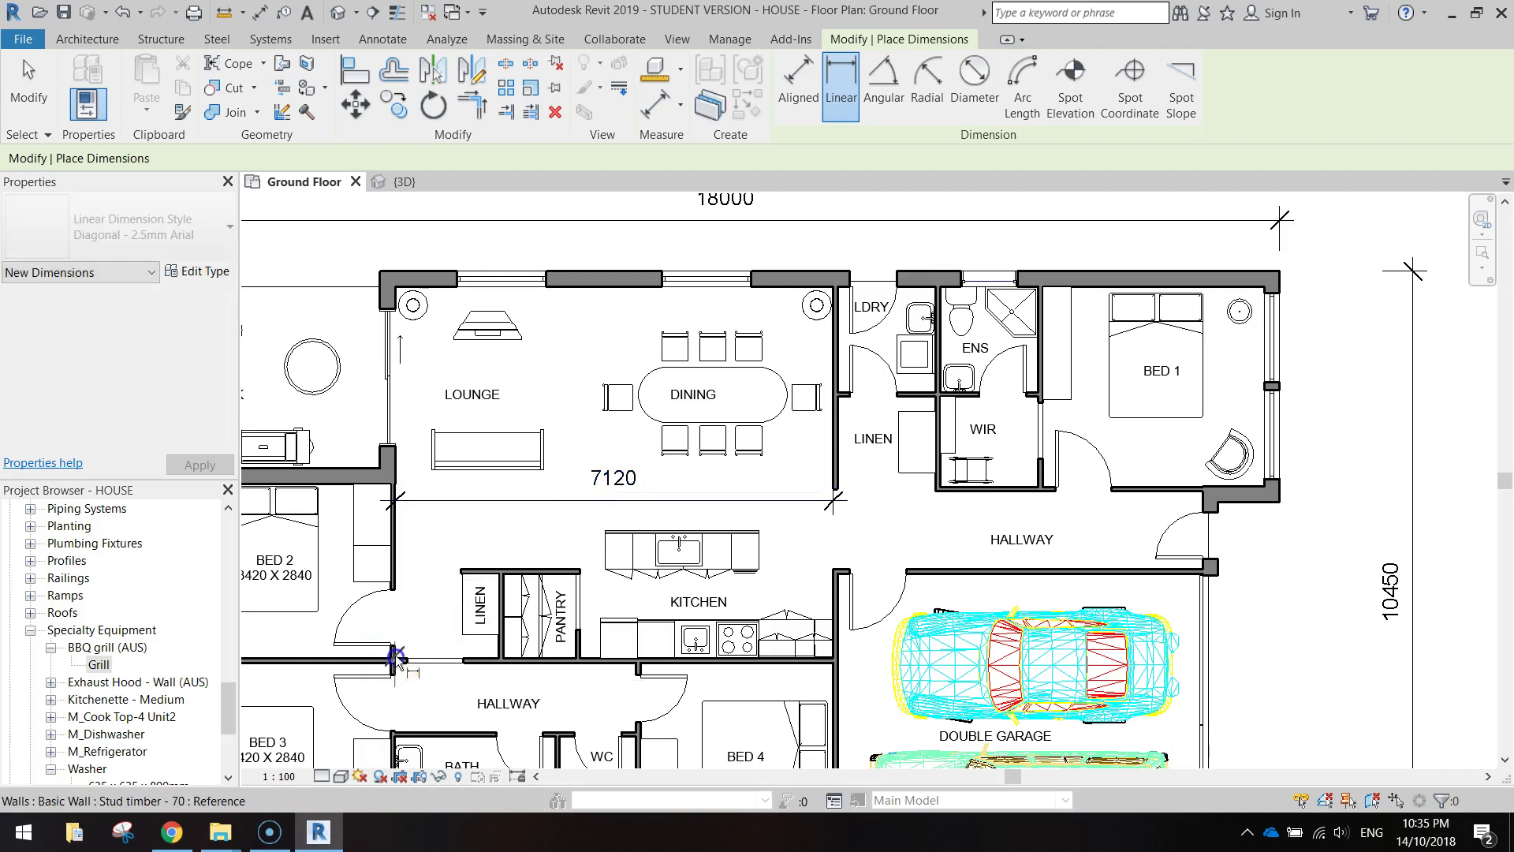
pyautogui.click(402, 298)
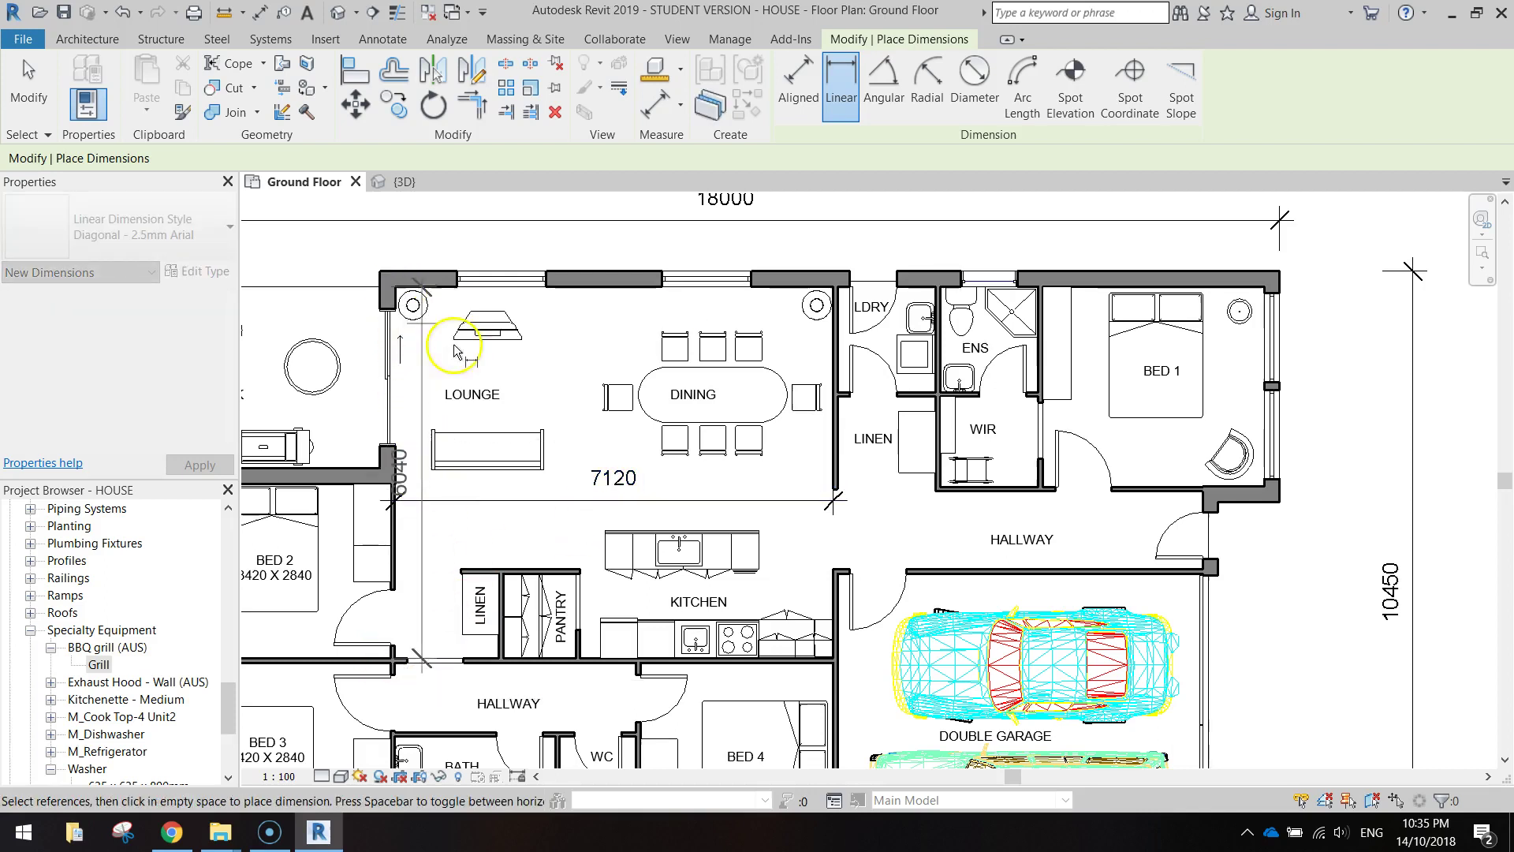
pyautogui.click(582, 457)
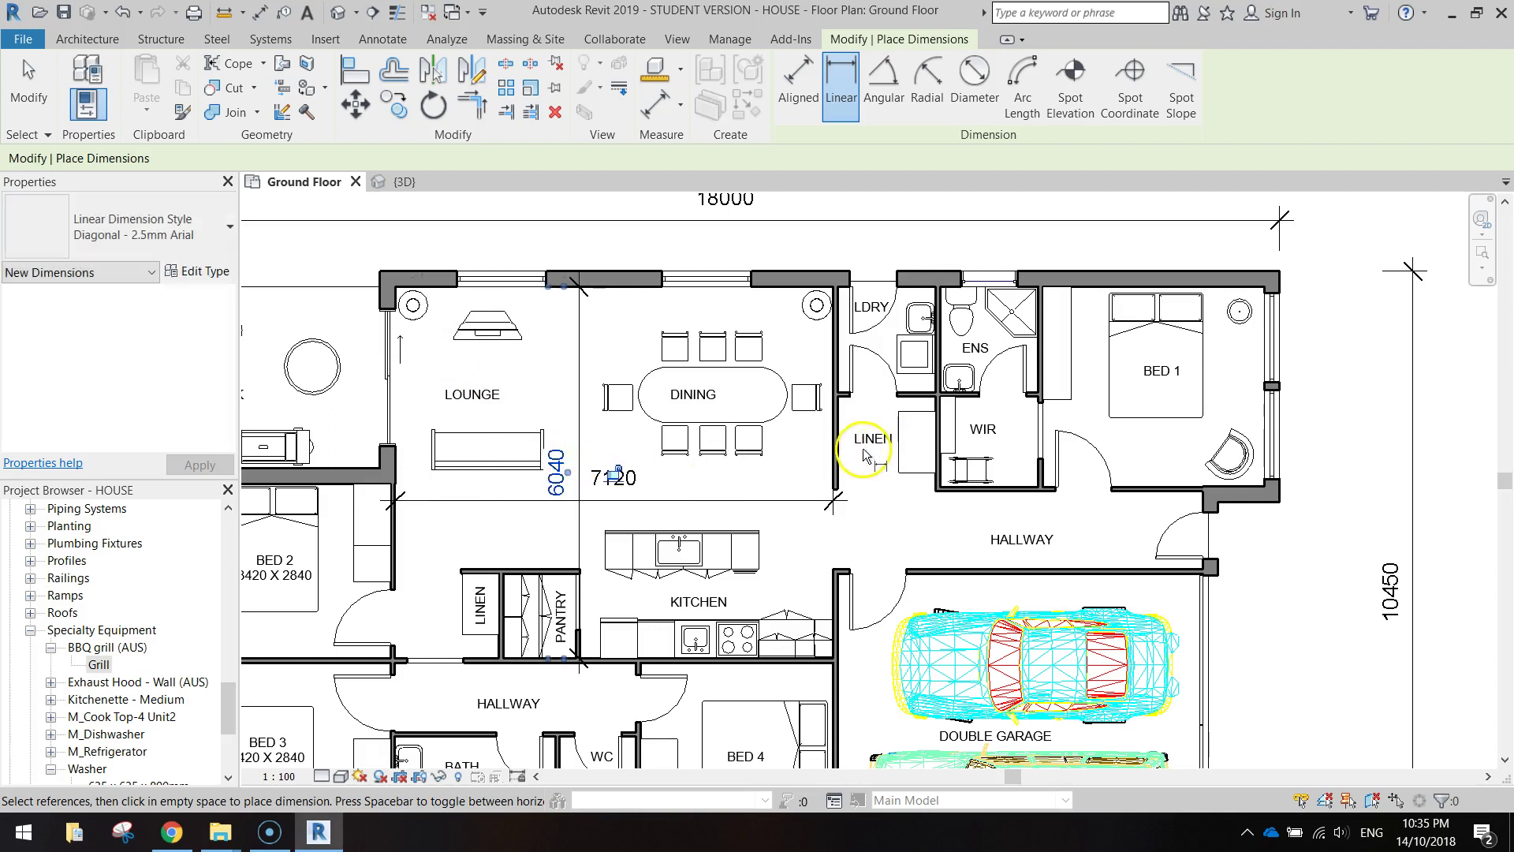
pyautogui.press('Escape')
pyautogui.press('Escape')
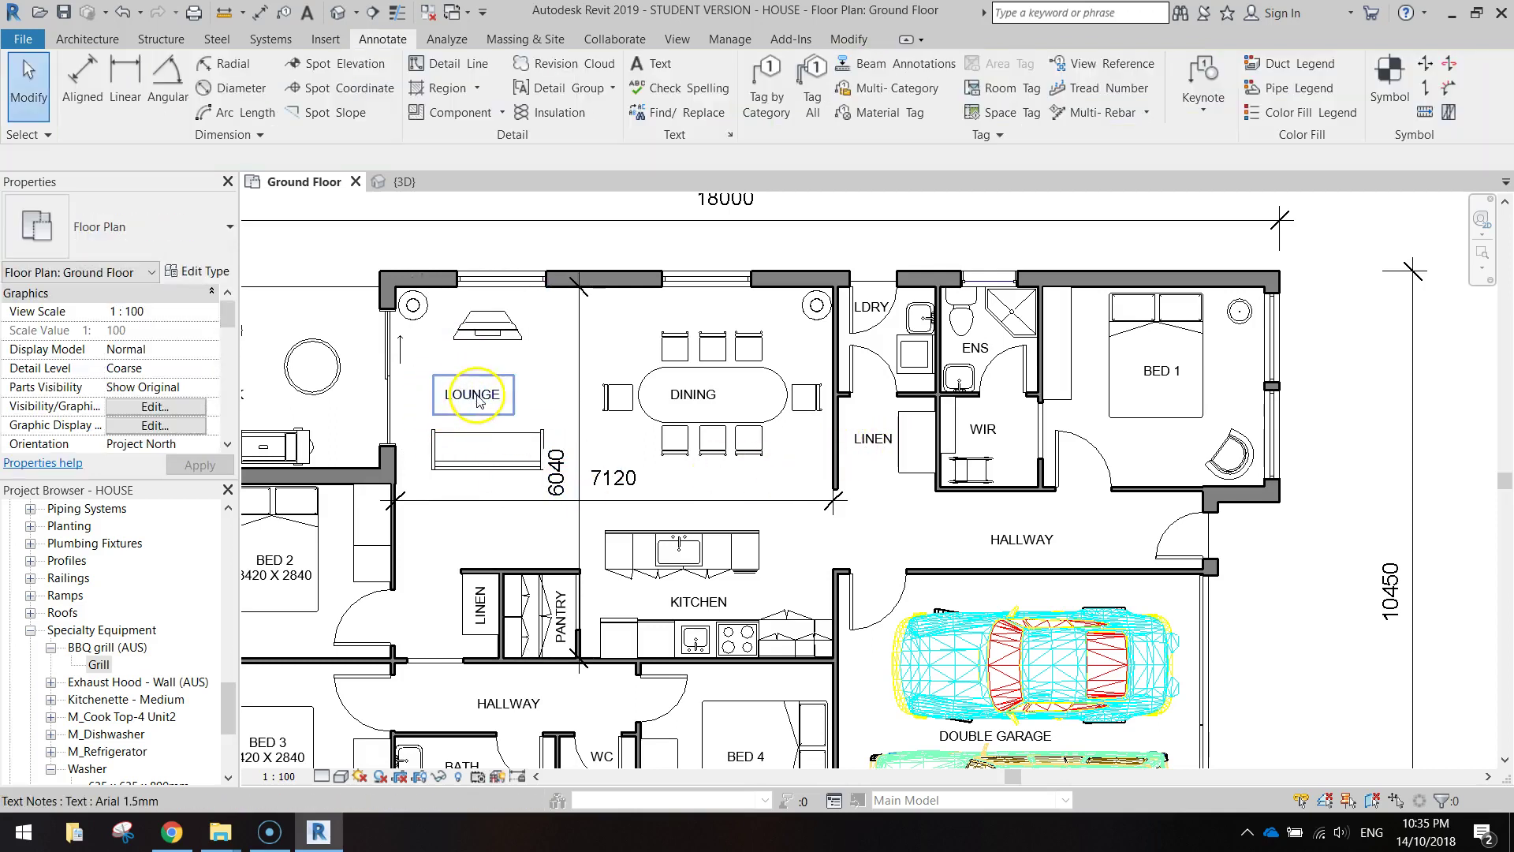
# - Change the caption to LOUNGE 7120 X 6040, centre it, delete the dimensions and nudge it higher
pyautogui.click(471, 397)
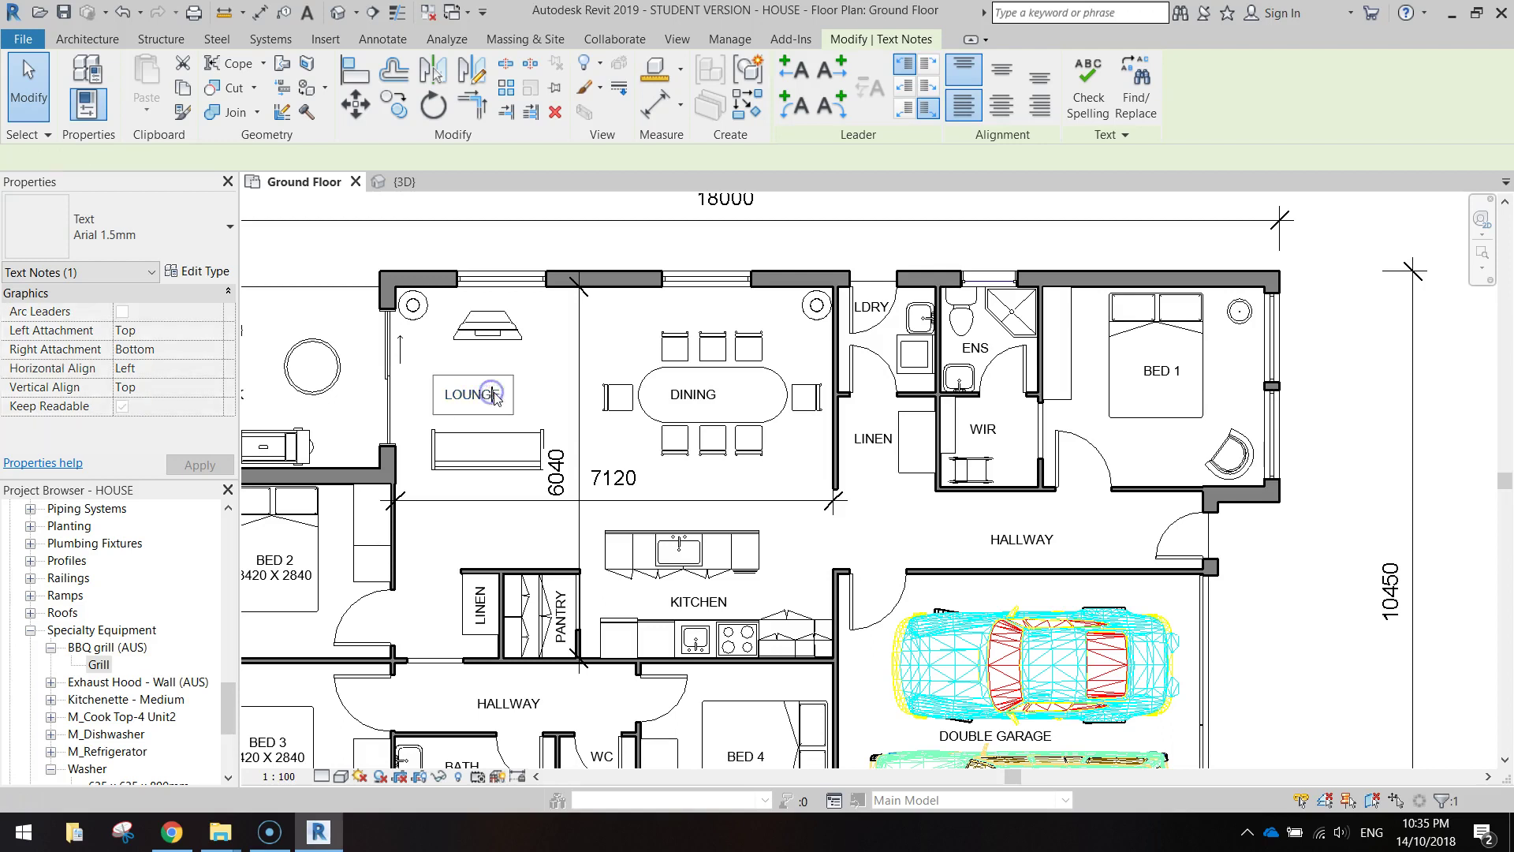
pyautogui.click(500, 397)
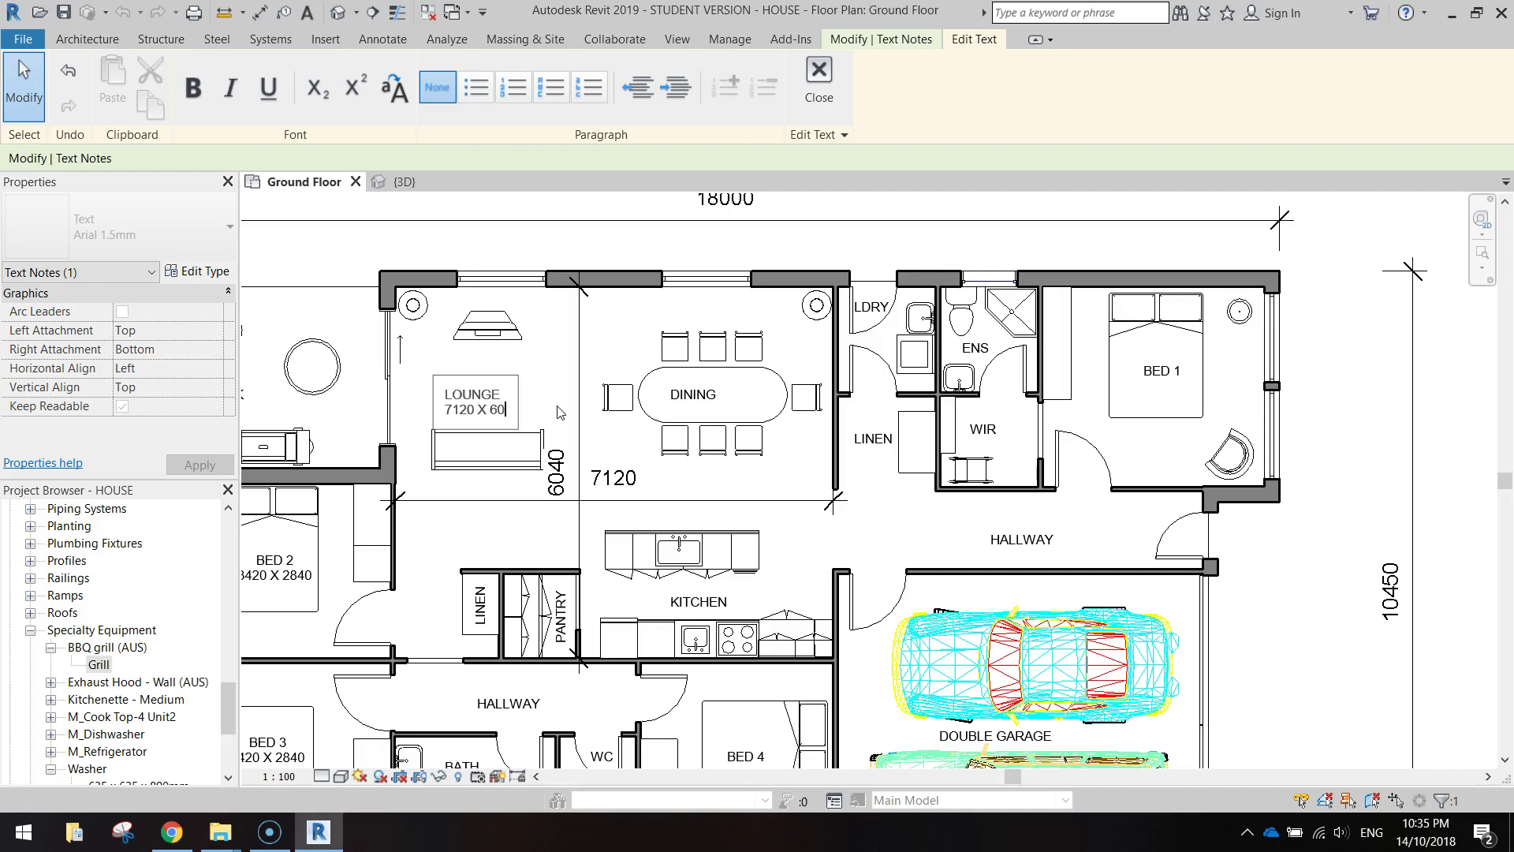
pyautogui.click(15, 94)
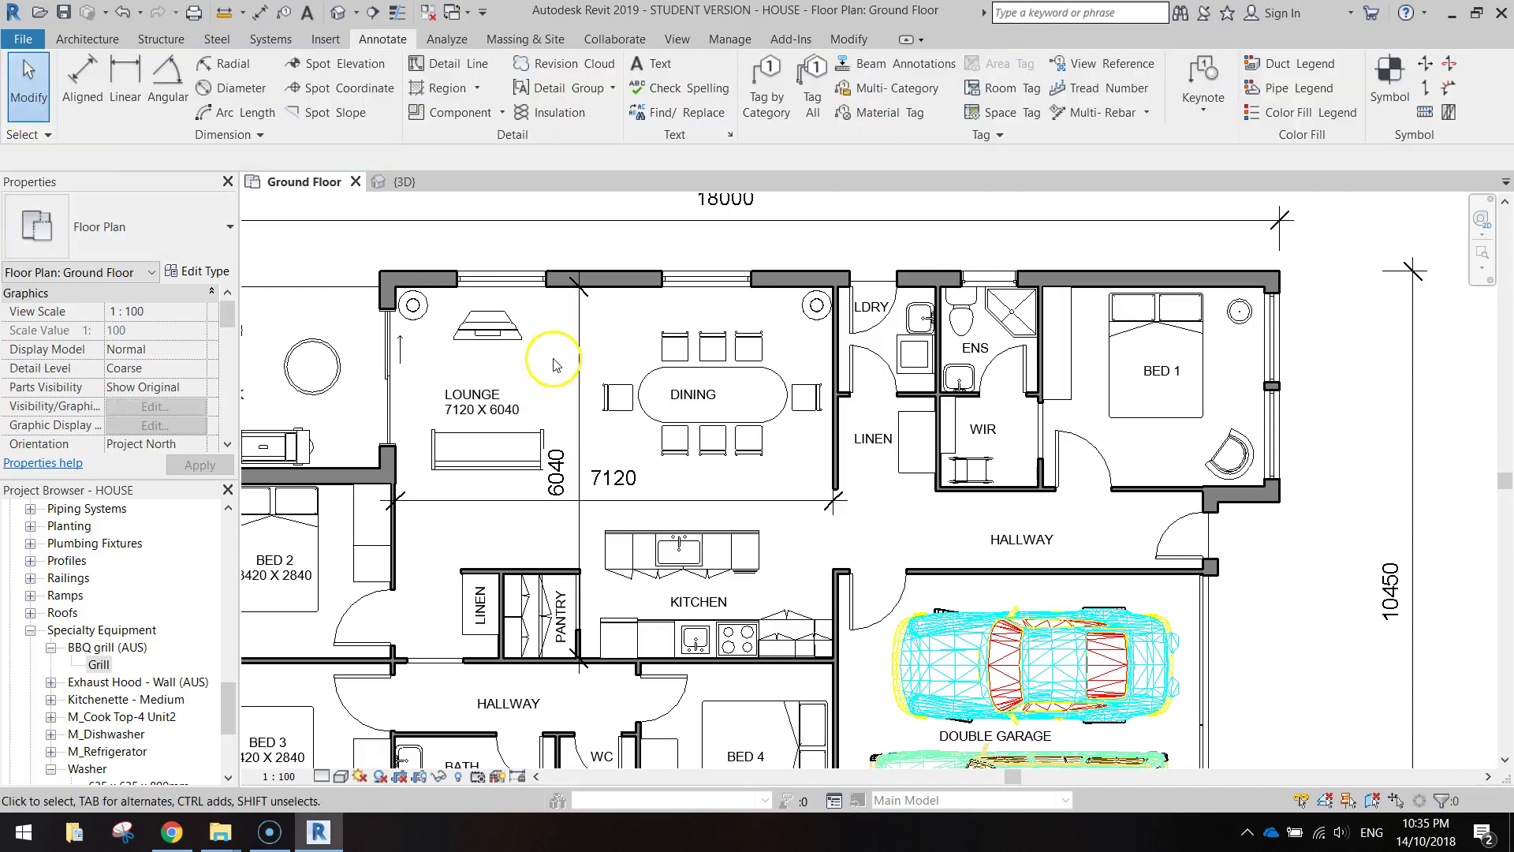
pyautogui.click(504, 399)
pyautogui.click(999, 113)
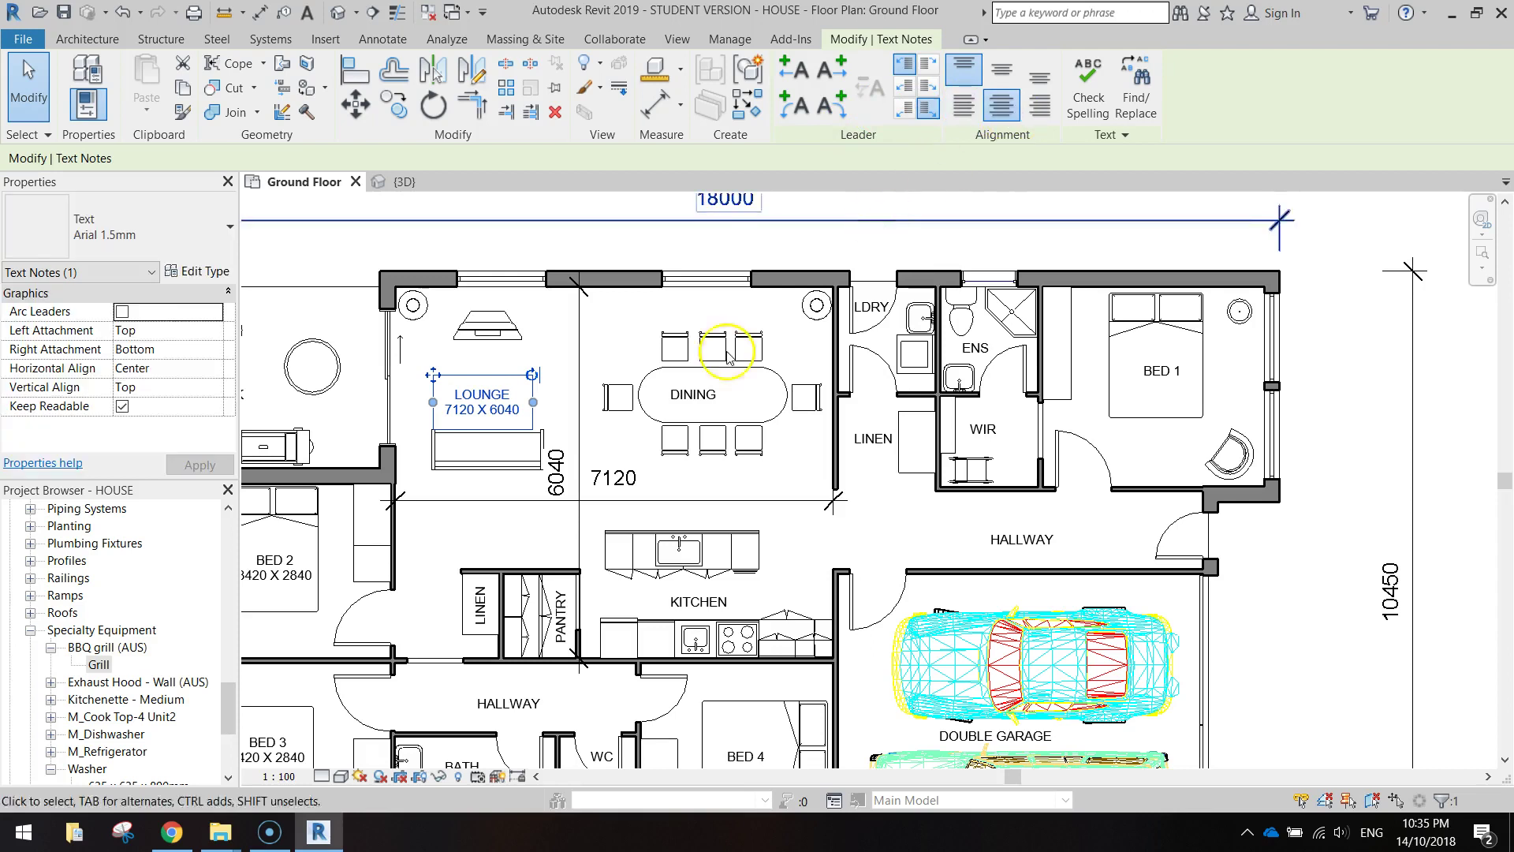
pyautogui.click(595, 481)
pyautogui.press('Delete')
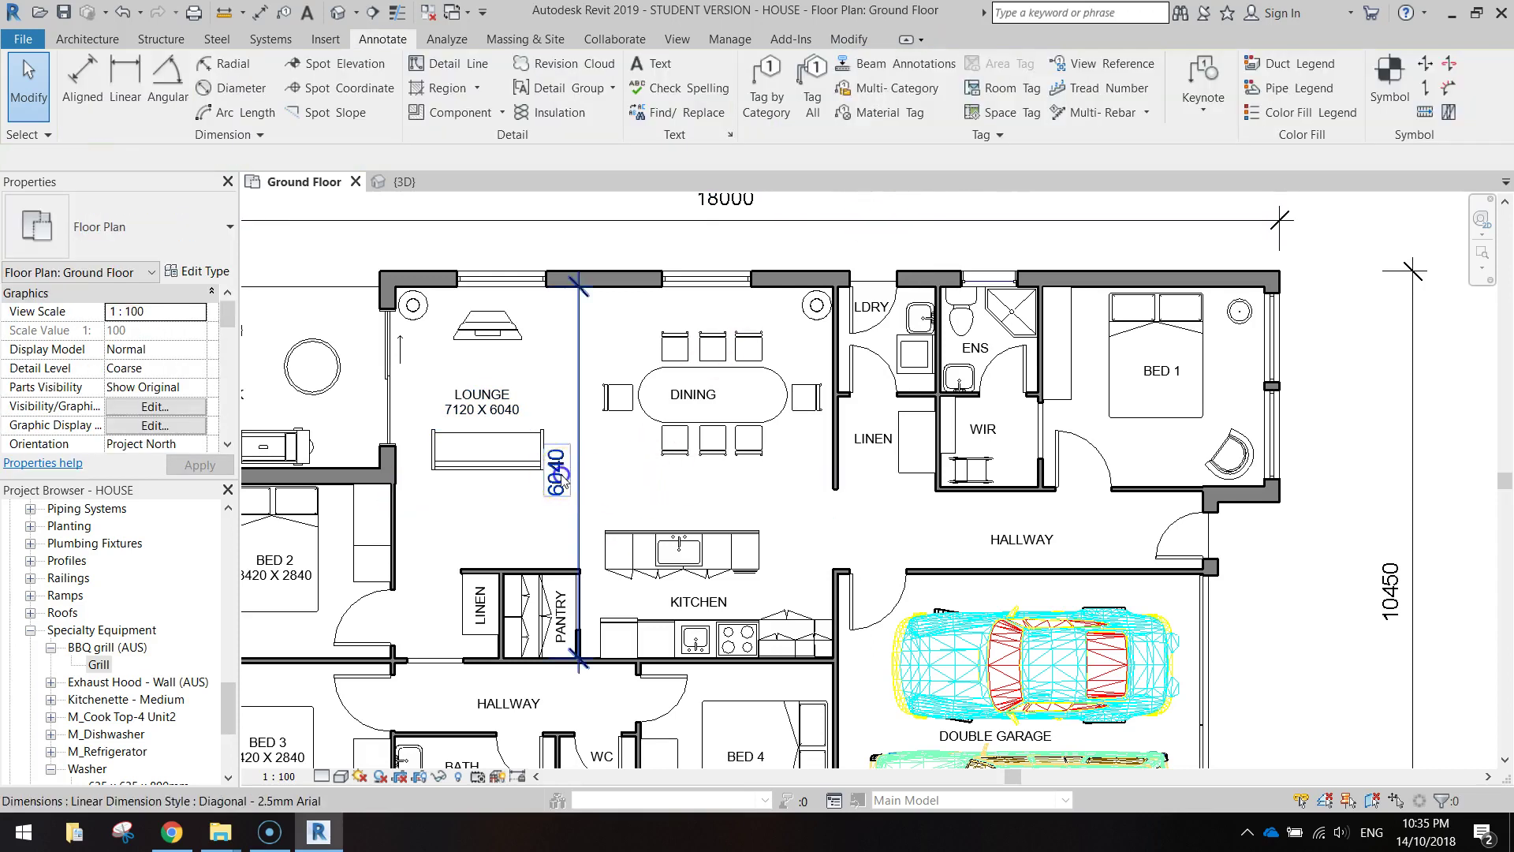
pyautogui.moveTo(473, 418); pyautogui.dragTo(485, 404)
# - Deselect the LOUNGE caption and zoom out to view the whole ground floor plan
pyautogui.click(593, 505)
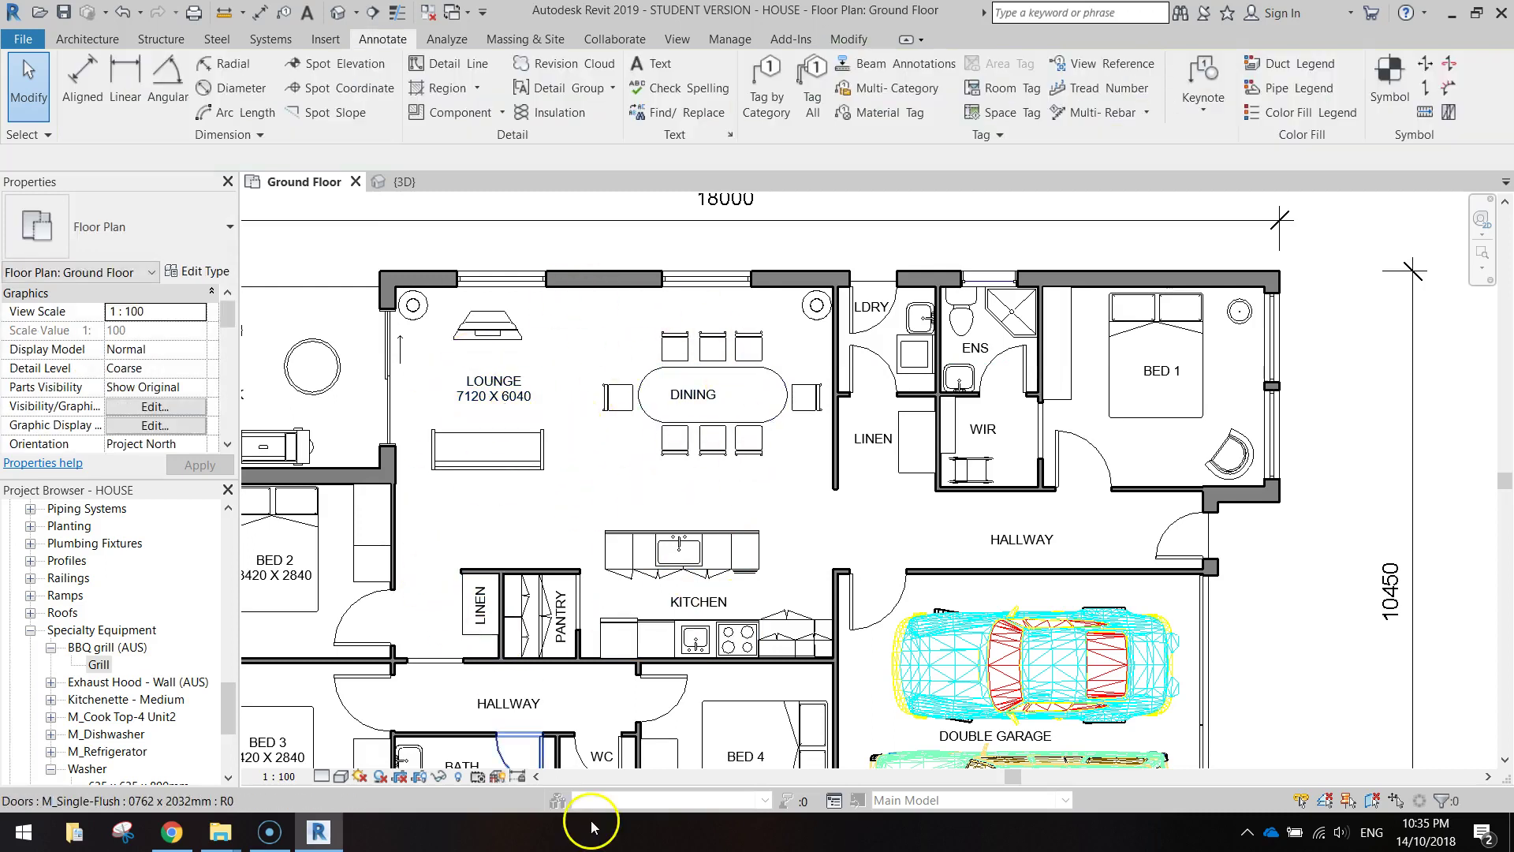
pyautogui.scroll(-2, 593, 748)
pyautogui.moveTo(593, 748); pyautogui.dragTo(665, 645, button='middle')
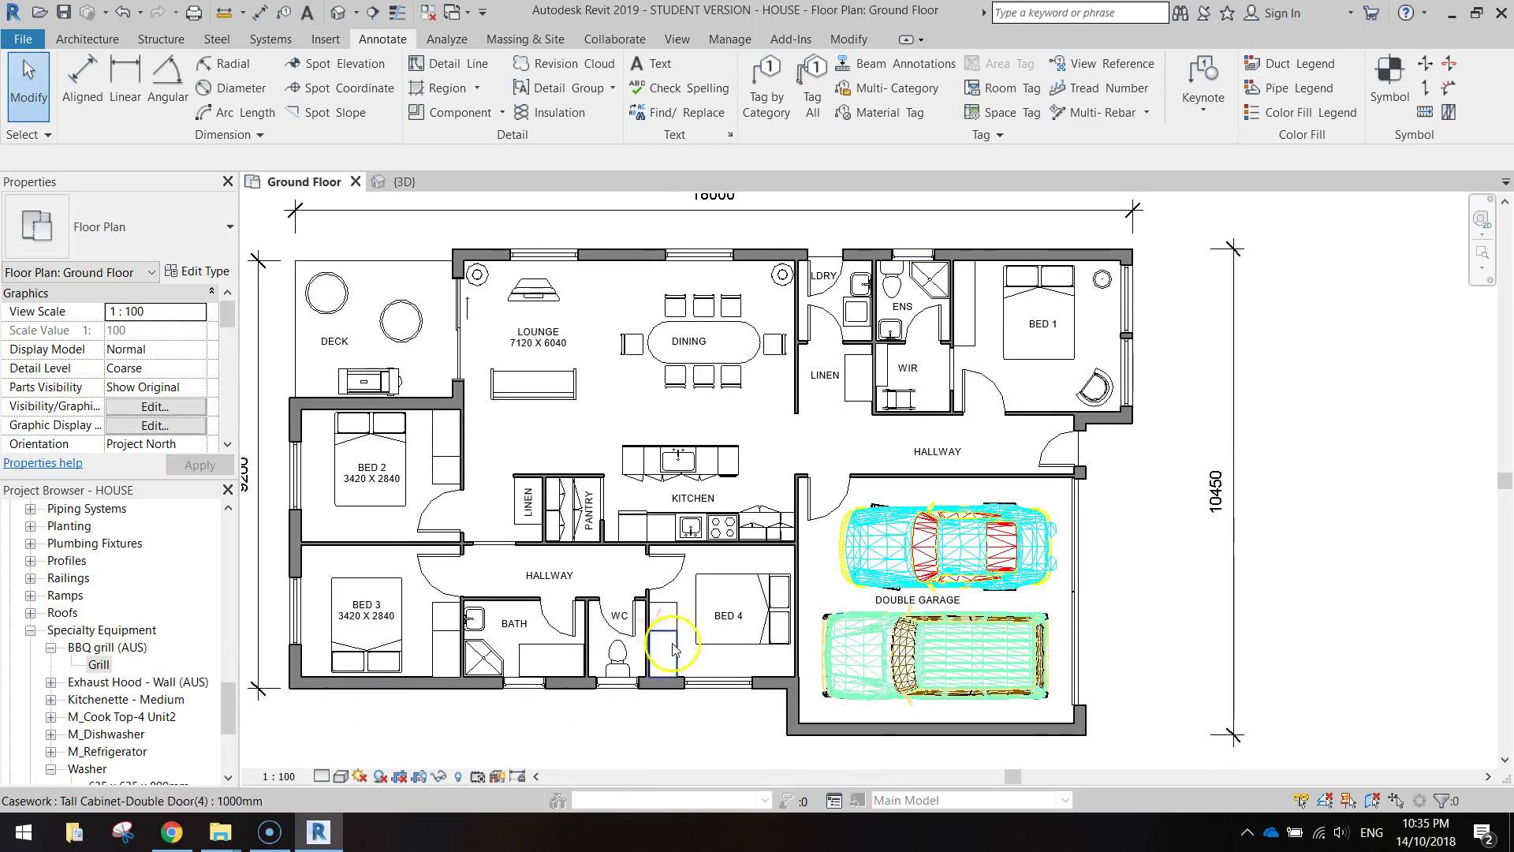